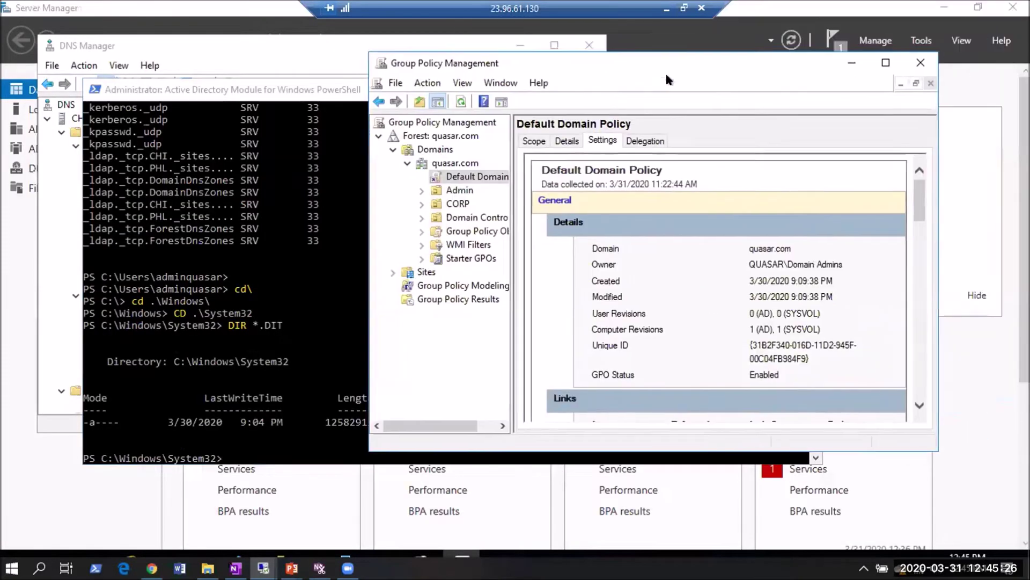
Bring the Server Manager dashboard to the front and view its roles and server groups.
left_click_drag(667, 76, 632, 89)
key("alt+Tab")
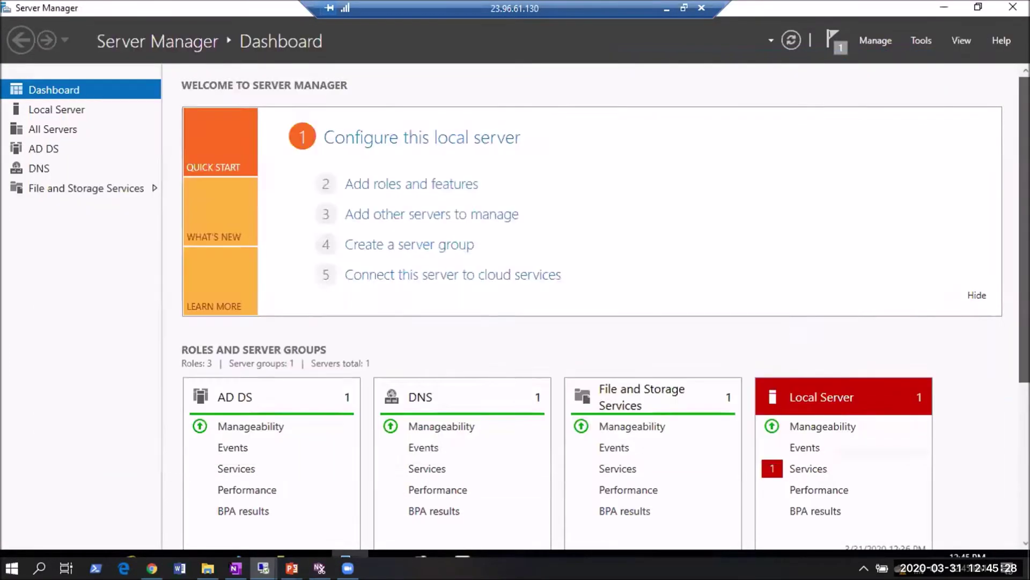
scroll(949, 77, "down", 5)
scroll(949, 78, "up", 5)
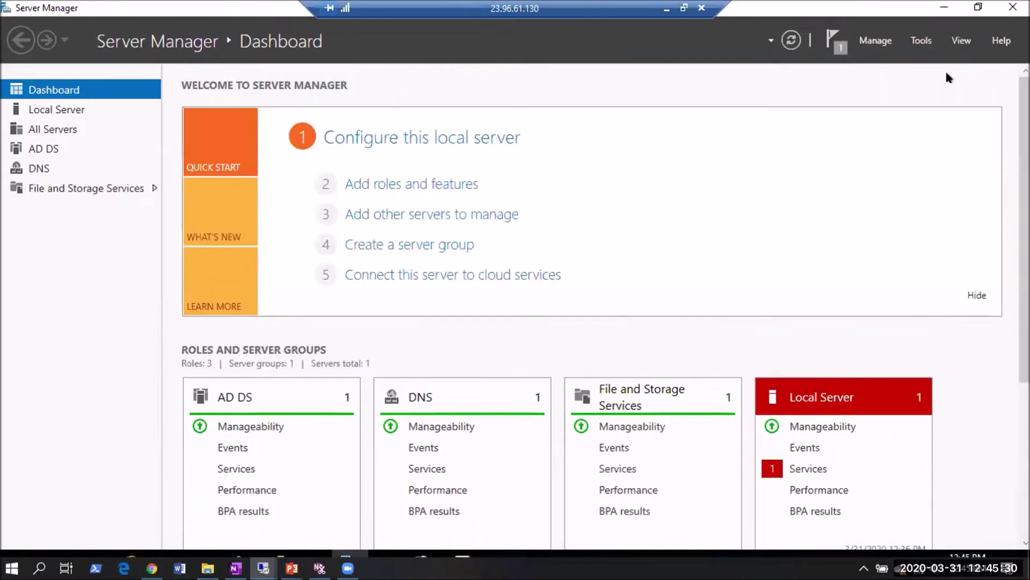
scroll(252, 529, "down", 3)
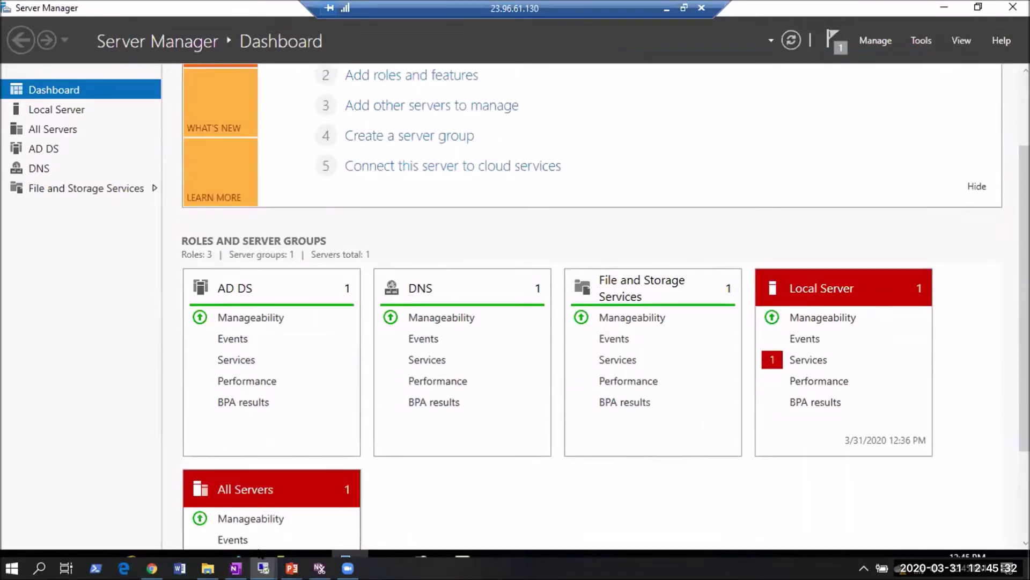
Switch to the Active Directory Users and Computers window, enlarge it and widen its console tree.
mouse_move(272, 550)
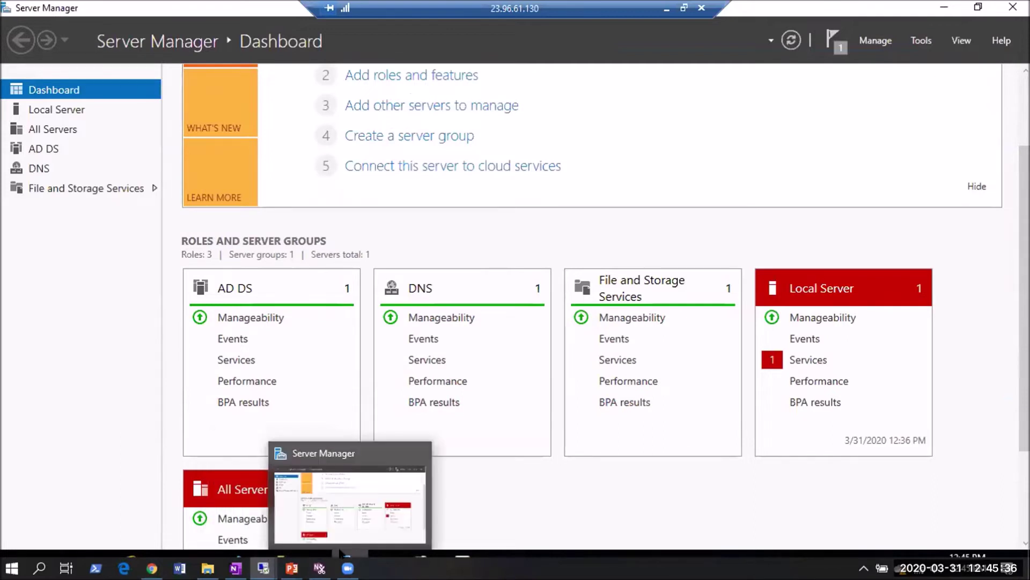
mouse_move(201, 550)
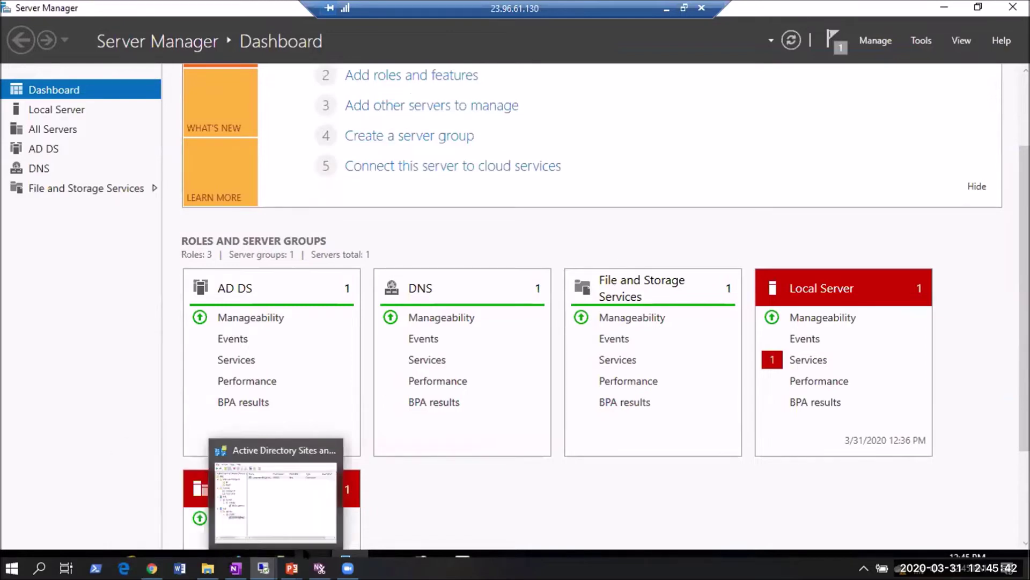
mouse_move(309, 553)
left_click(282, 497)
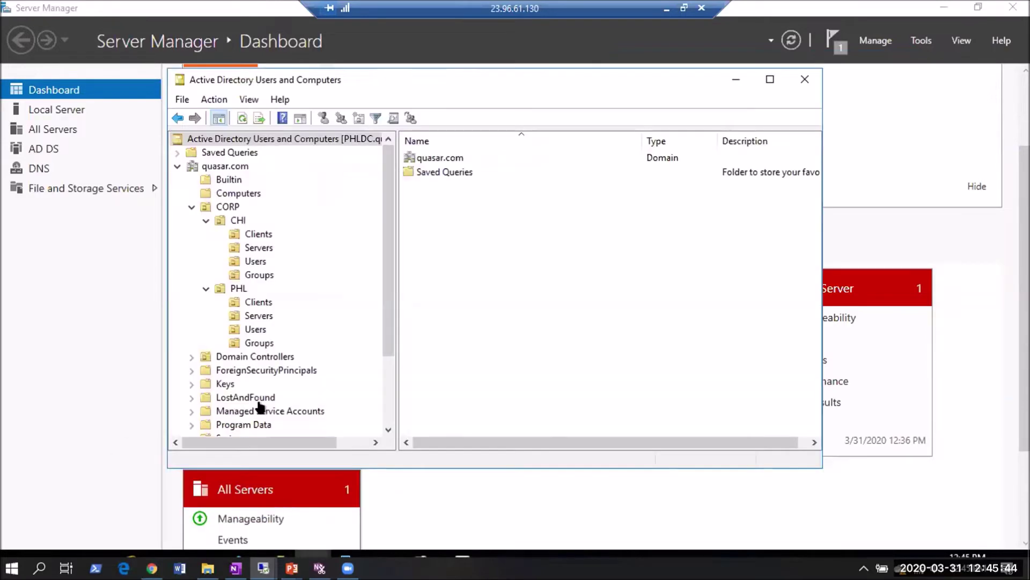
left_click_drag(610, 69, 598, 65)
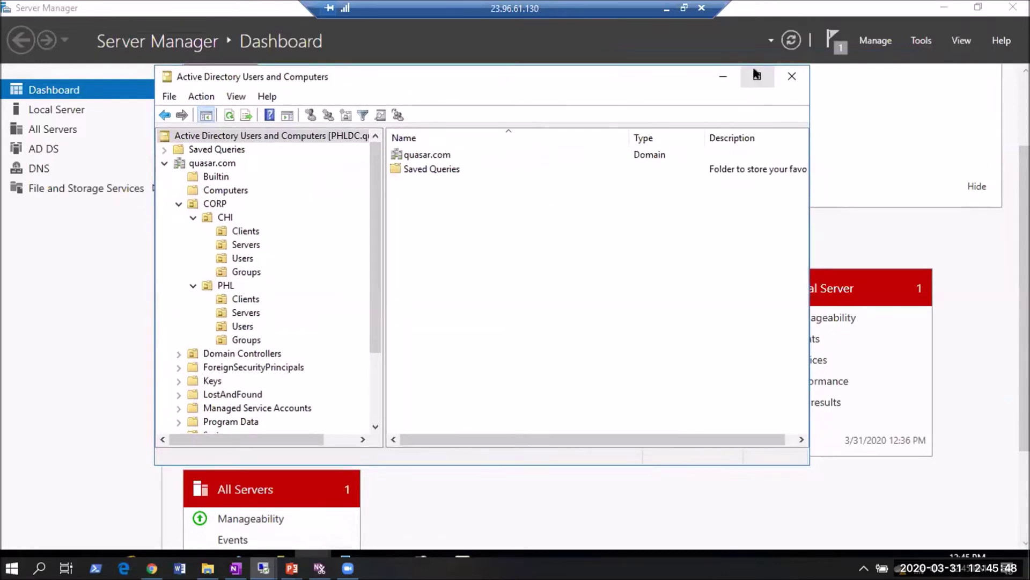
left_click_drag(808, 464, 935, 492)
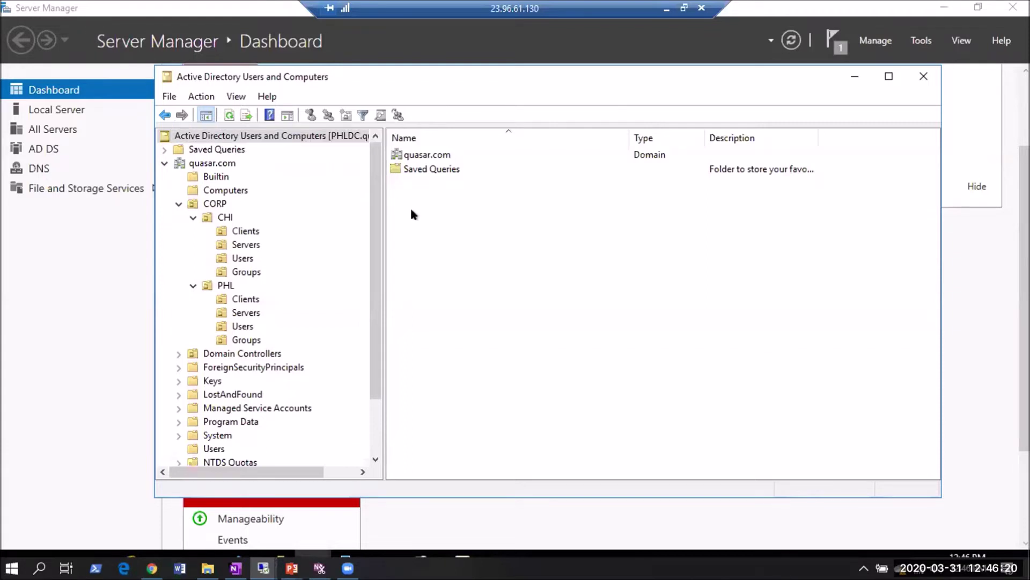
left_click_drag(381, 214, 455, 209)
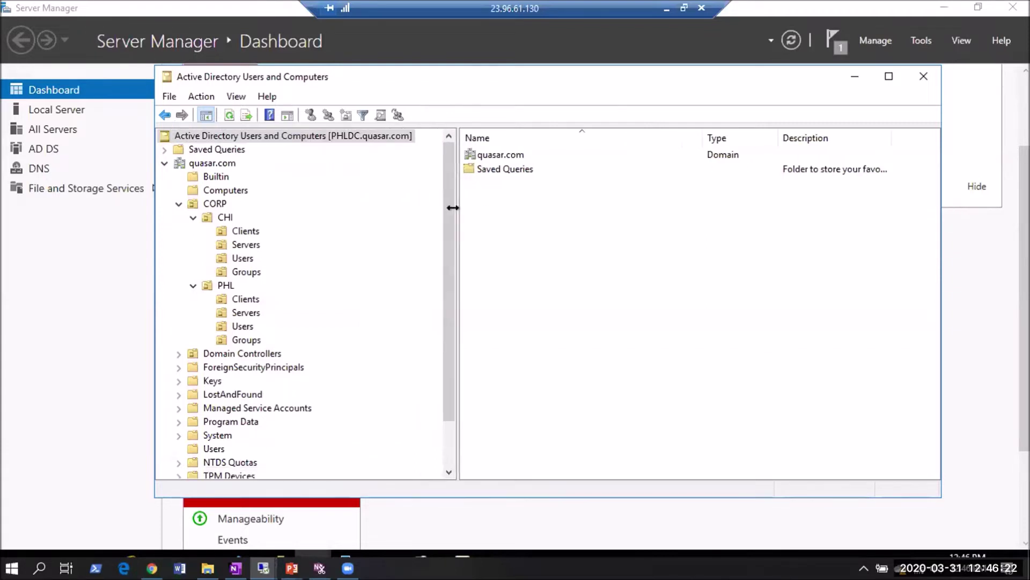
View the contents of the quasar.com domain and expand the CHI and PHL organizational units under CORP.
left_click(178, 204)
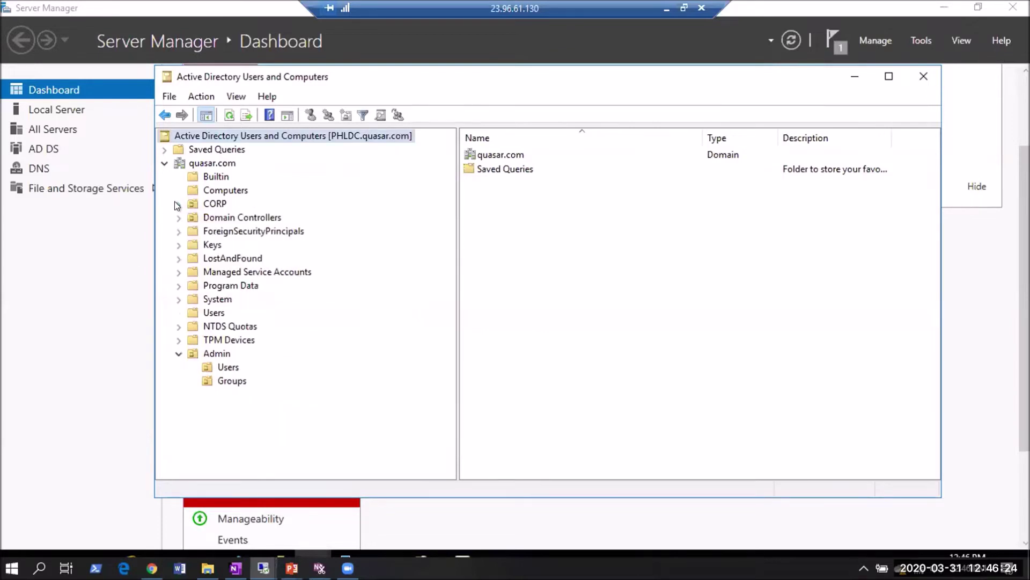
left_click(214, 165)
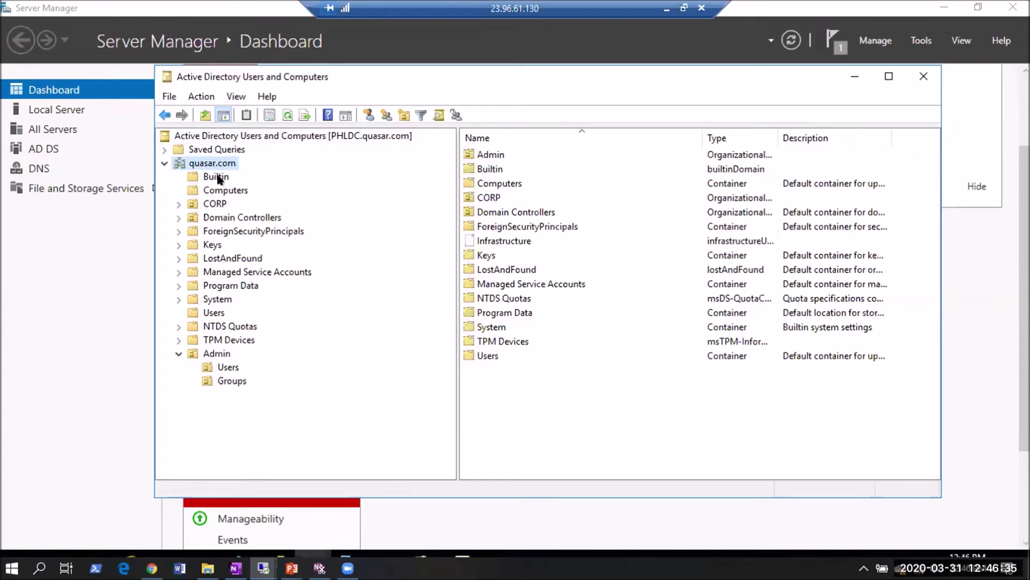
left_click(208, 204)
left_click(177, 203)
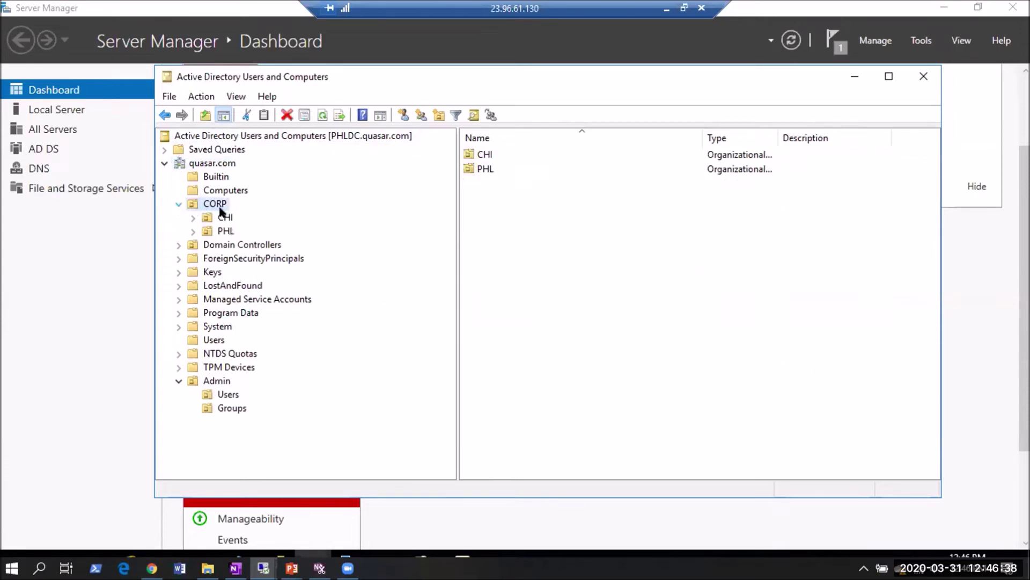
left_click(192, 217)
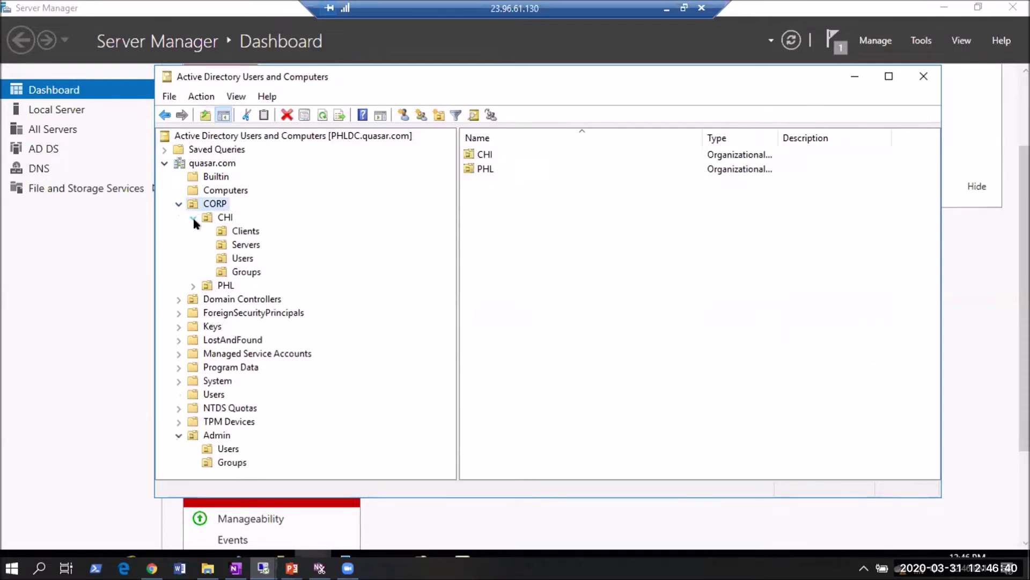
left_click(192, 285)
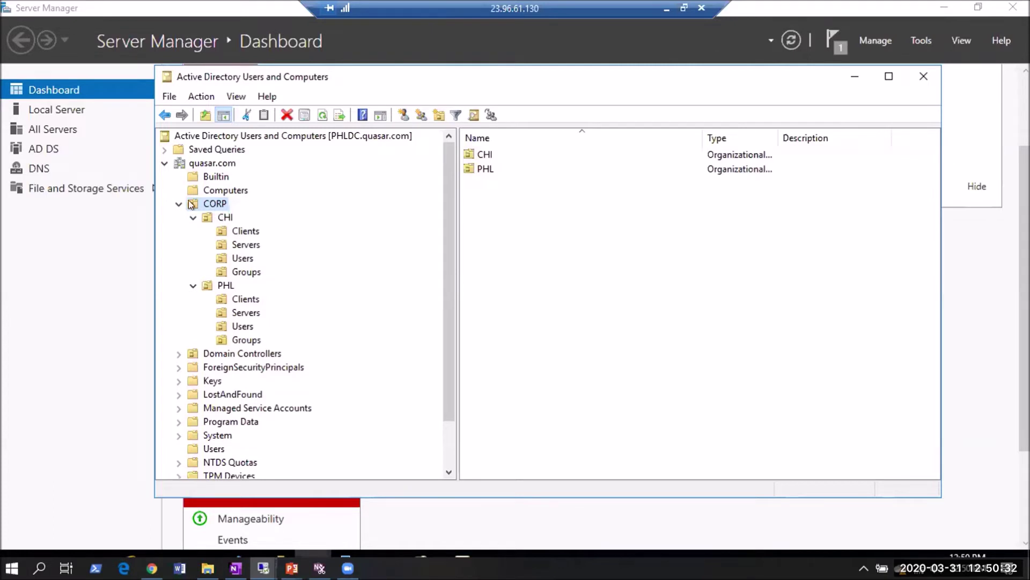
Examine the CHI and PHL organizational units, including CHI's Clients, Servers, Users and Groups.
left_click(209, 217)
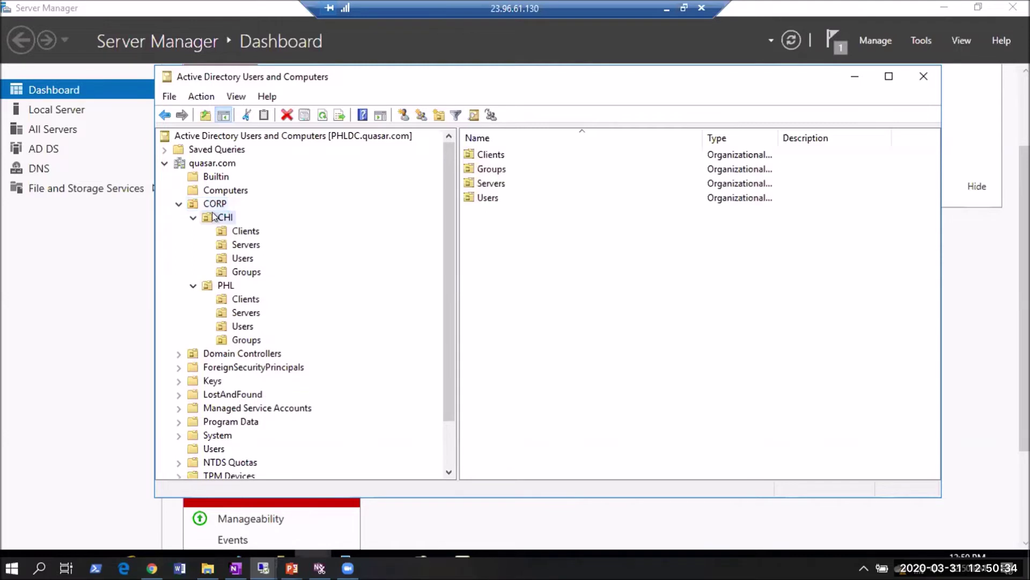
left_click(213, 285)
left_click(241, 231)
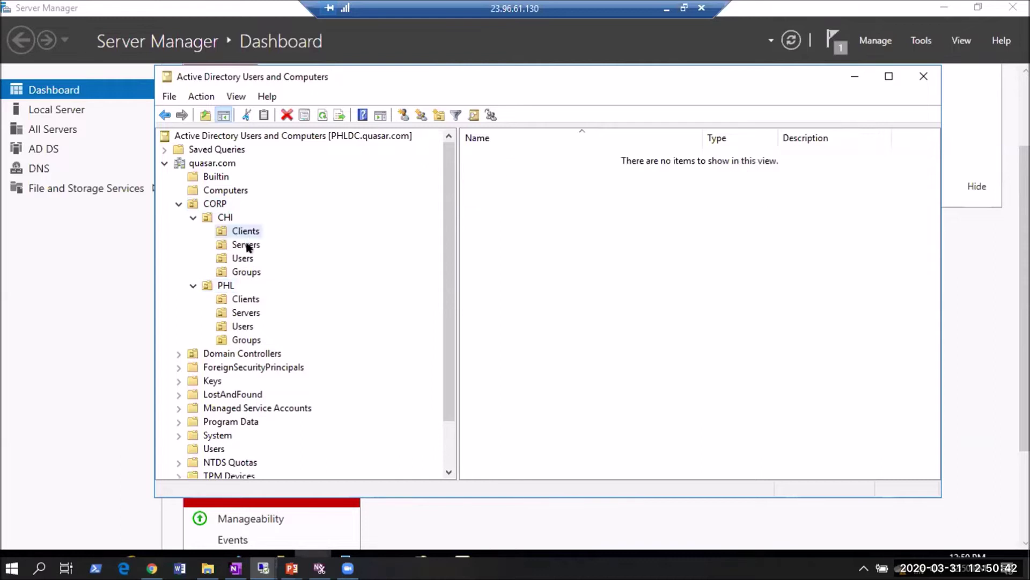
left_click(247, 247)
left_click(243, 260)
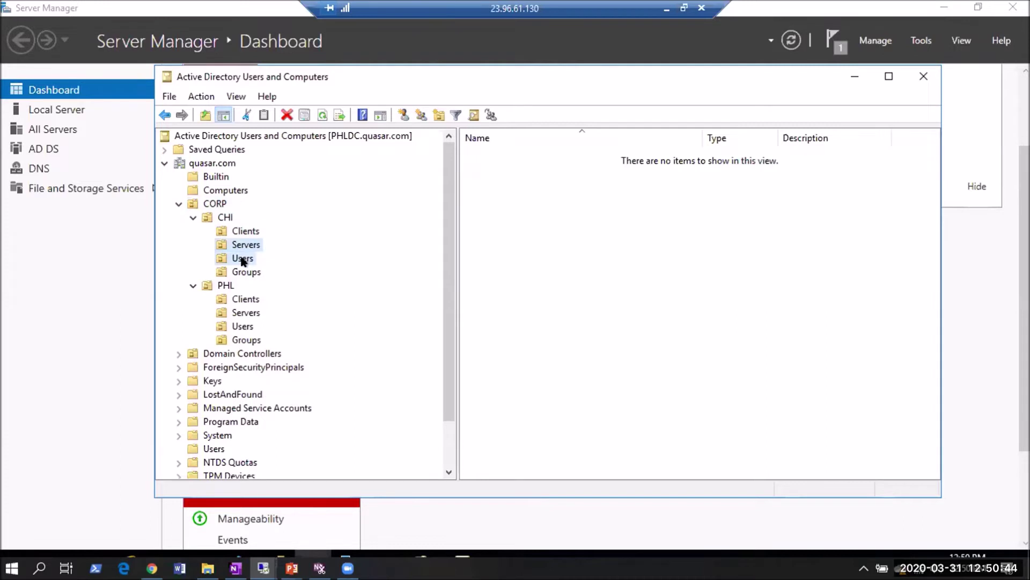
left_click(239, 274)
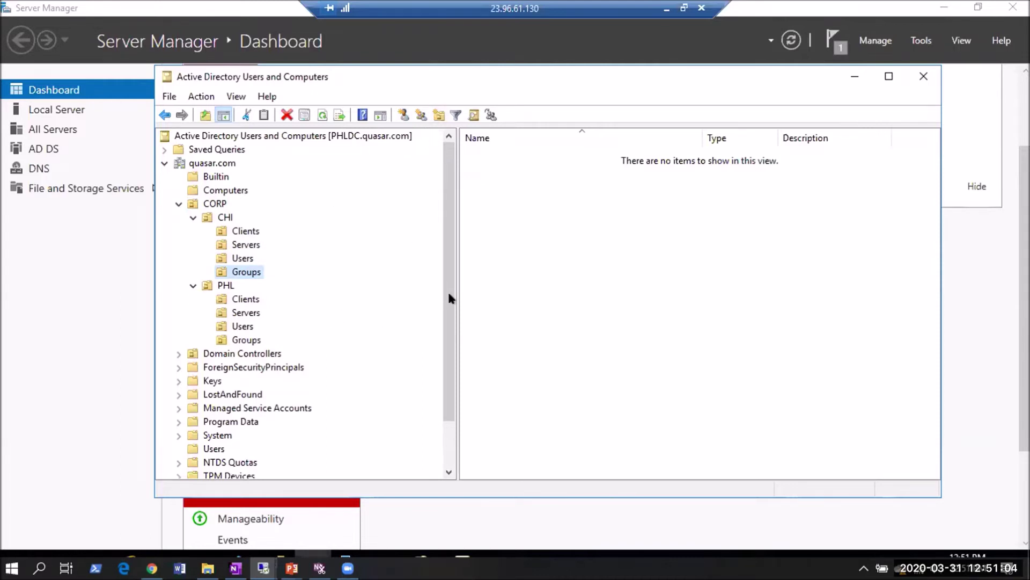
Reduce the quasar.com tree to its top-level containers and switch to the CISSP-AD&AZURE presentation in PowerPoint.
mouse_move(263, 568)
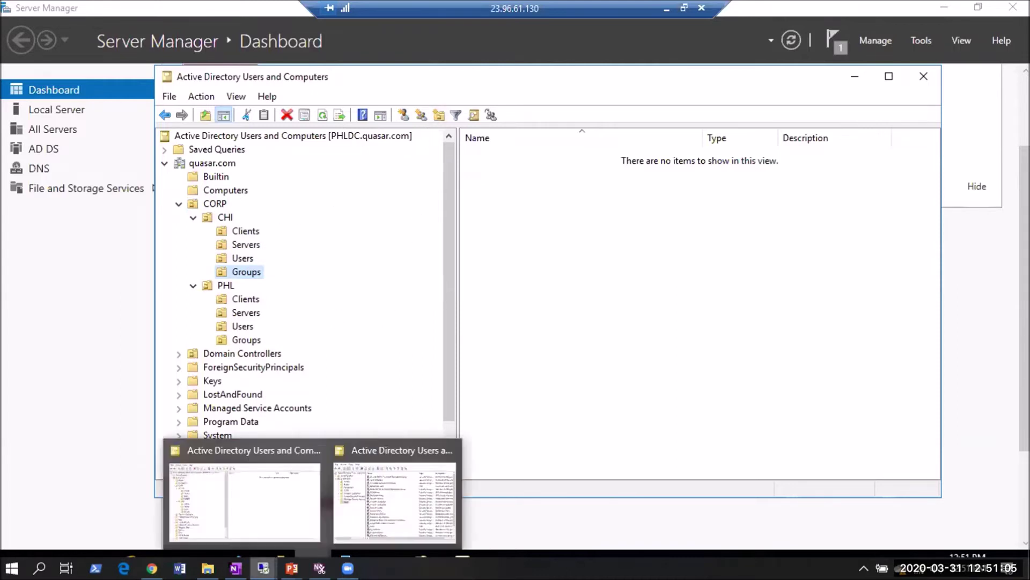
left_click(279, 541)
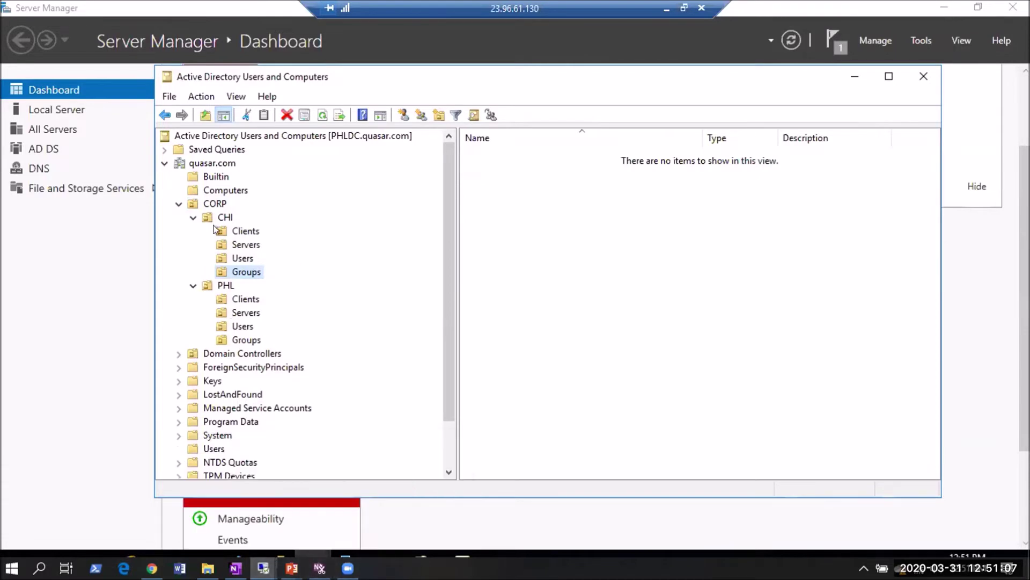
left_click(164, 165)
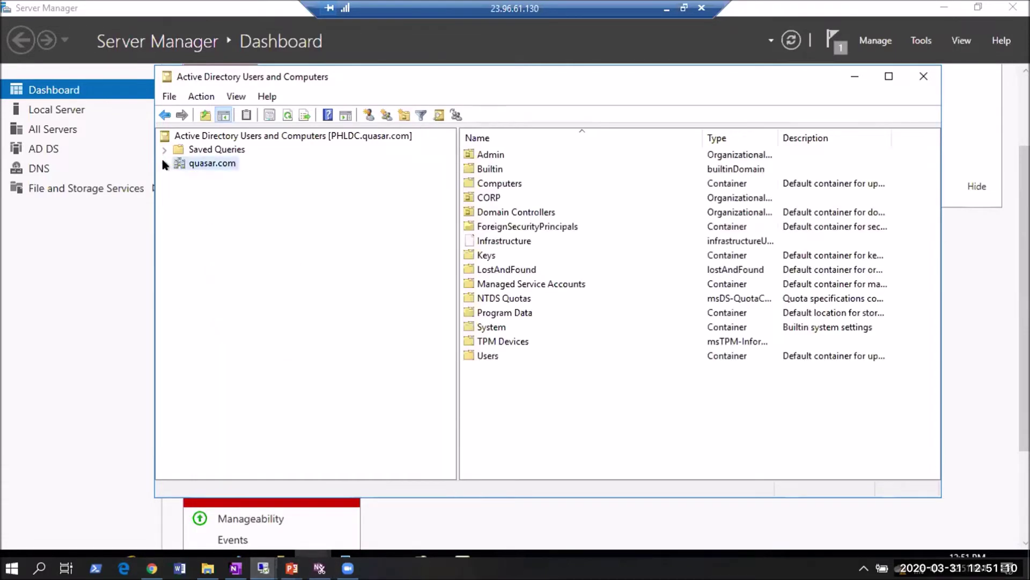
left_click(164, 164)
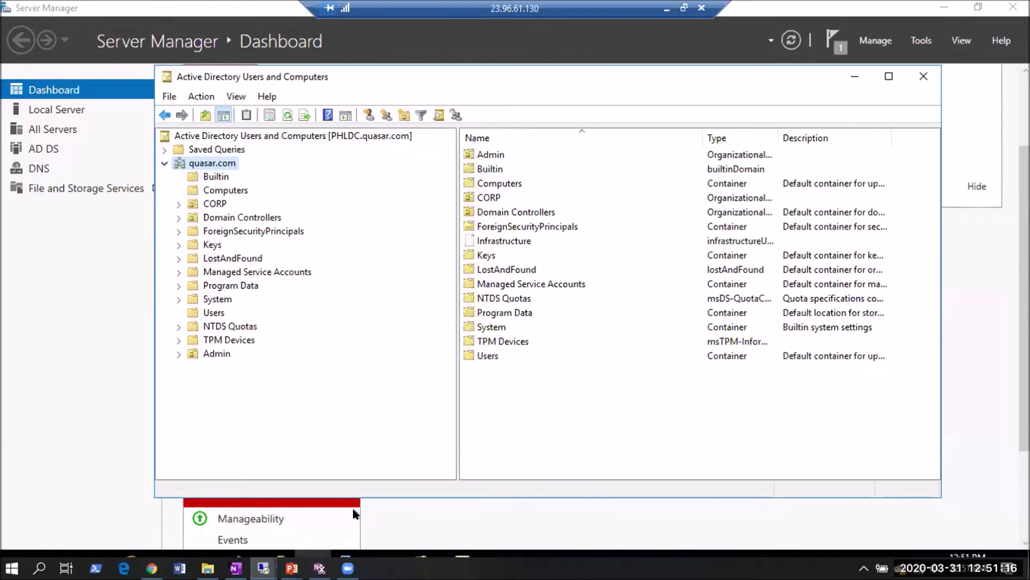
mouse_move(292, 568)
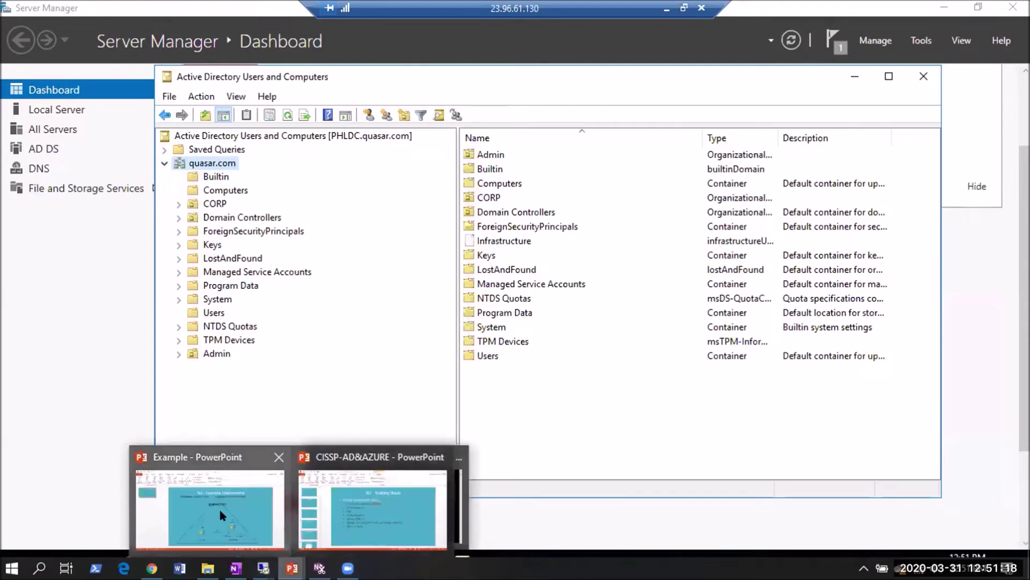
left_click(376, 494)
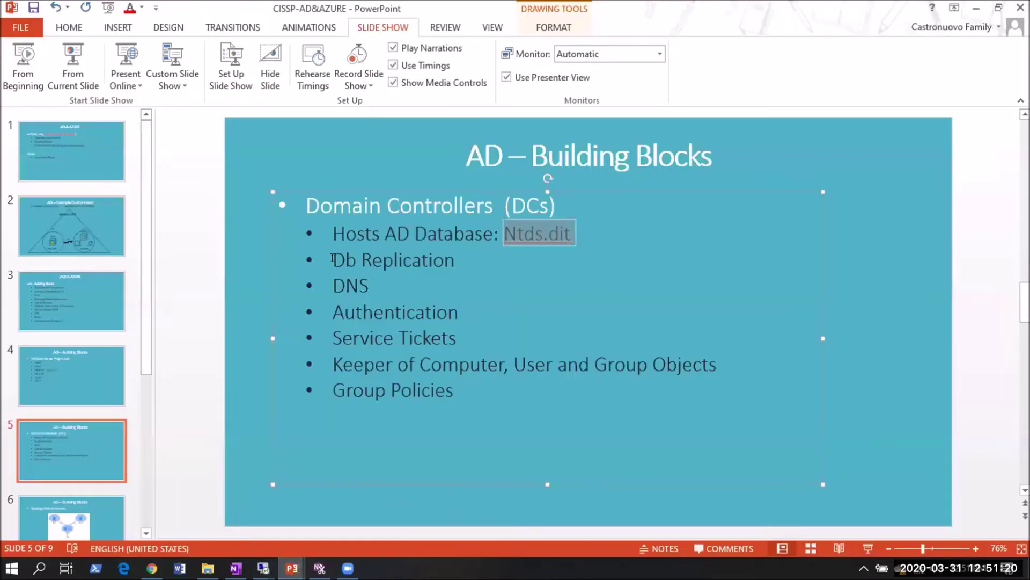
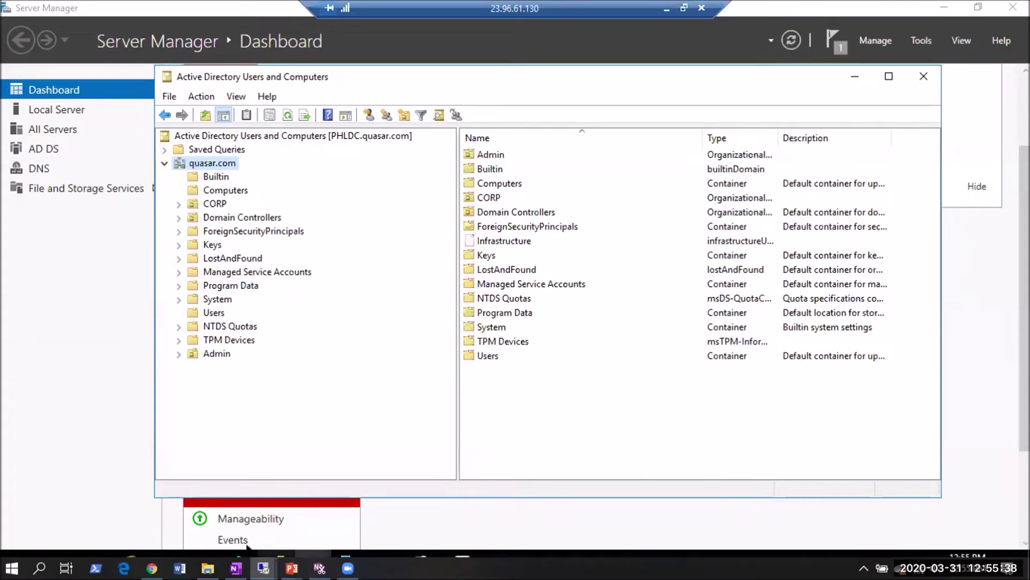
Switch to DNS Manager and move its window clear of the Active Directory console tree.
mouse_move(238, 553)
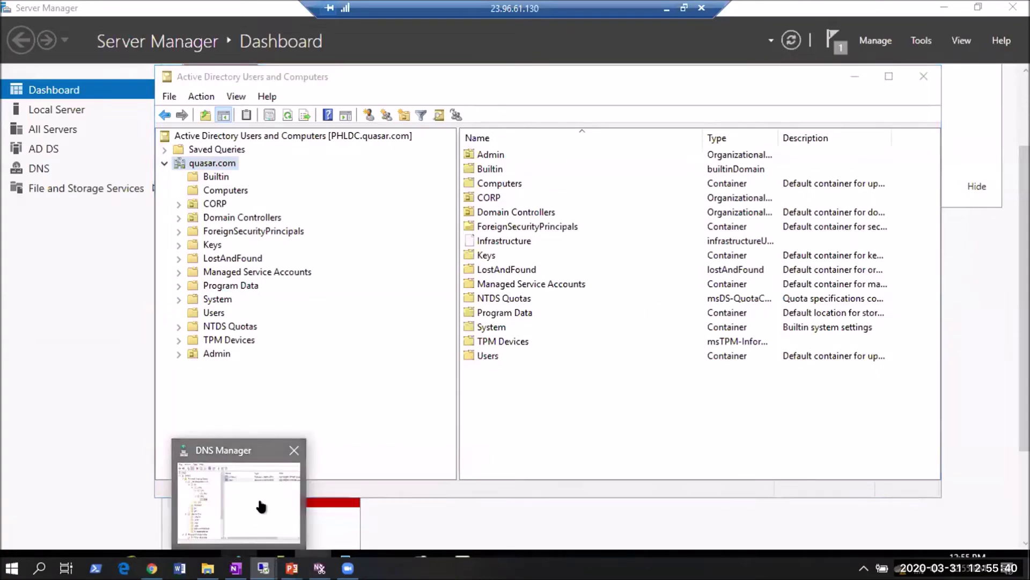
left_click(259, 502)
left_click_drag(425, 48, 781, 134)
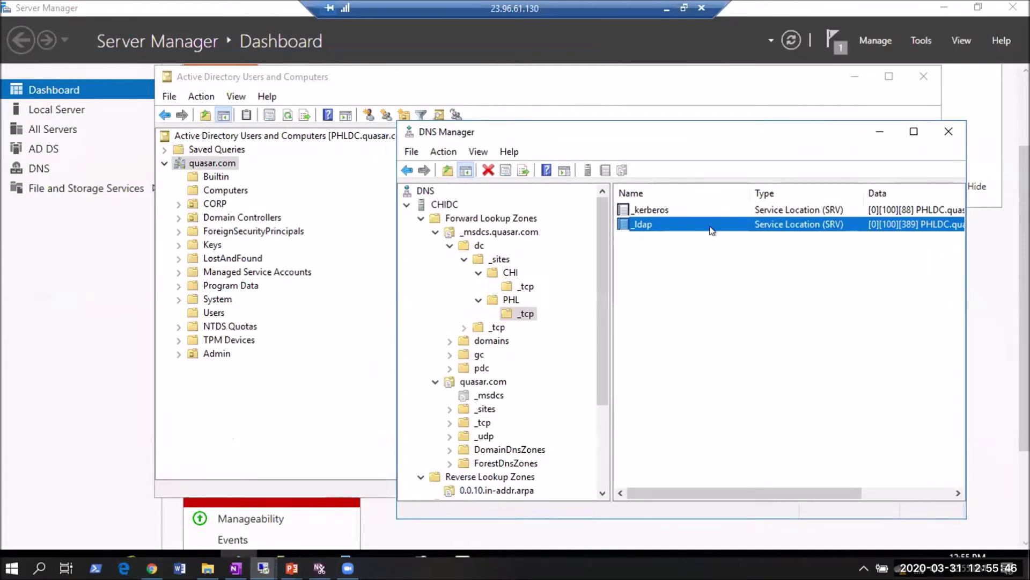
Open the Clients organizational unit under CORP/CHI and start creating a new computer object in it.
left_click(179, 204)
left_click(193, 218)
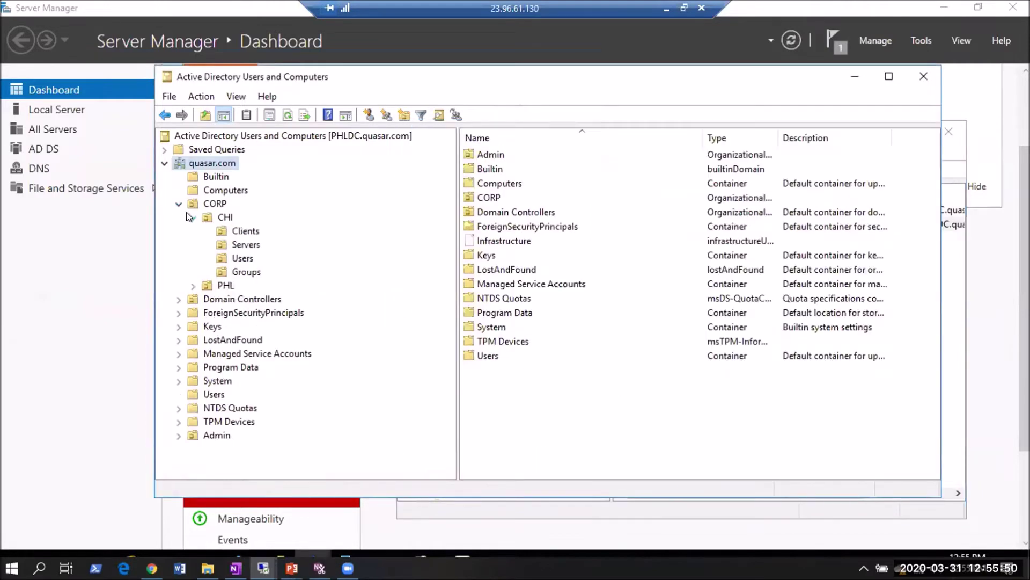
left_click(252, 232)
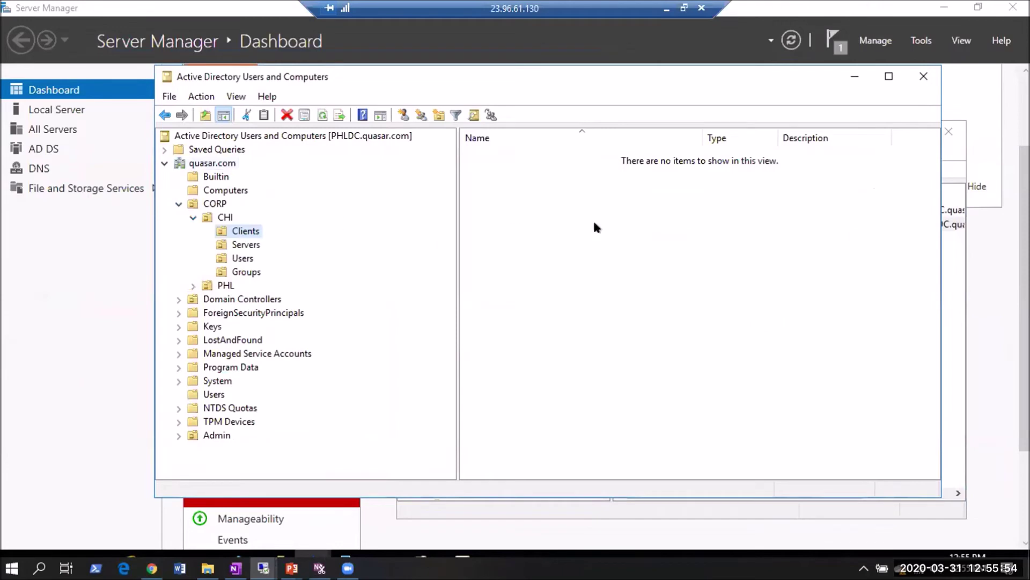
right_click(243, 229)
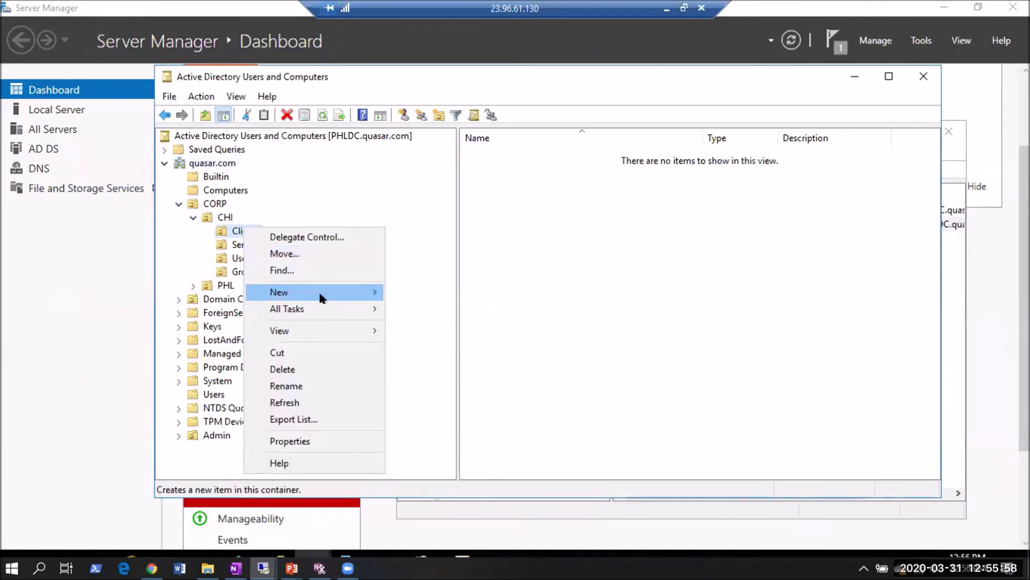
mouse_move(322, 295)
left_click(424, 293)
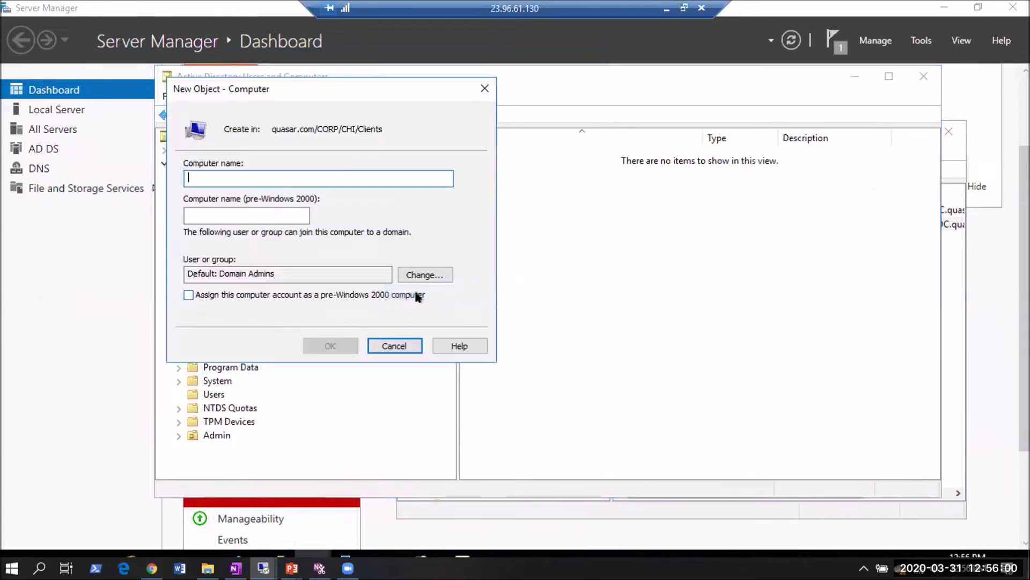
type("LAB01")
key("BackSpace")
key("BackSpace")
key("BackSpace")
key("BackSpace")
key("BackSpace")
Name the new computer LarryPC and create it with the default join permissions.
type("Larry")
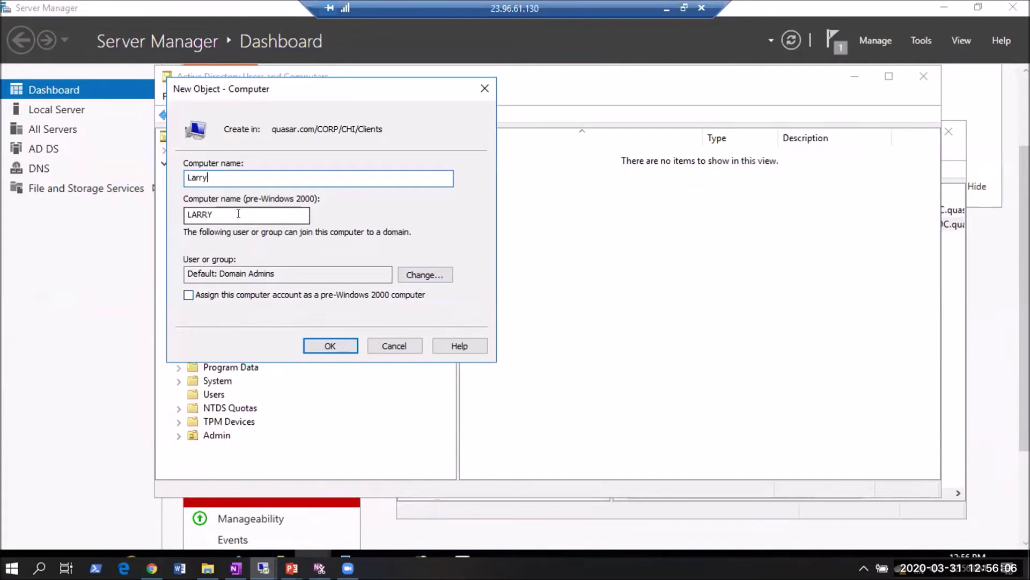
type("PC")
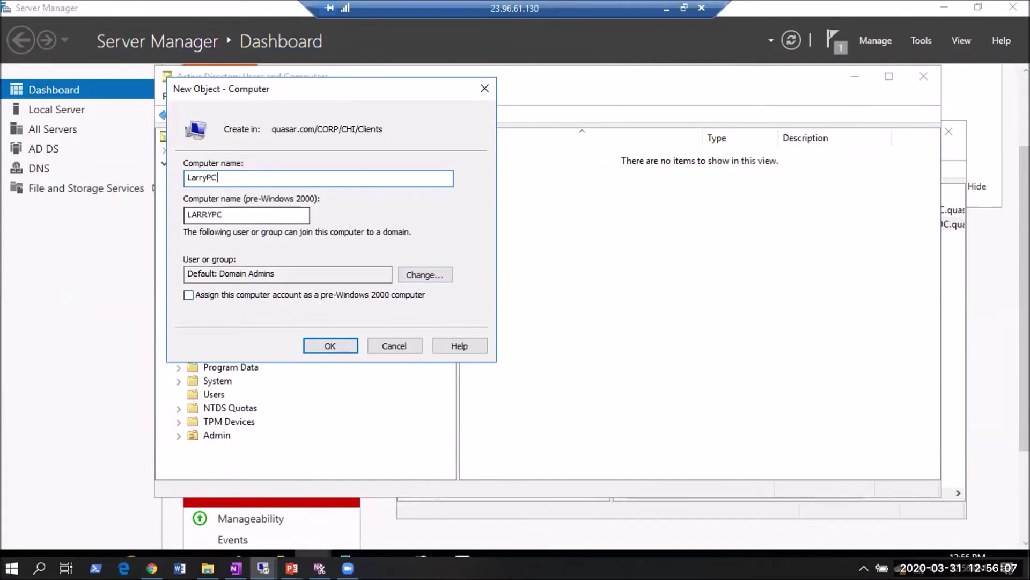
left_click(330, 346)
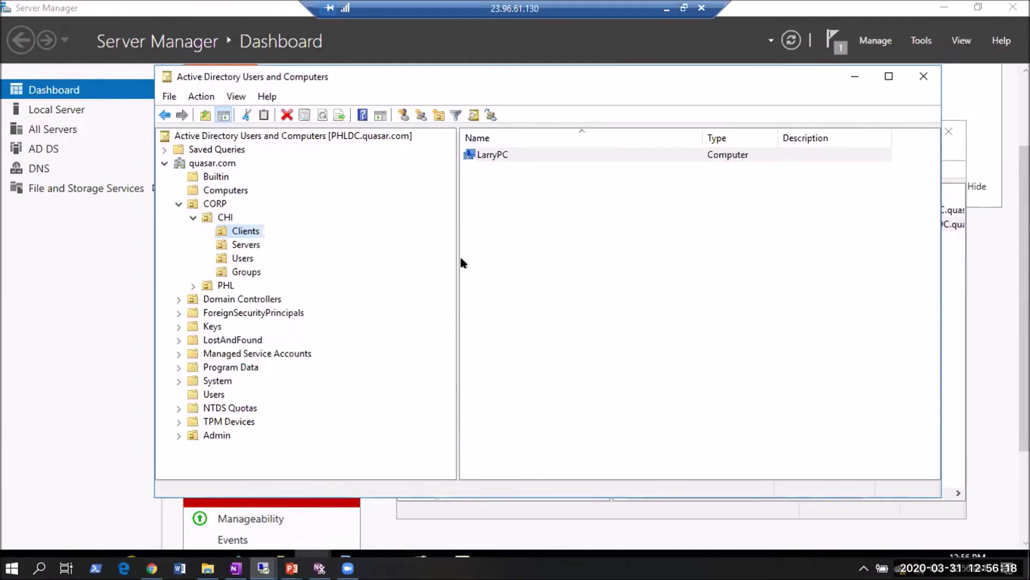
Examine the general properties of the LarryPC computer object and close them without changes.
right_click(491, 155)
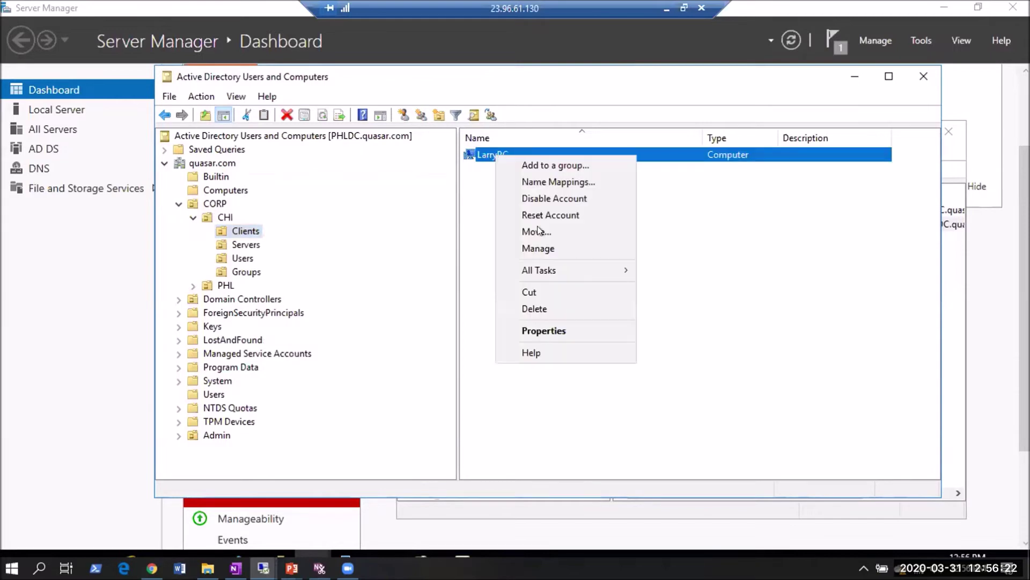
left_click(547, 330)
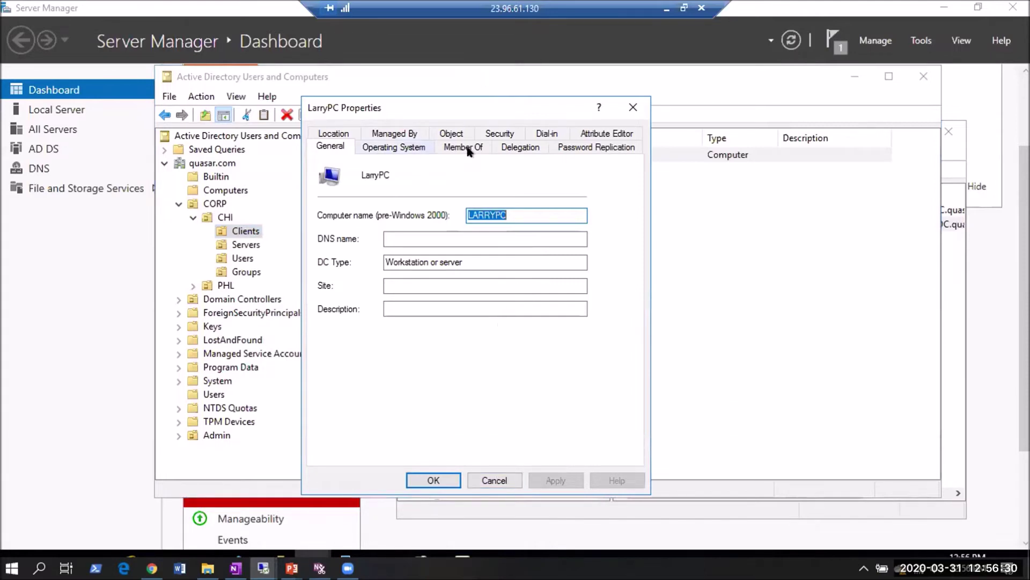
left_click(496, 479)
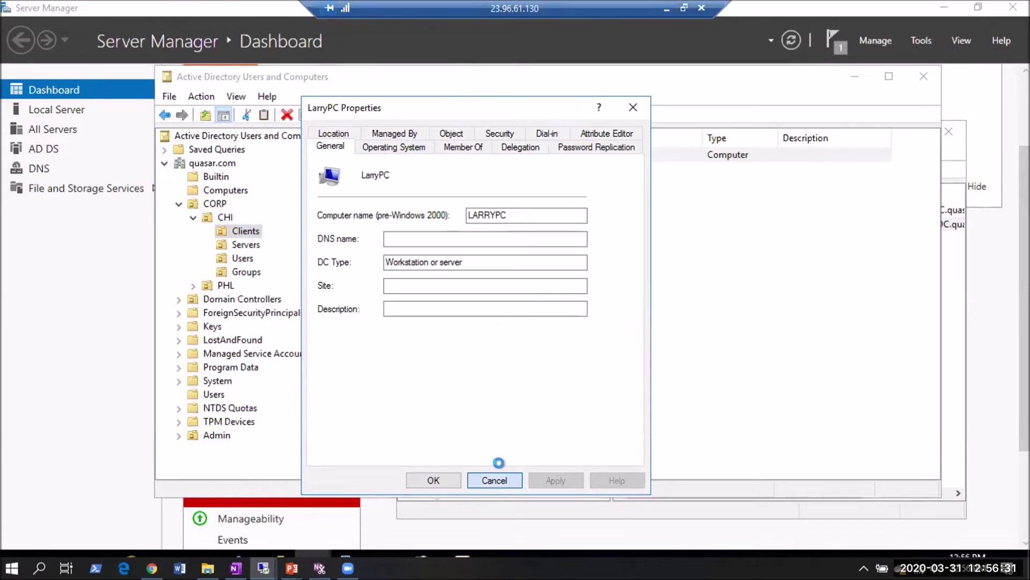
right_click(249, 231)
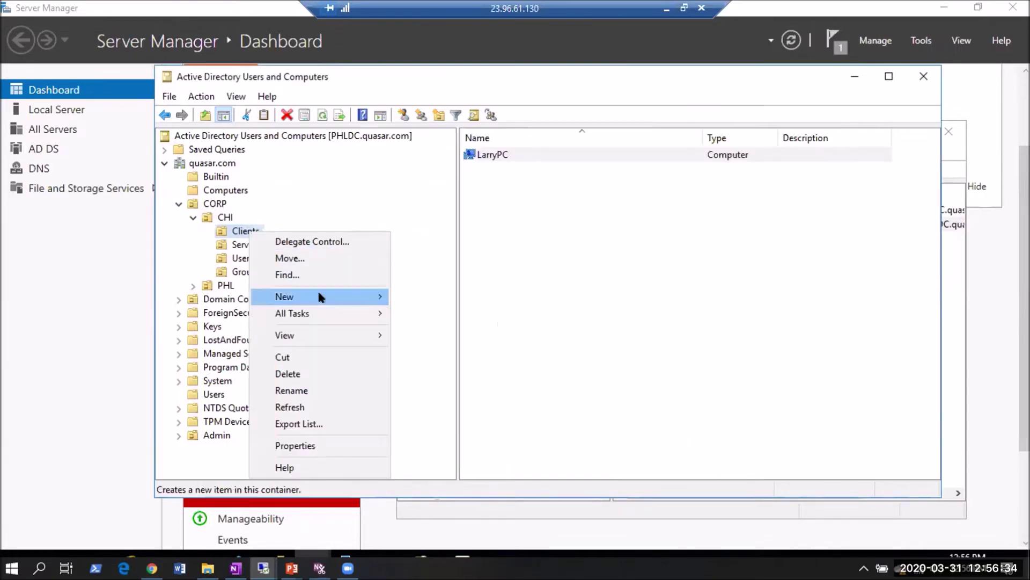
mouse_move(319, 297)
left_click(424, 295)
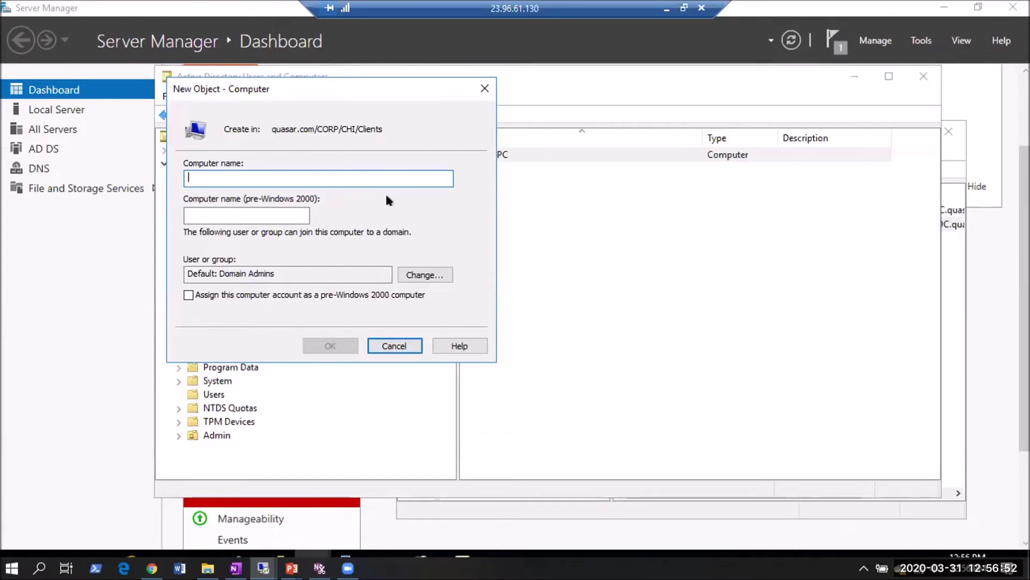
left_click(396, 345)
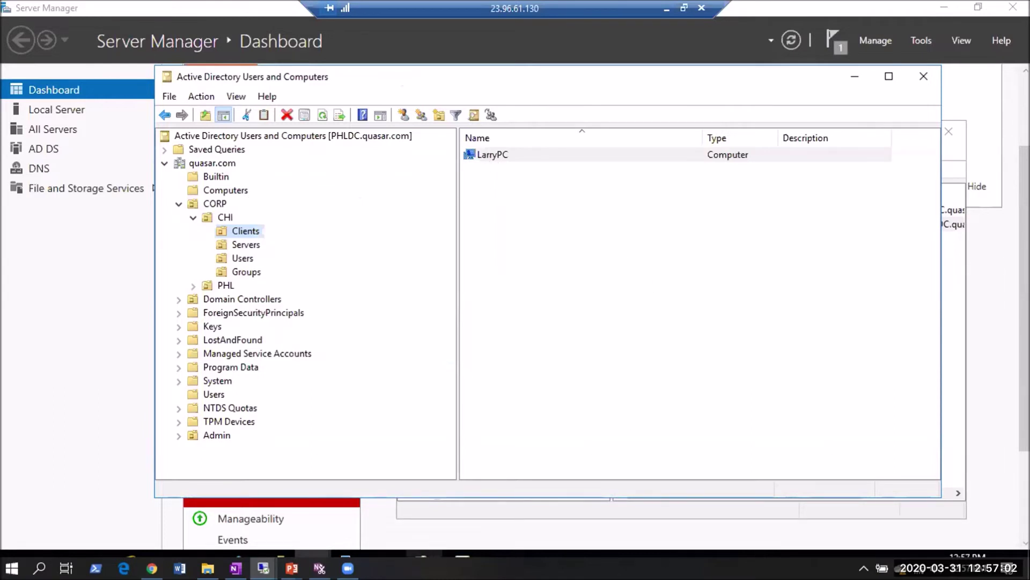
Restore Server Manager from full screen to a smaller window and bring Active Directory Sites and Services forward.
left_click(980, 8)
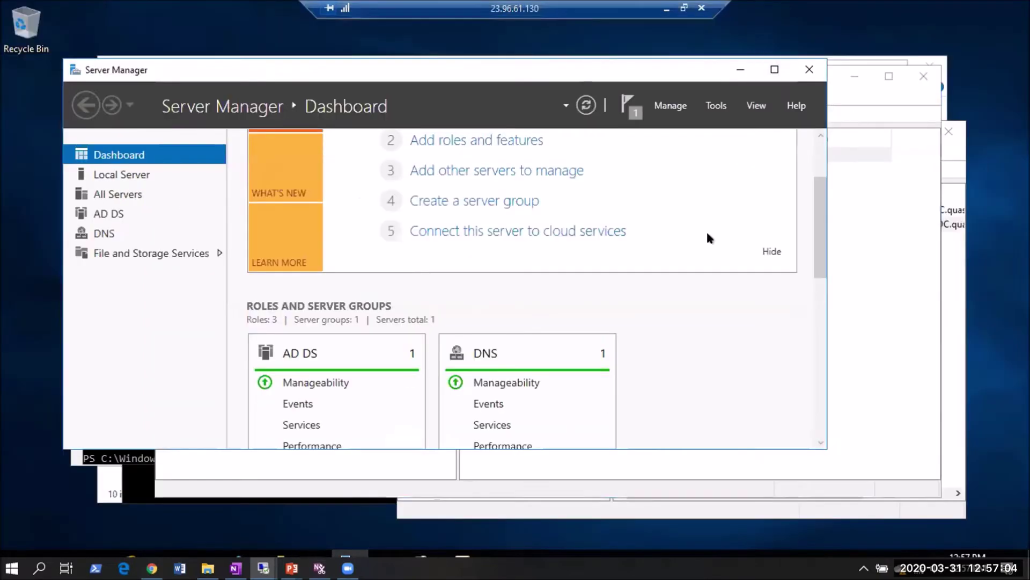
left_click_drag(817, 250, 829, 169)
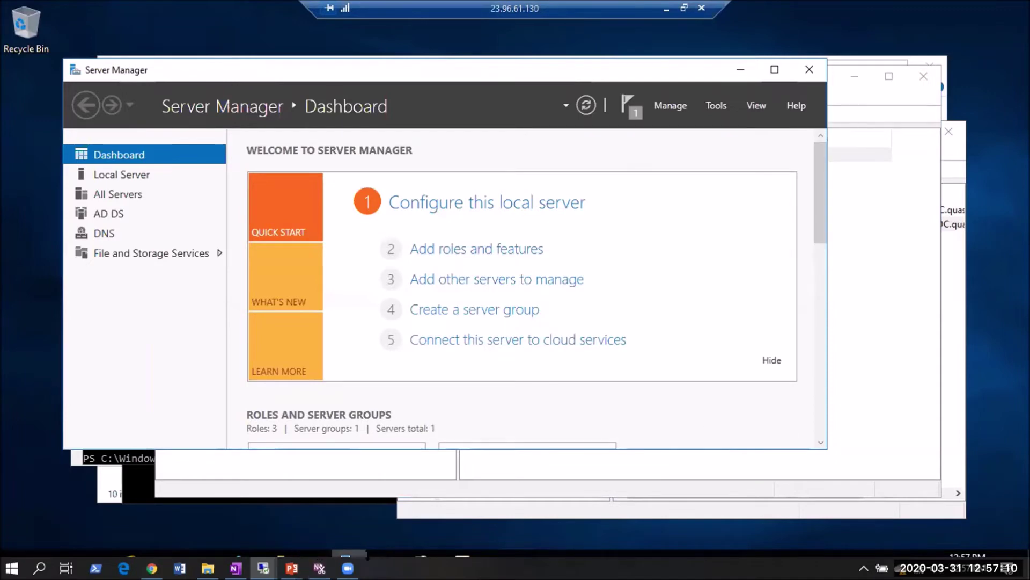
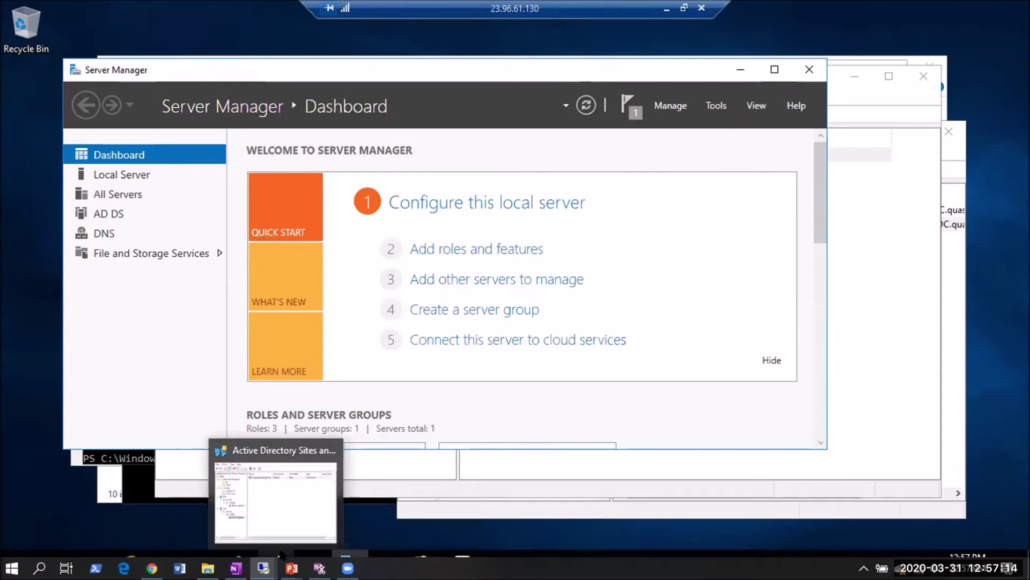
left_click(296, 498)
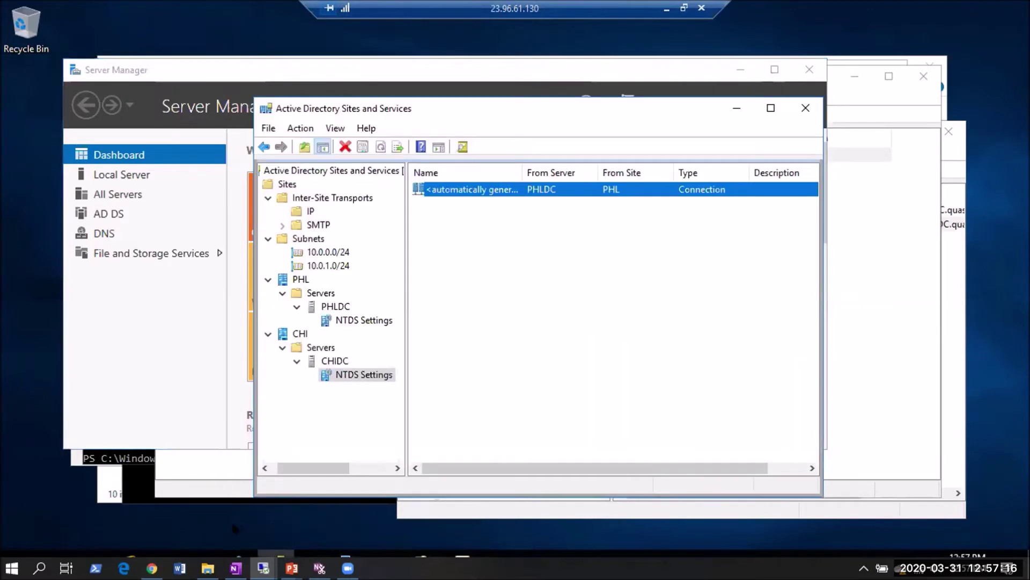
Widen the tree pane of the second Active Directory Users and Computers console and move the first console clear of it.
mouse_move(239, 552)
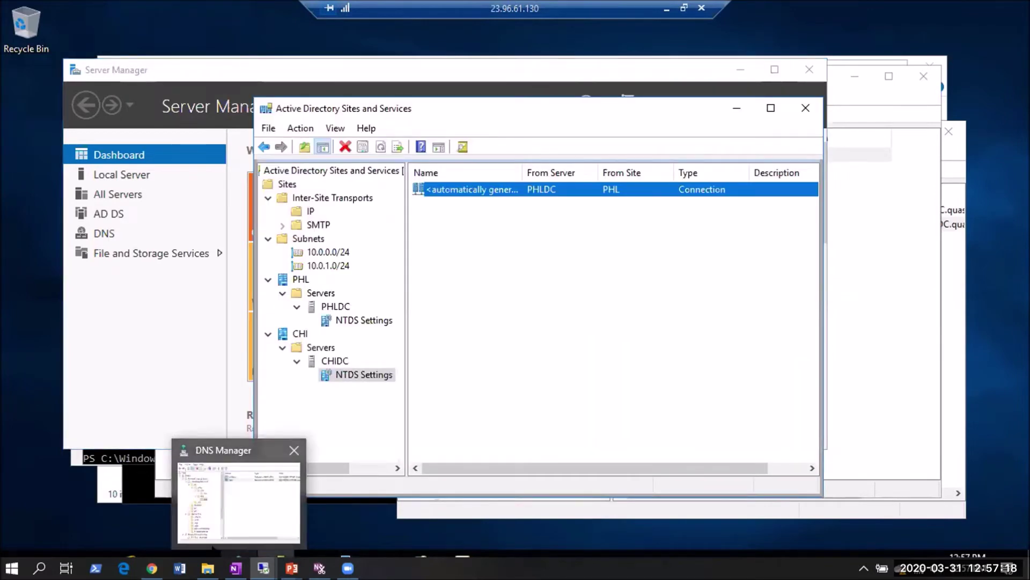
mouse_move(283, 552)
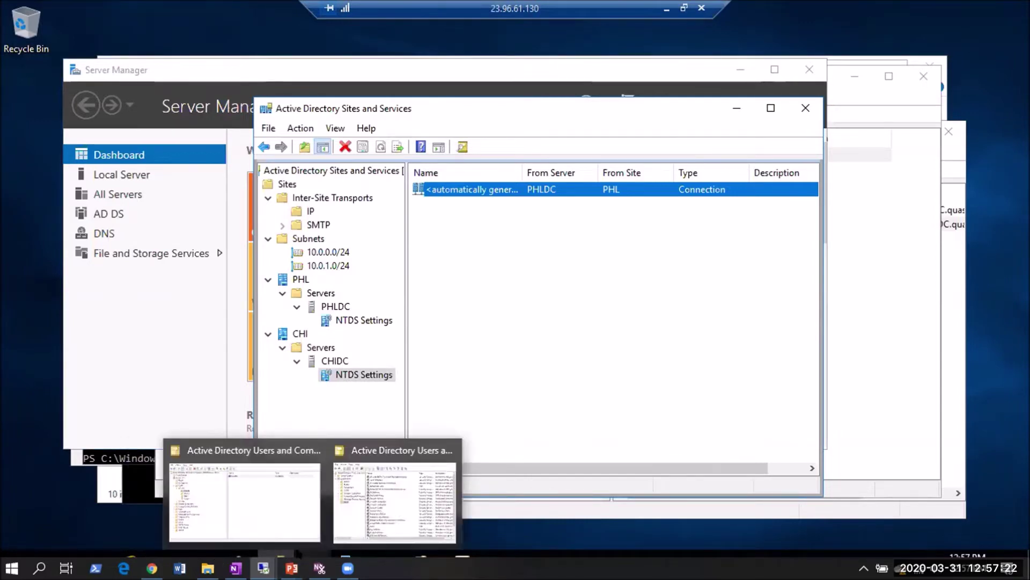
left_click(404, 507)
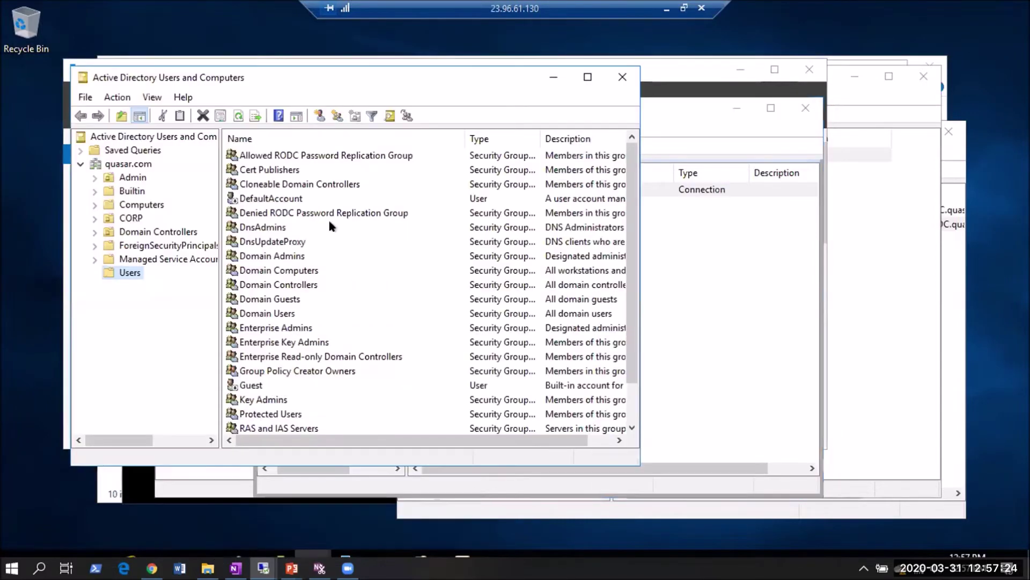
left_click_drag(215, 152, 332, 161)
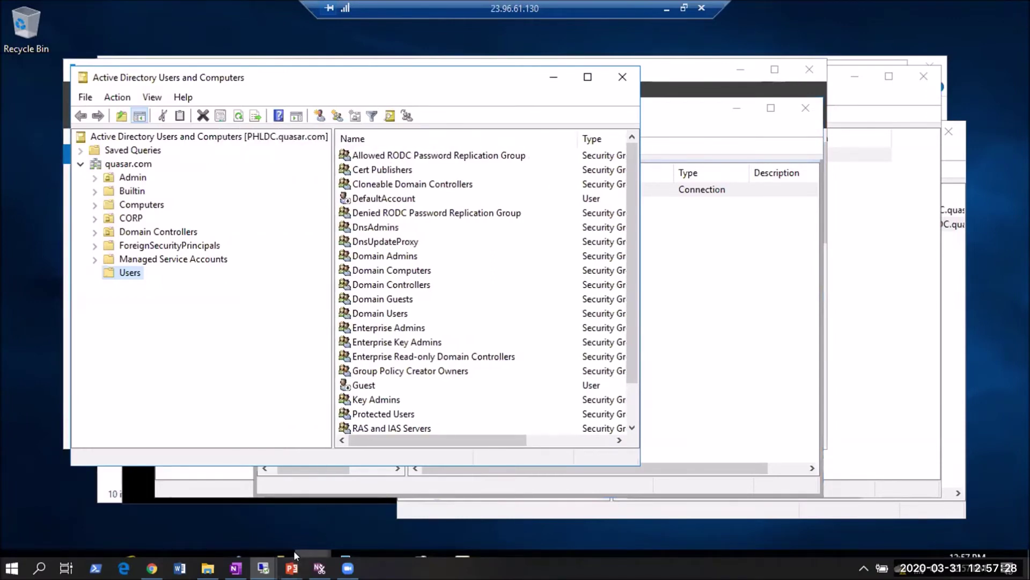
mouse_move(295, 551)
left_click(262, 494)
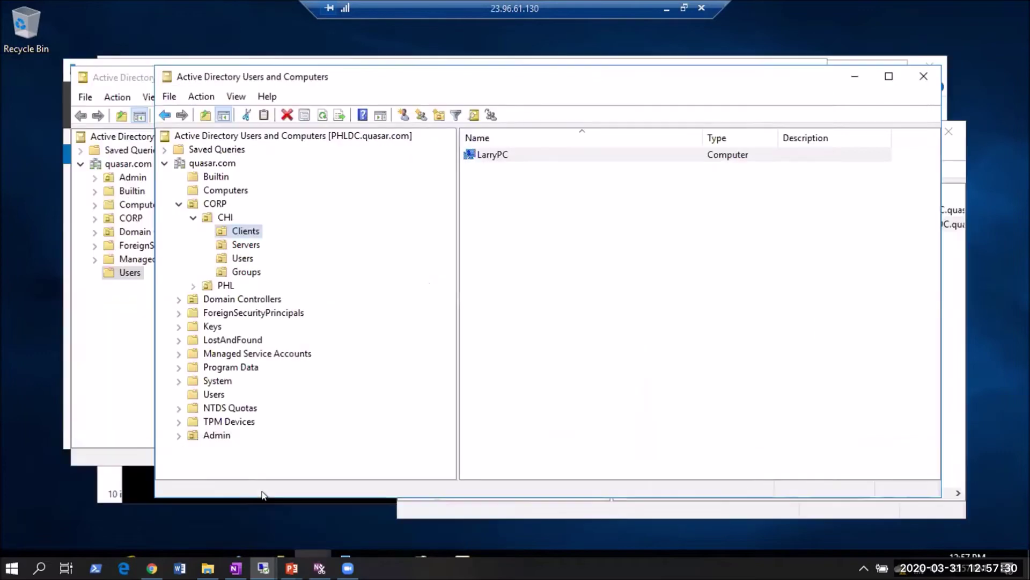
left_click_drag(344, 81, 402, 139)
Change the domain controller of the console showing LarryPC to CHIDC.quasar.com.
right_click(369, 189)
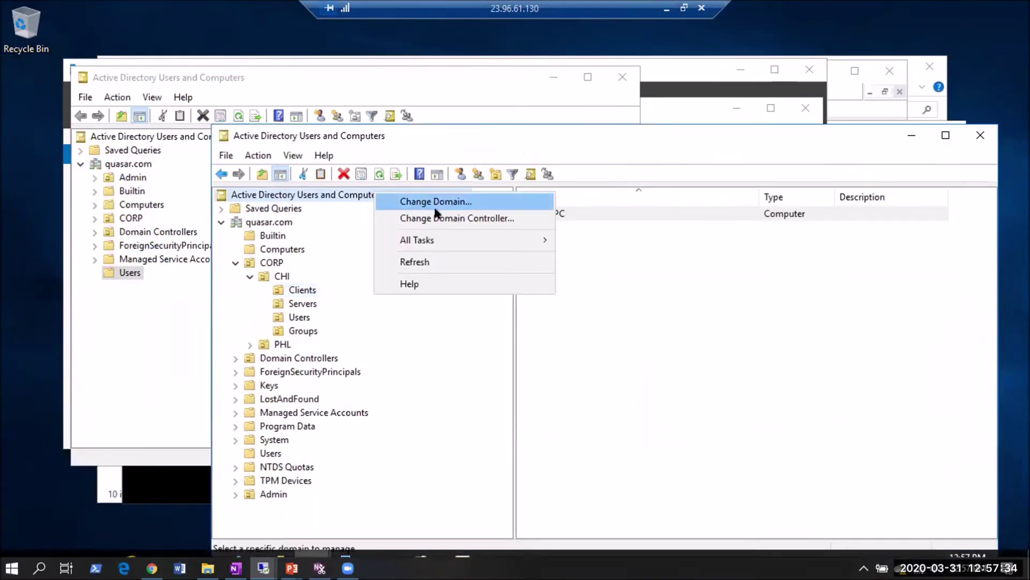
left_click(439, 217)
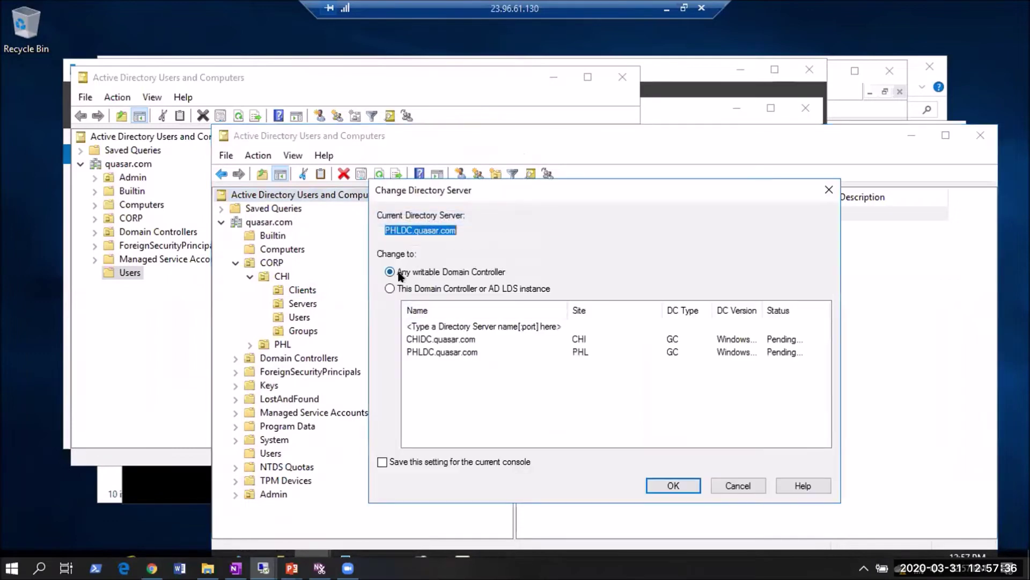
left_click(441, 340)
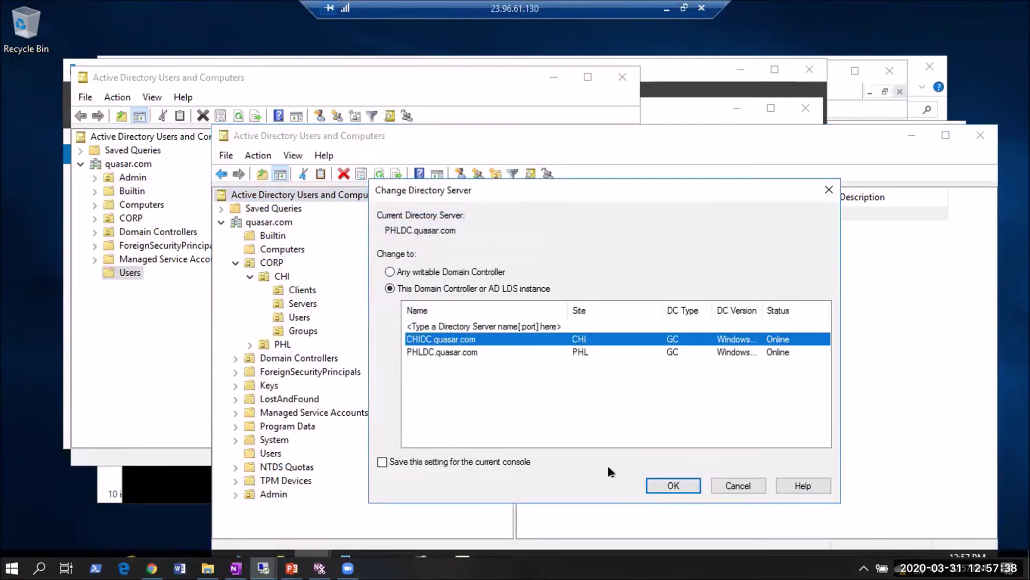
left_click(675, 485)
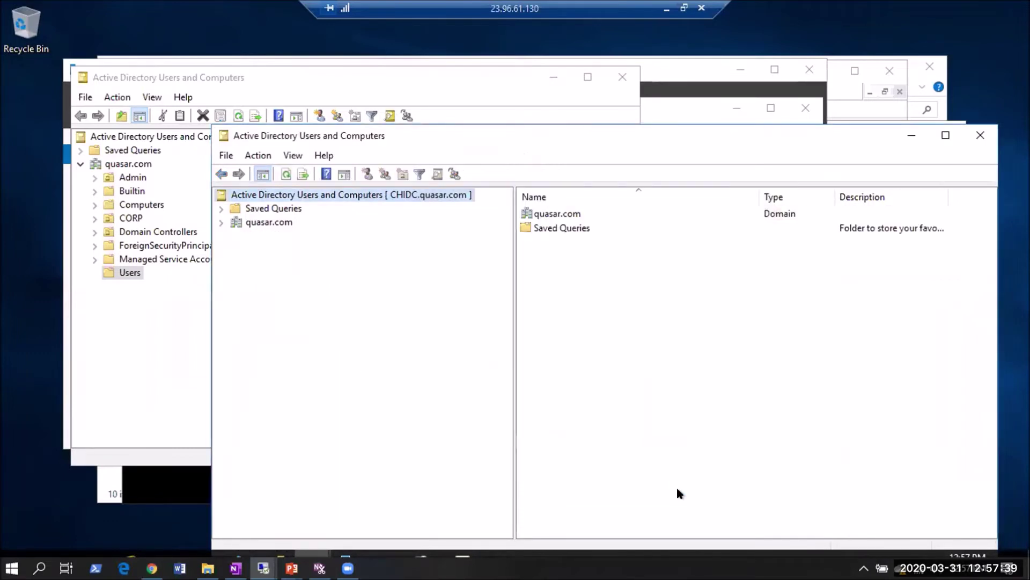
Expand quasar.com down to CORP/CHI in the CHIDC console, open its Clients organizational unit and refresh it.
left_click(221, 222)
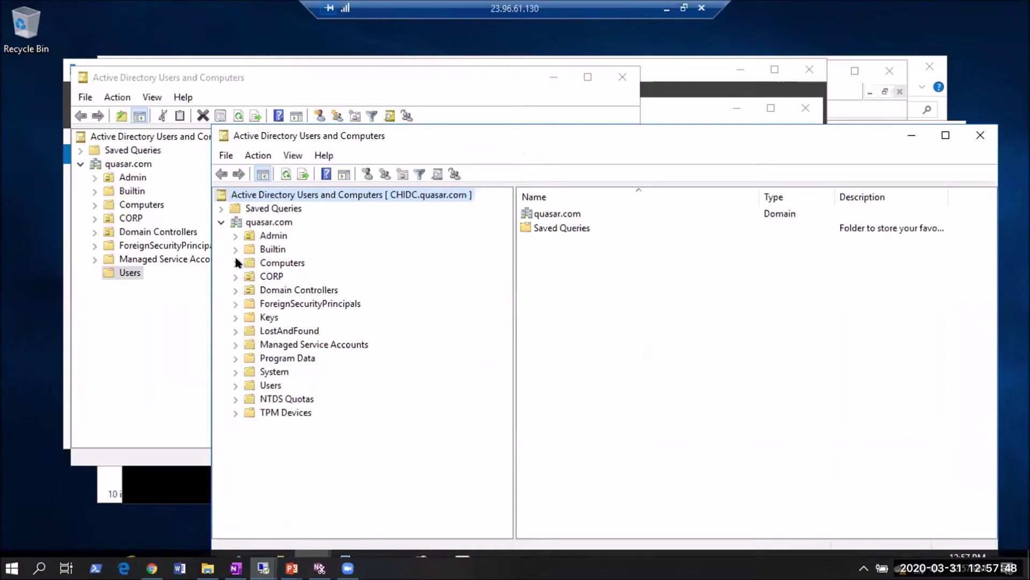
left_click(235, 276)
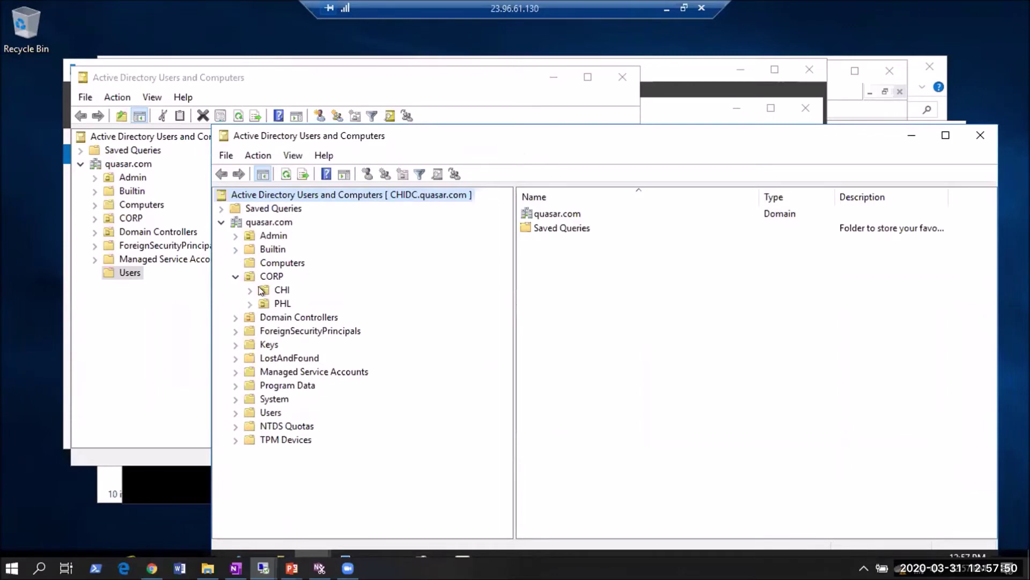
left_click(250, 290)
left_click(303, 302)
right_click(301, 302)
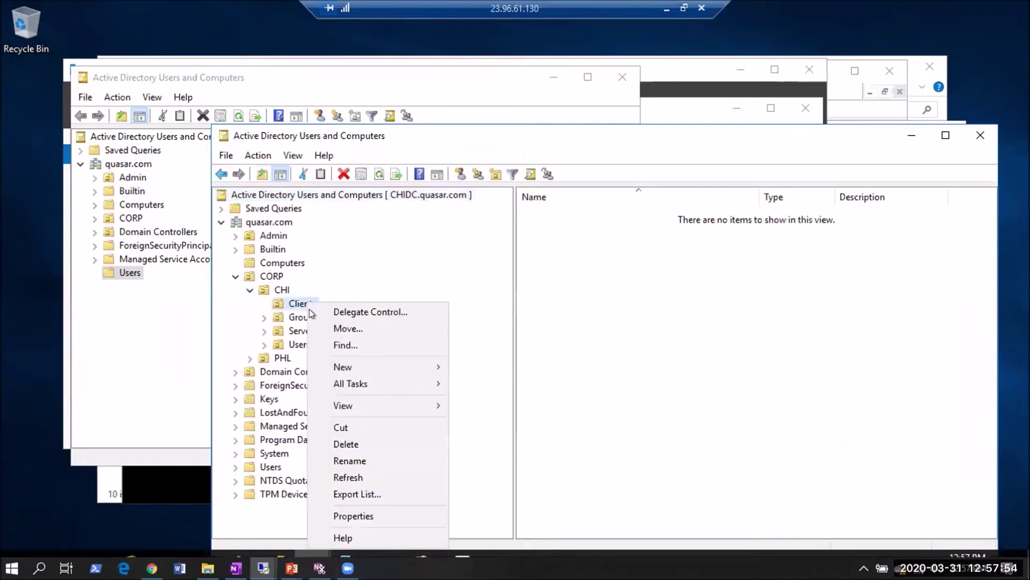
left_click(363, 476)
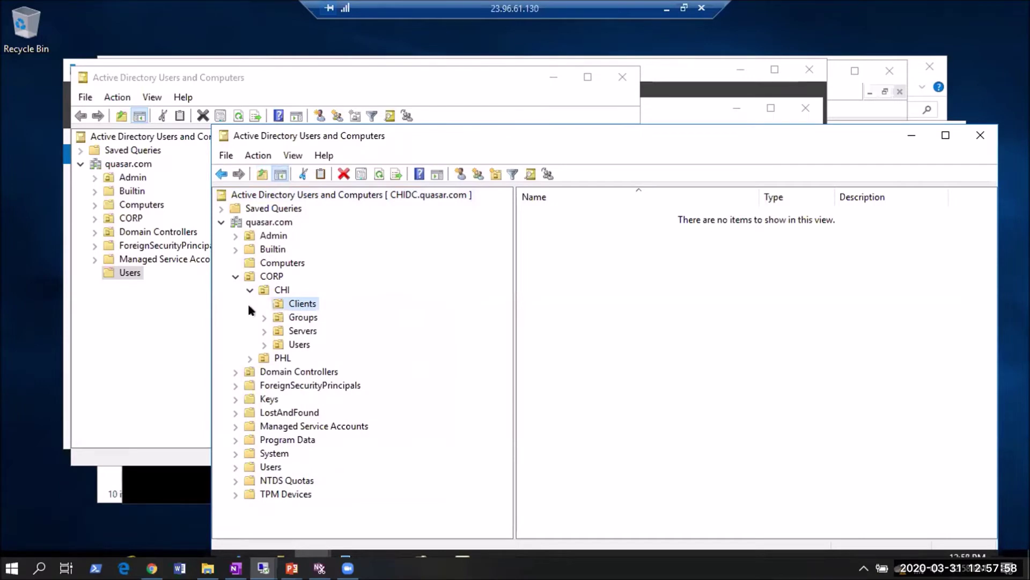
Expand the PHL unit in the CHIDC console and open CORP/CHI/Clients in the PHLDC console.
left_click(250, 358)
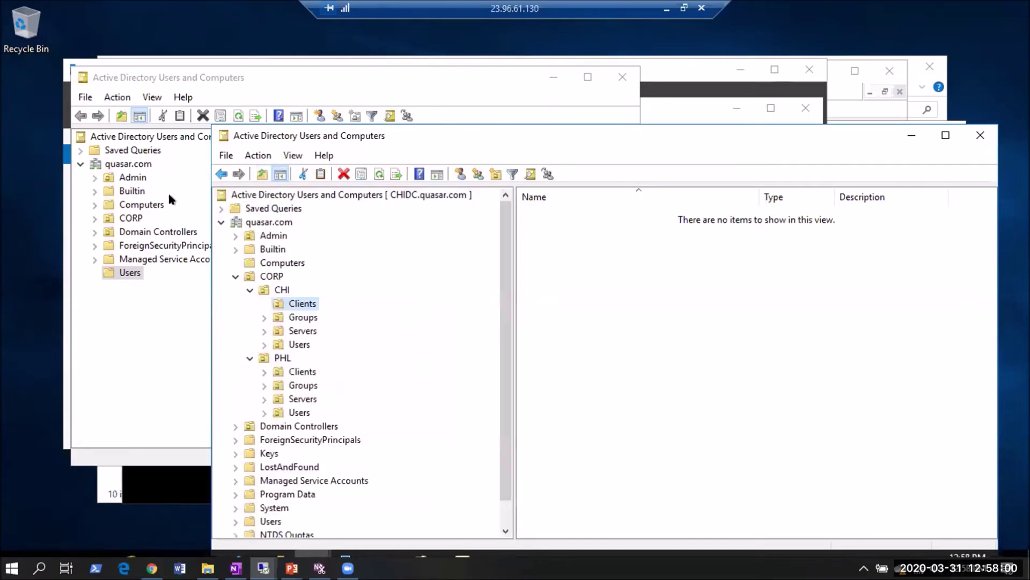
left_click(92, 217)
left_click(95, 219)
left_click(156, 245)
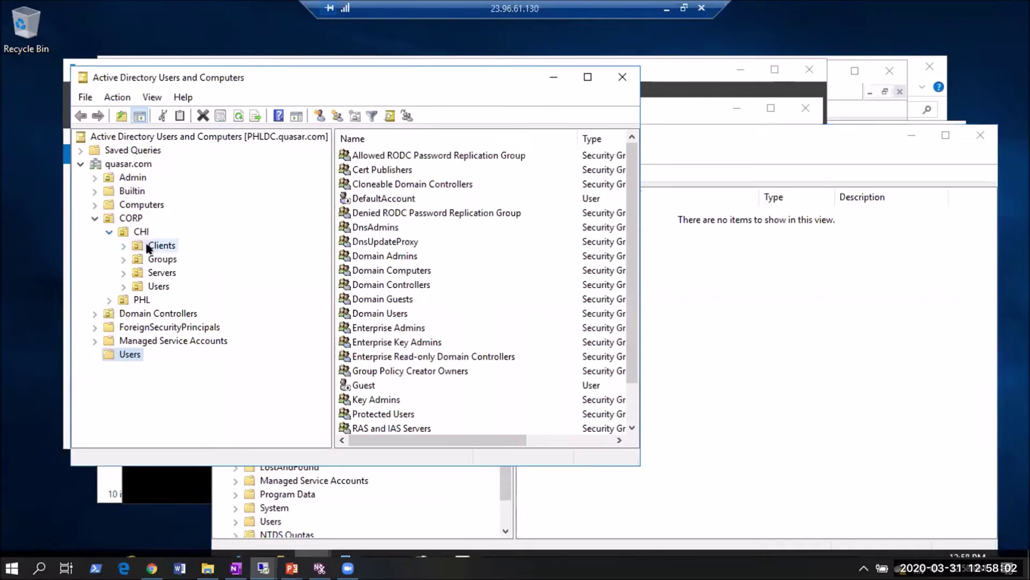
Refresh the CHI Clients unit in the CHIDC console twice more and move that window beside the PHLDC console's tree.
left_click(671, 324)
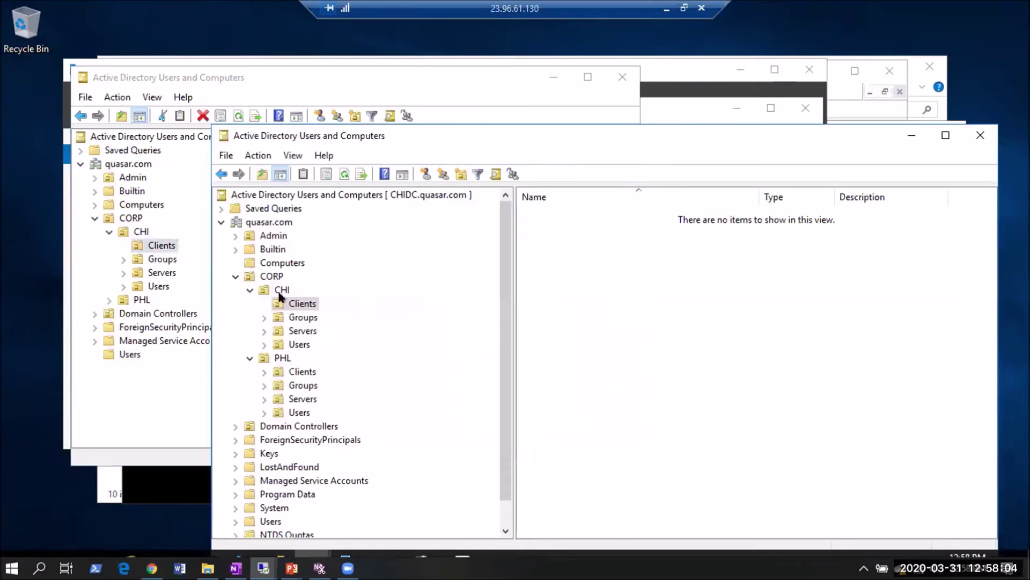
right_click(310, 305)
left_click(354, 236)
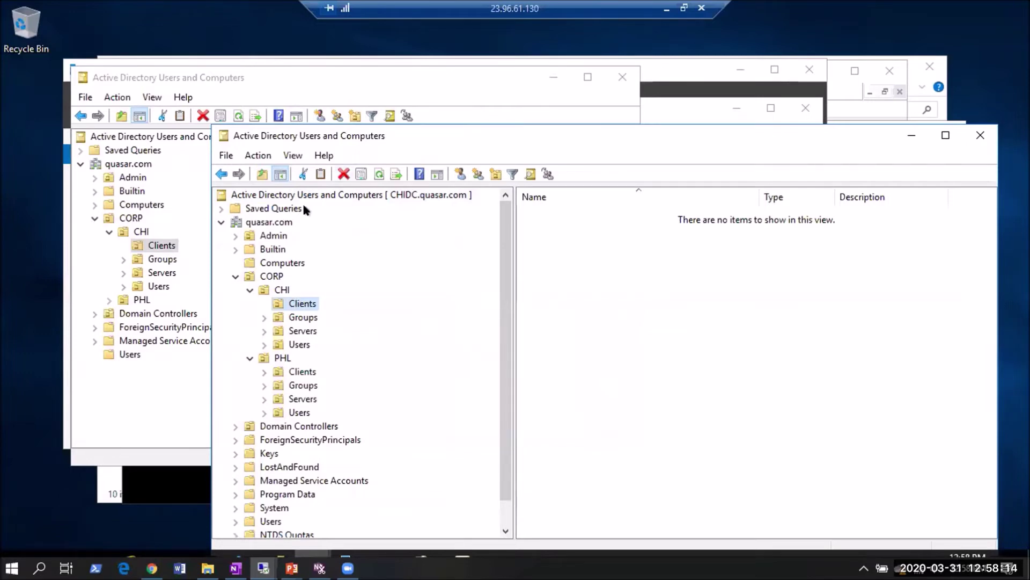
right_click(298, 302)
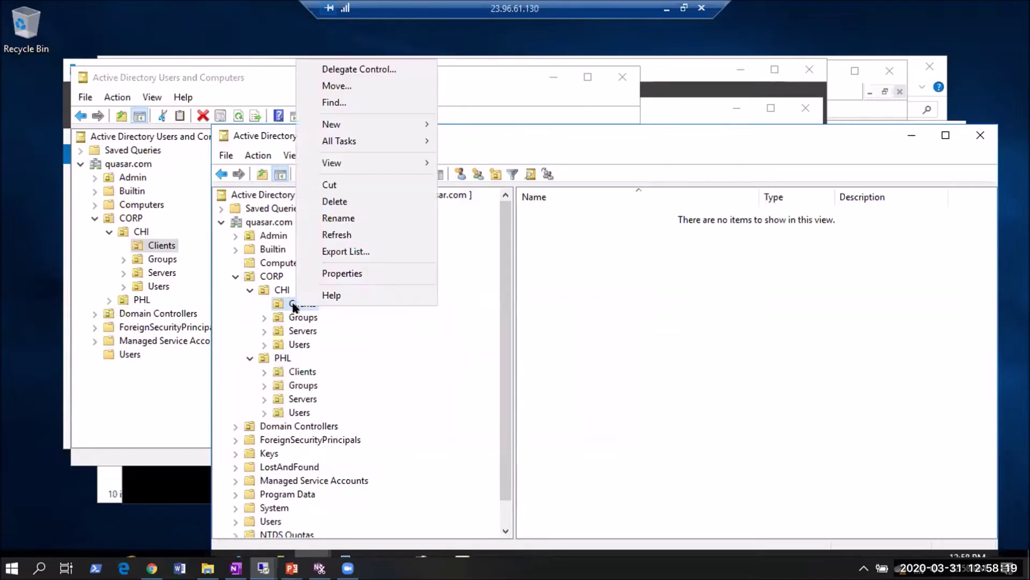
left_click(343, 234)
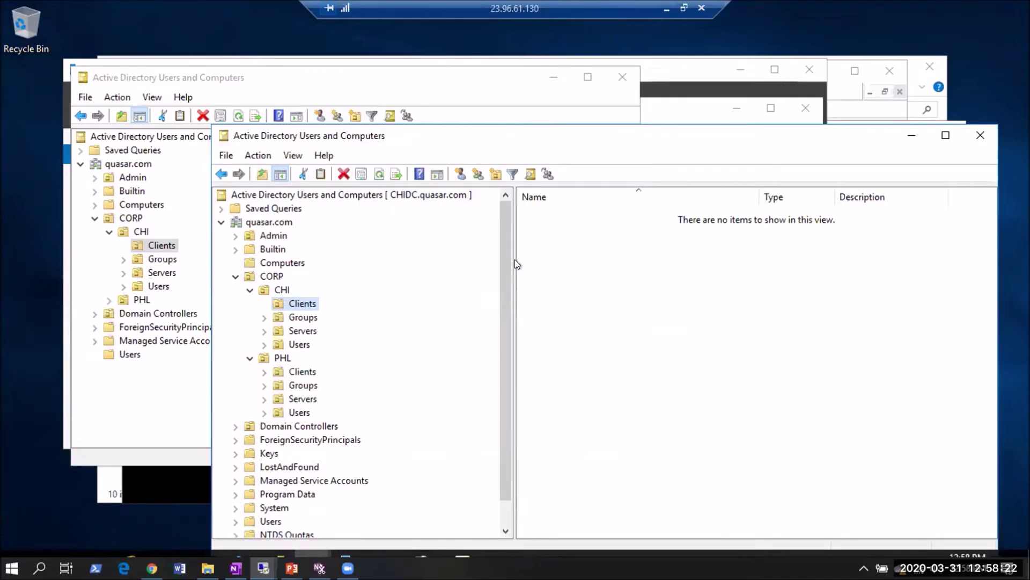
left_click_drag(524, 140, 656, 84)
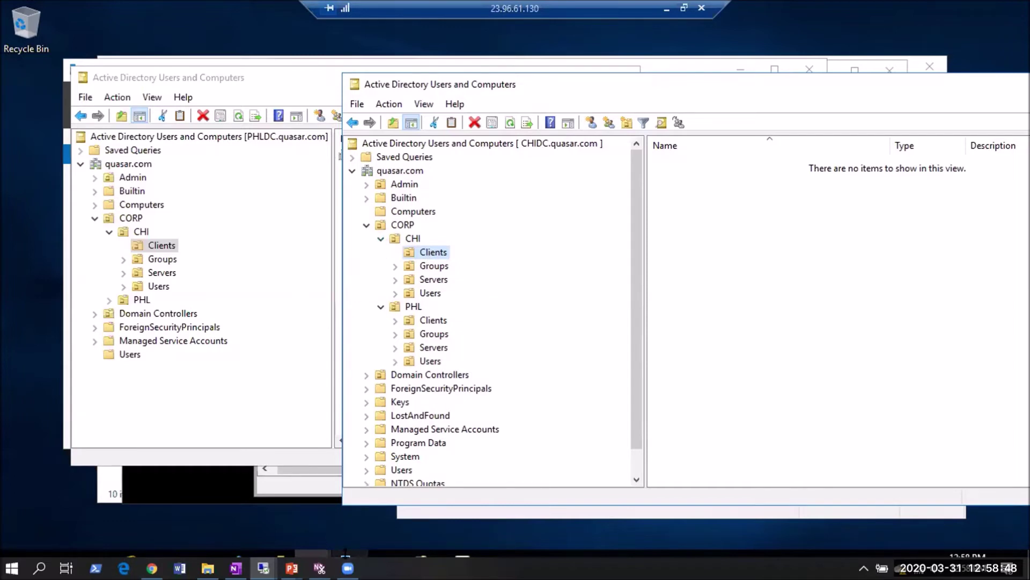
Bring the DNS Manager window forward, collapse _msdcs.quasar.com and show the quasar.com forward lookup zone's records under CHIDC.
mouse_move(340, 551)
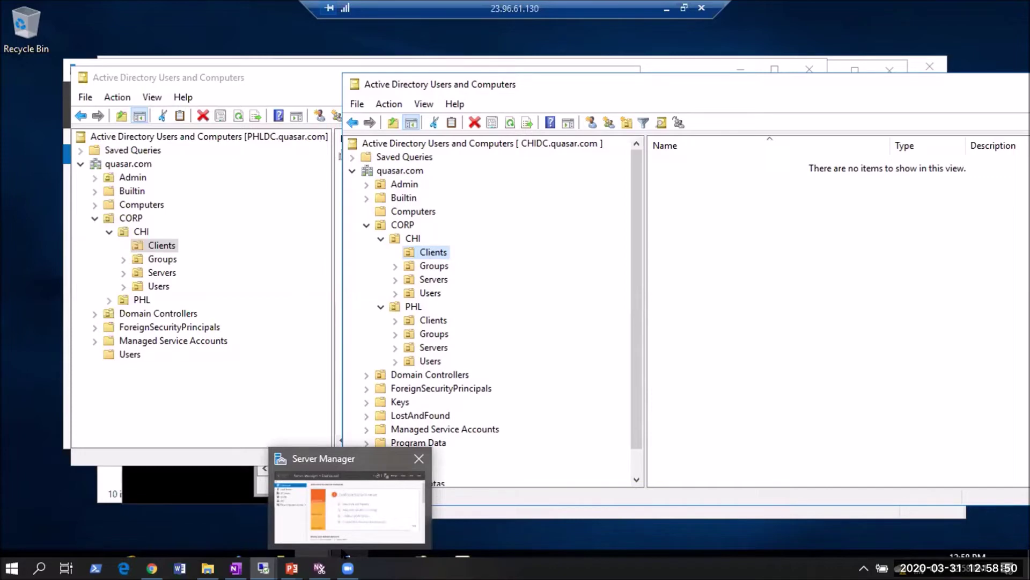
mouse_move(278, 553)
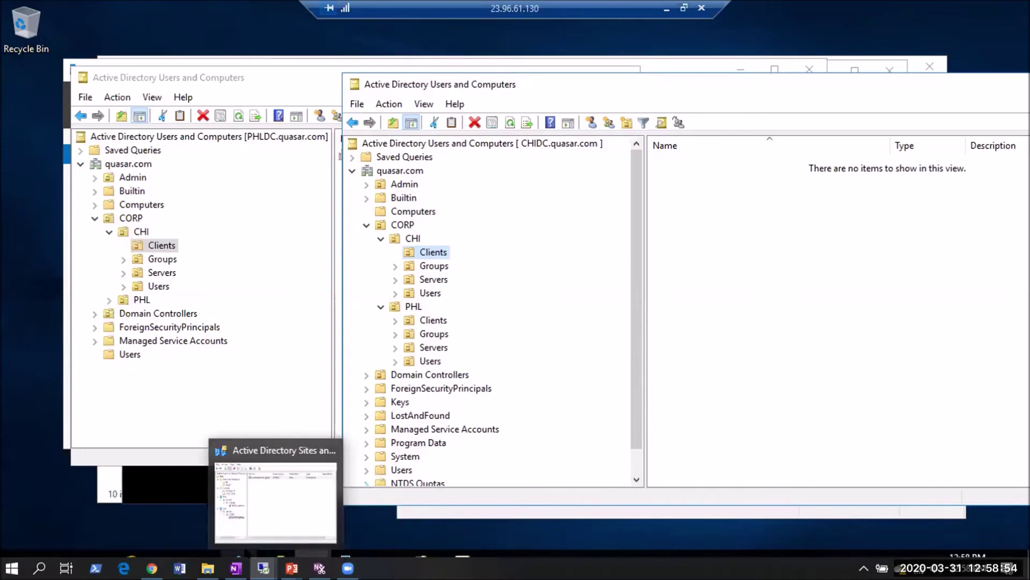
mouse_move(243, 552)
left_click(248, 517)
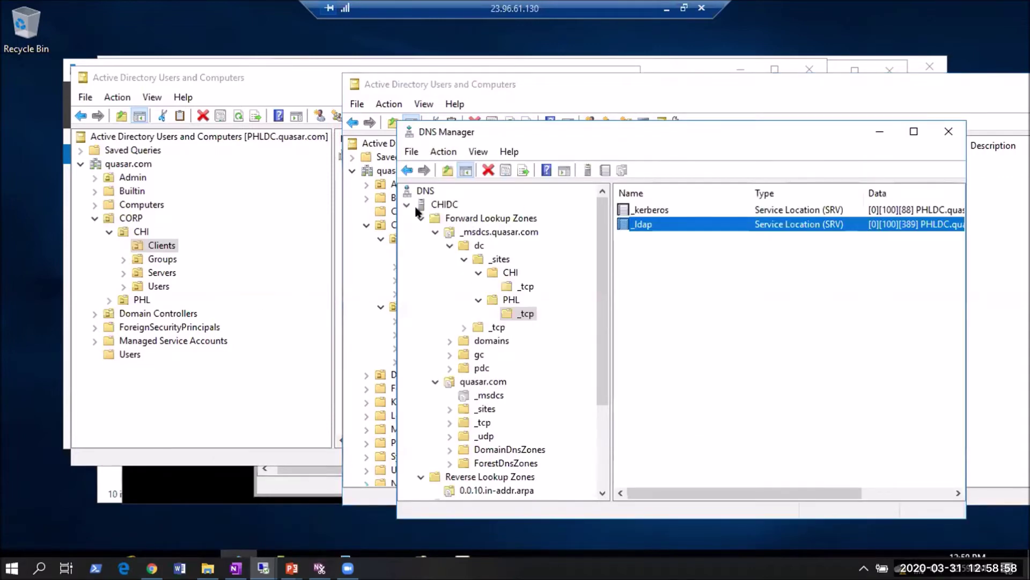
left_click(436, 231)
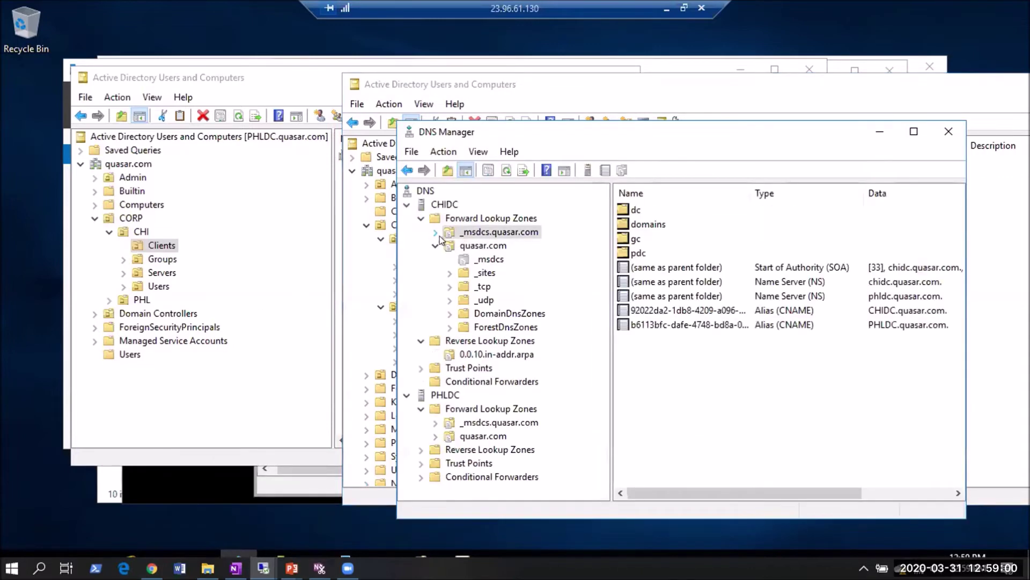
left_click(466, 246)
Review the general properties of the quasar.com zone on CHIDC, including replication and dynamic updates, and close them without changes.
right_click(465, 247)
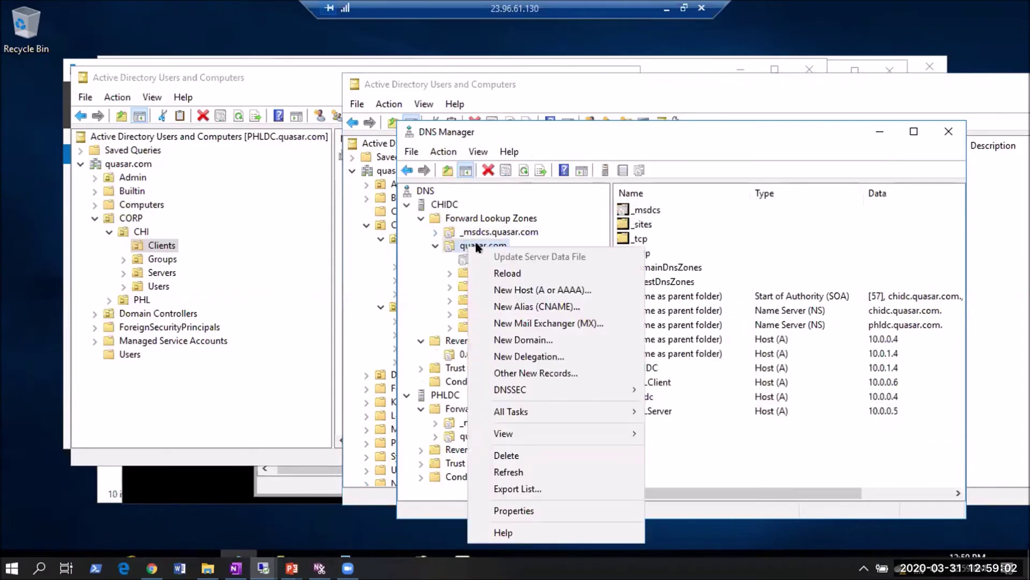
left_click(534, 511)
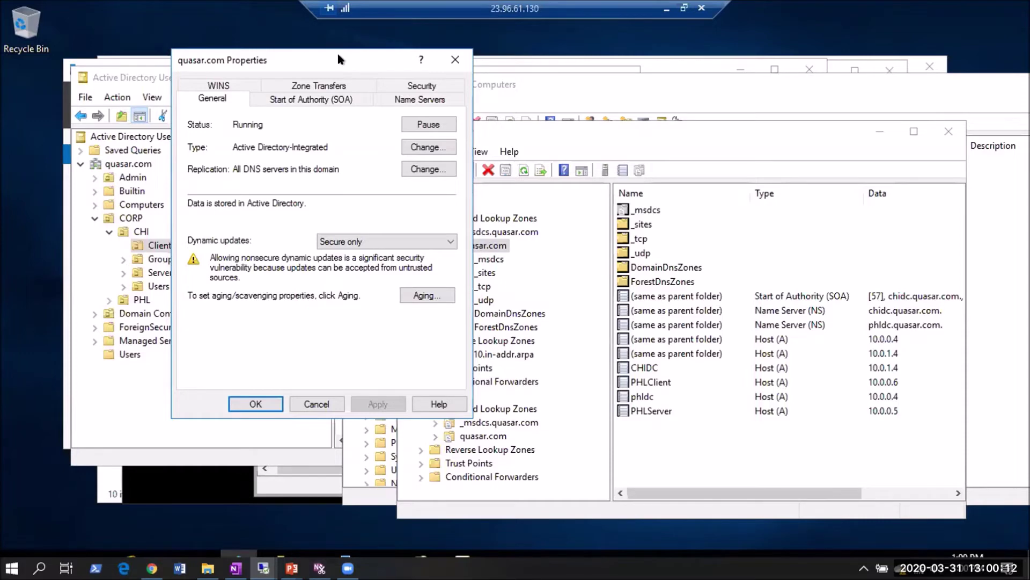
left_click_drag(334, 58, 391, 65)
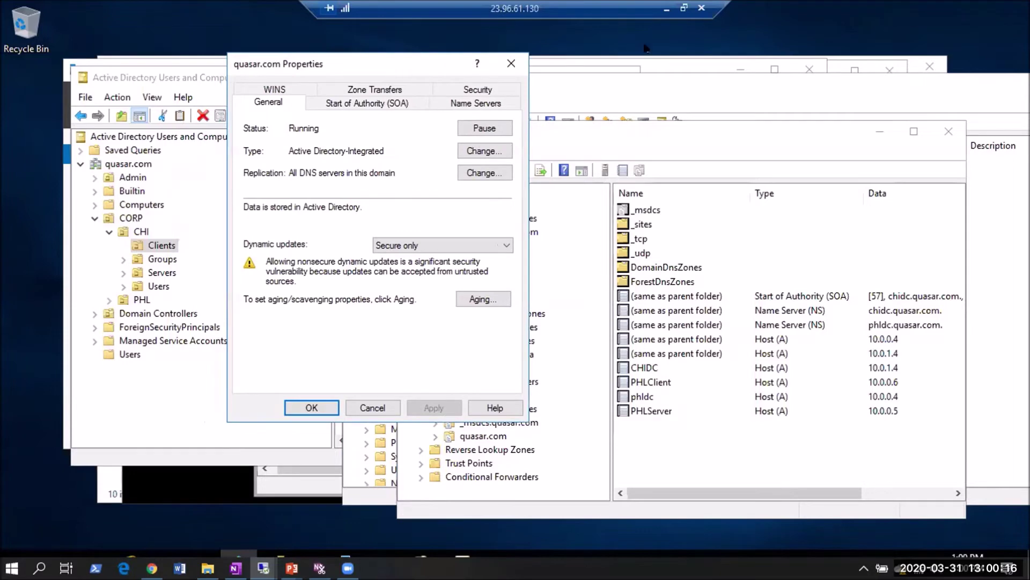
left_click(386, 404)
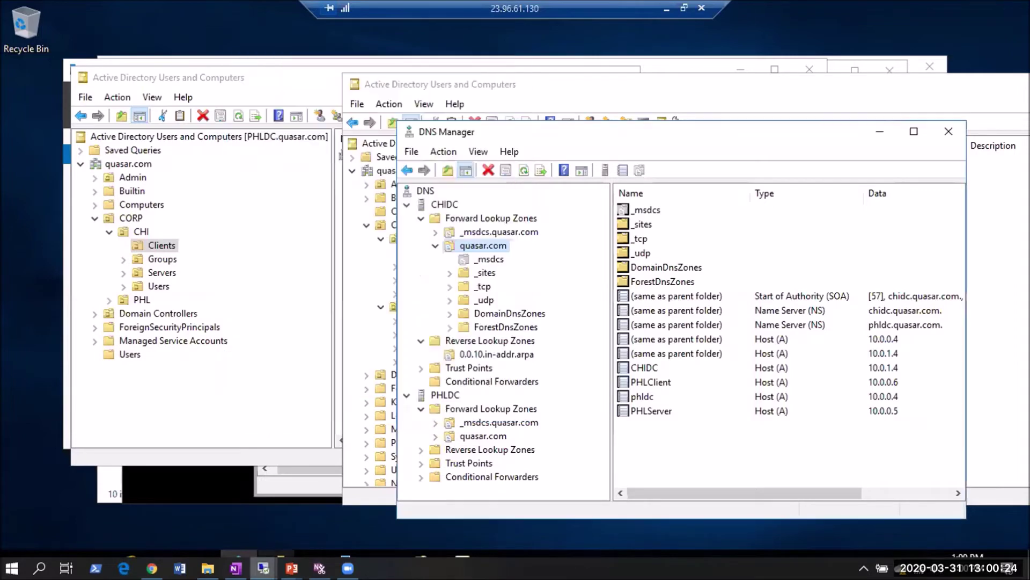
Return to the PHLDC Active Directory Users and Computers console, expand Admin and select the Account Operators group in Builtin.
mouse_move(263, 567)
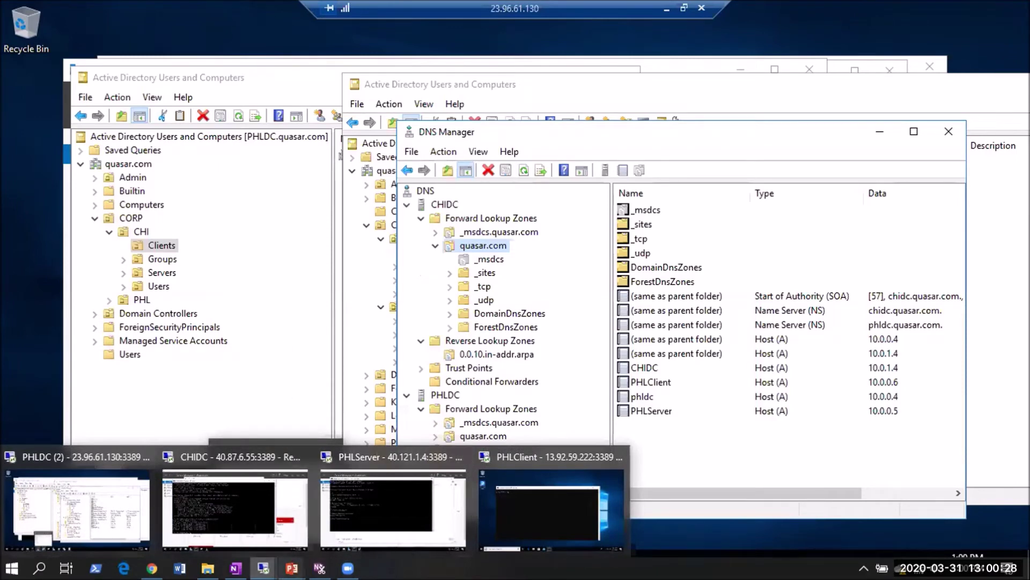
left_click(92, 303)
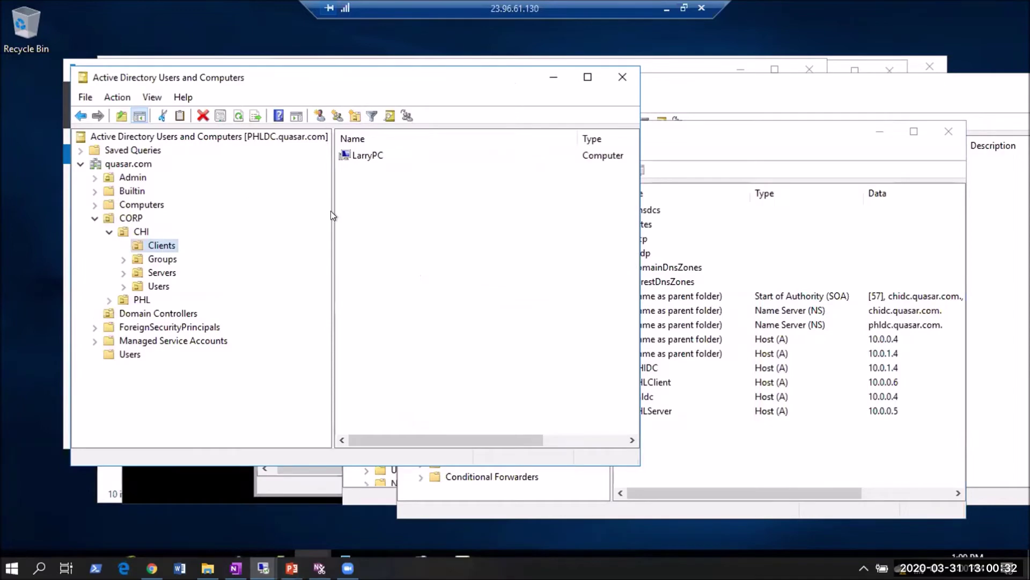
left_click_drag(416, 79, 527, 64)
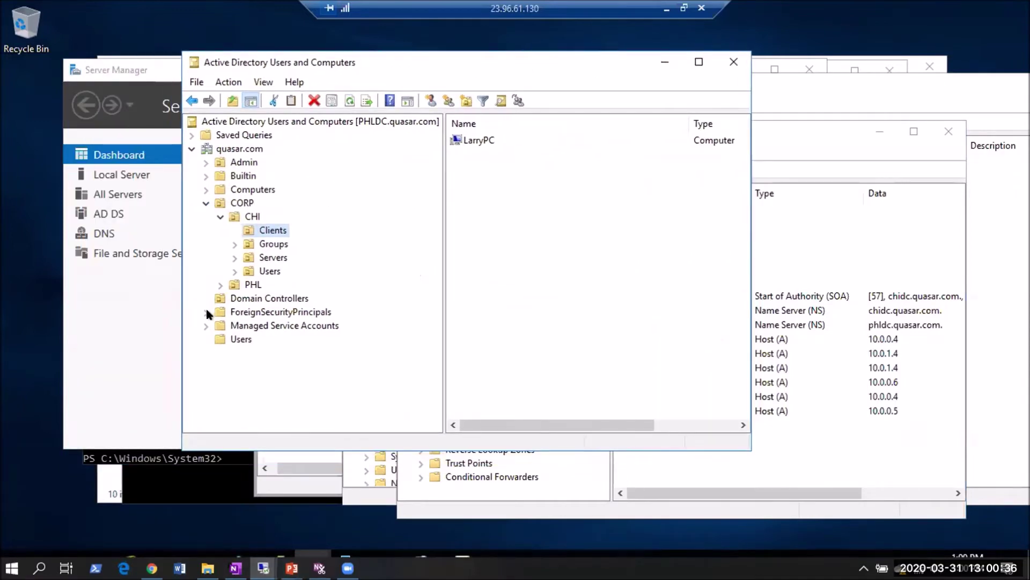
left_click(206, 162)
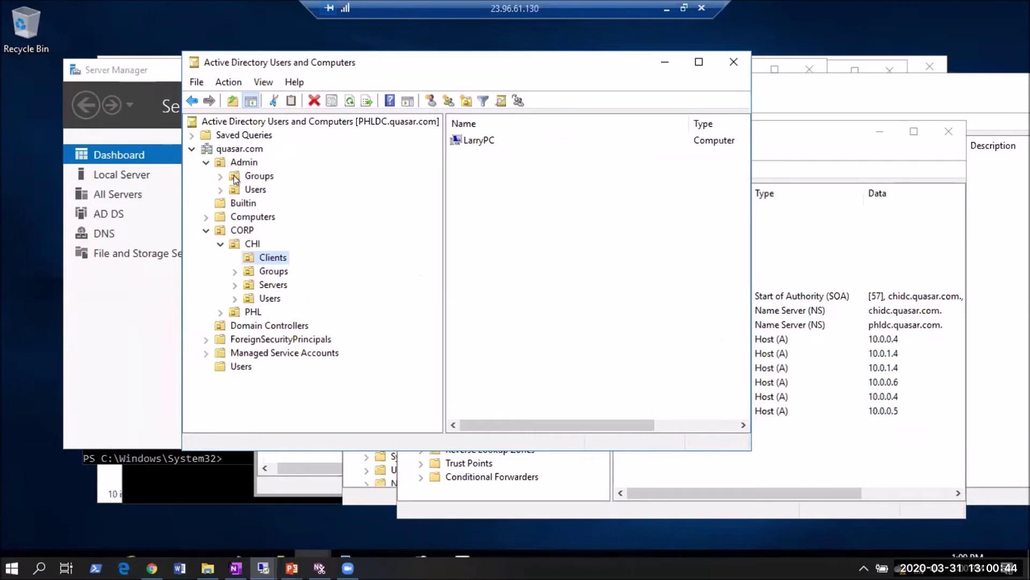
left_click(237, 203)
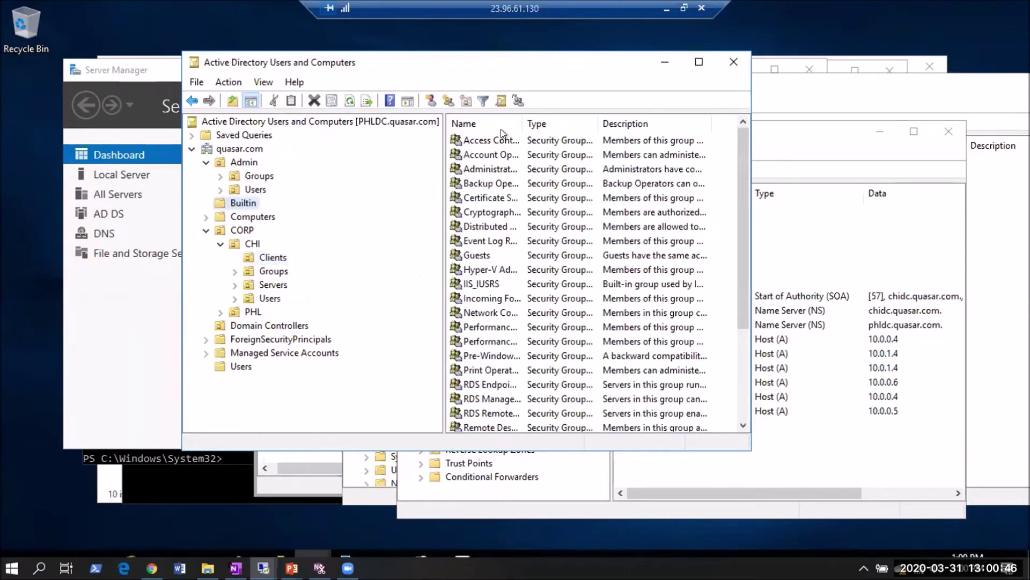
left_click_drag(517, 118, 610, 123)
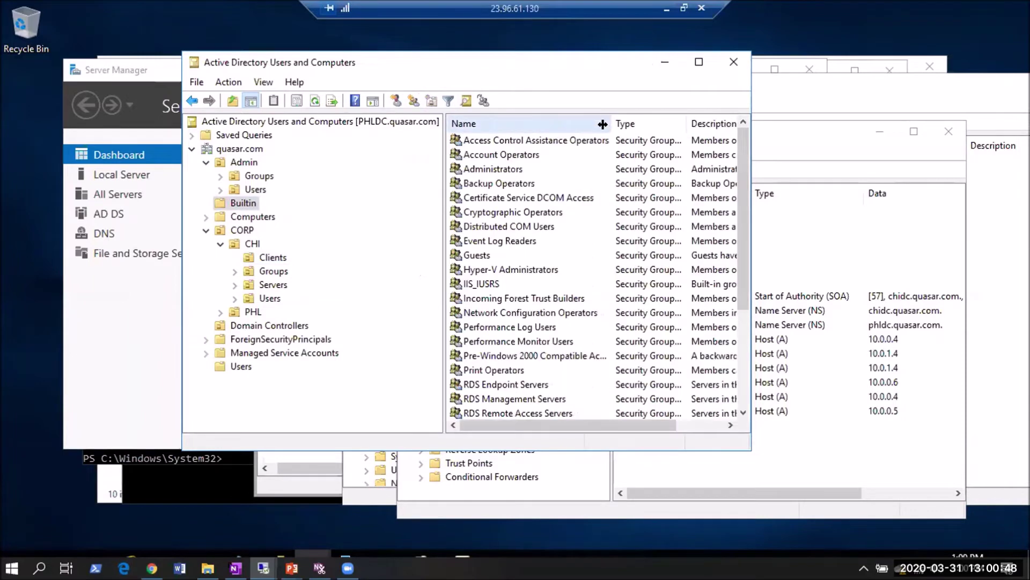
left_click(500, 156)
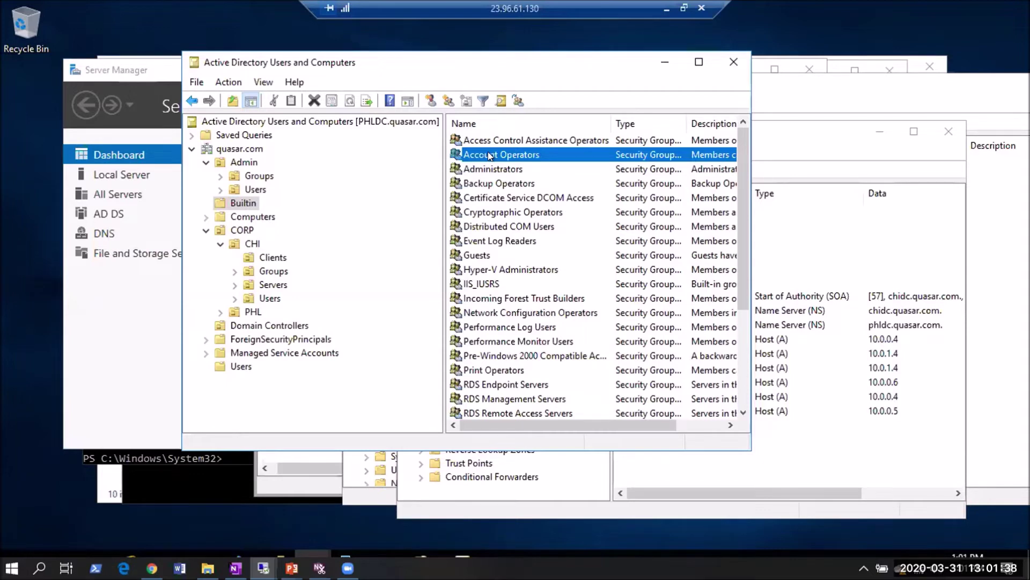
Open the CORP organizational unit's properties, check which settings are available and close them without changes.
left_click(239, 231)
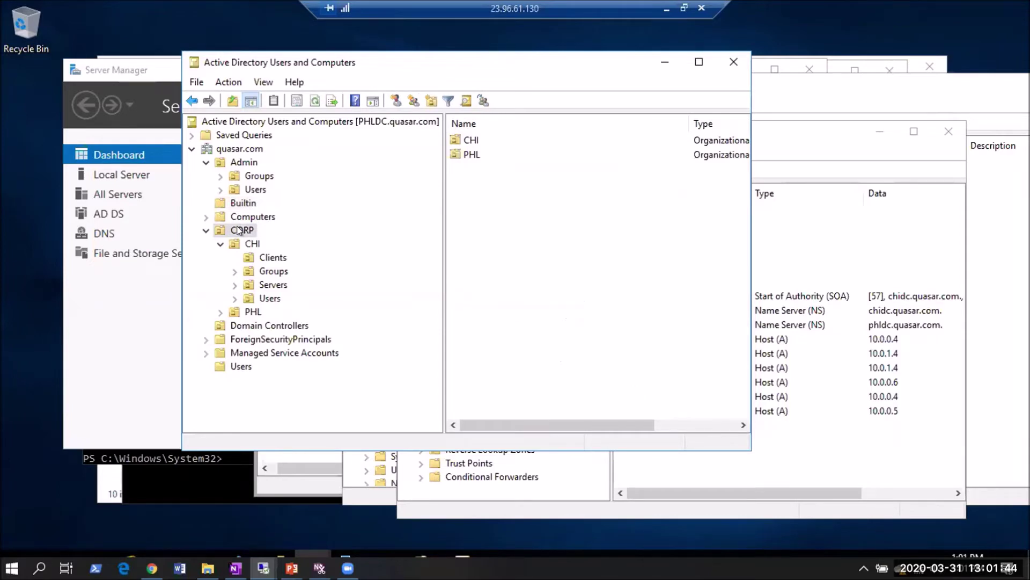
right_click(239, 230)
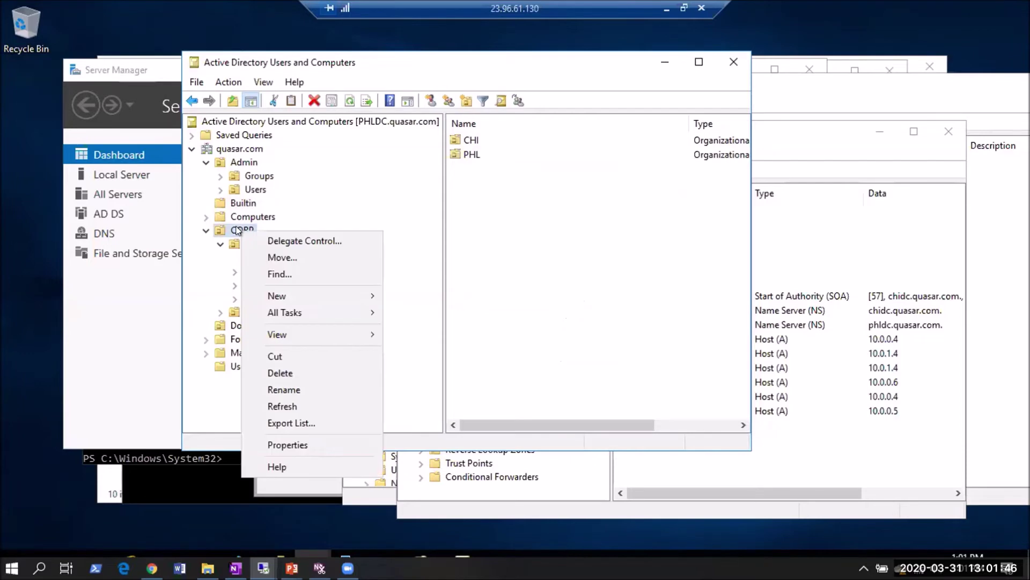
left_click(307, 443)
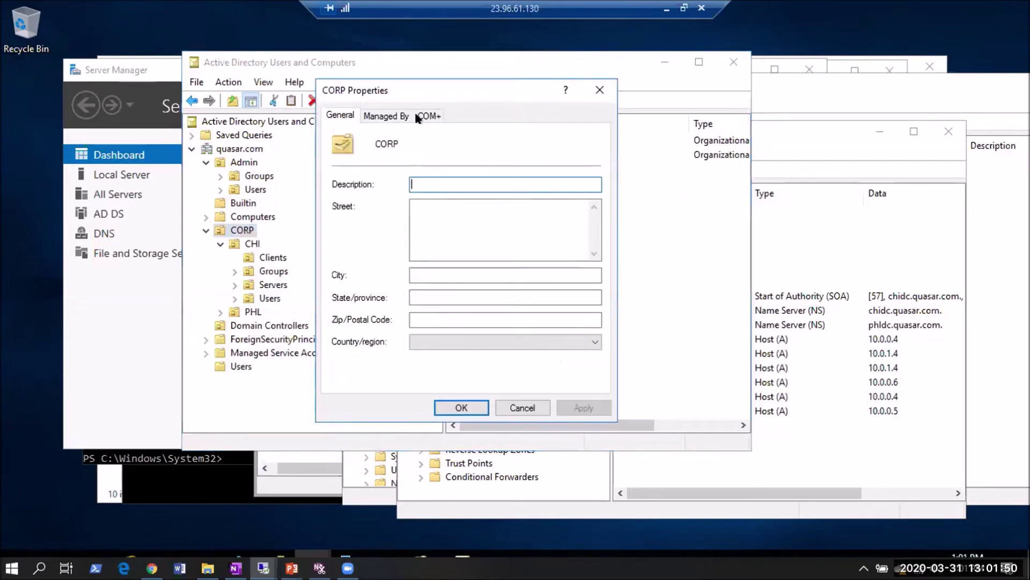
left_click(523, 408)
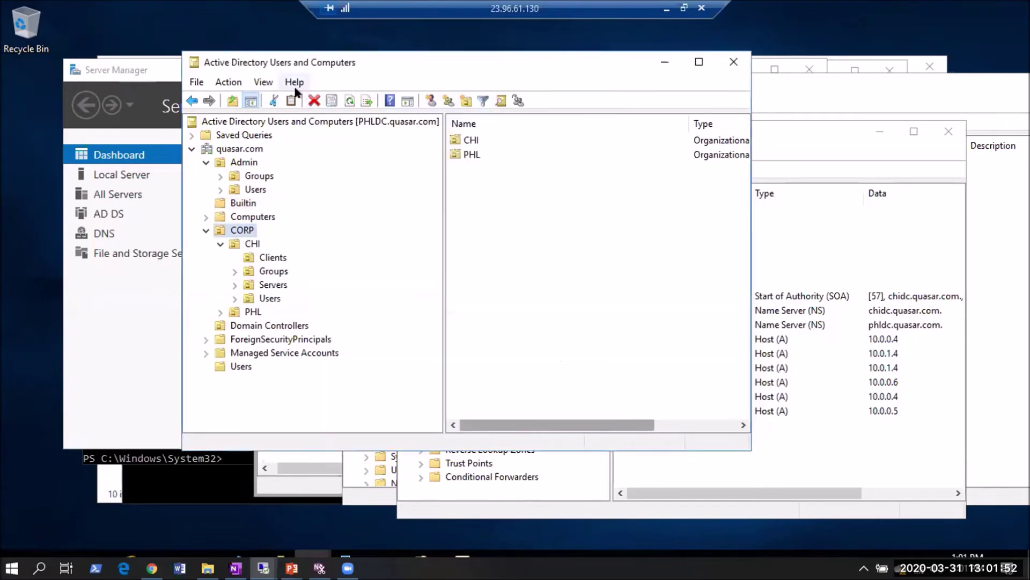
Turn on Advanced Features for the PHLDC console and expand CORP under quasar.com.
left_click(263, 83)
left_click(295, 211)
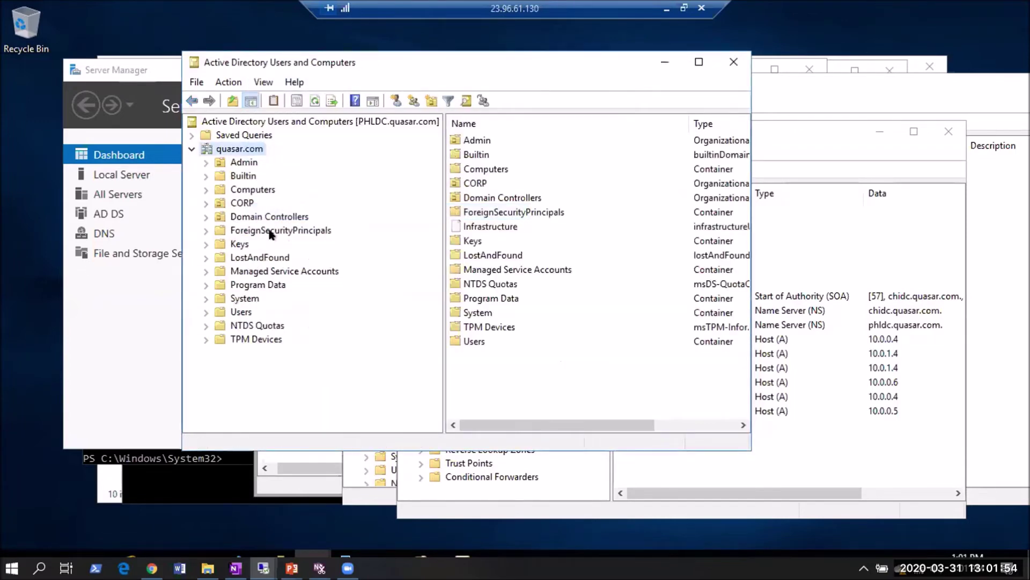
left_click(206, 202)
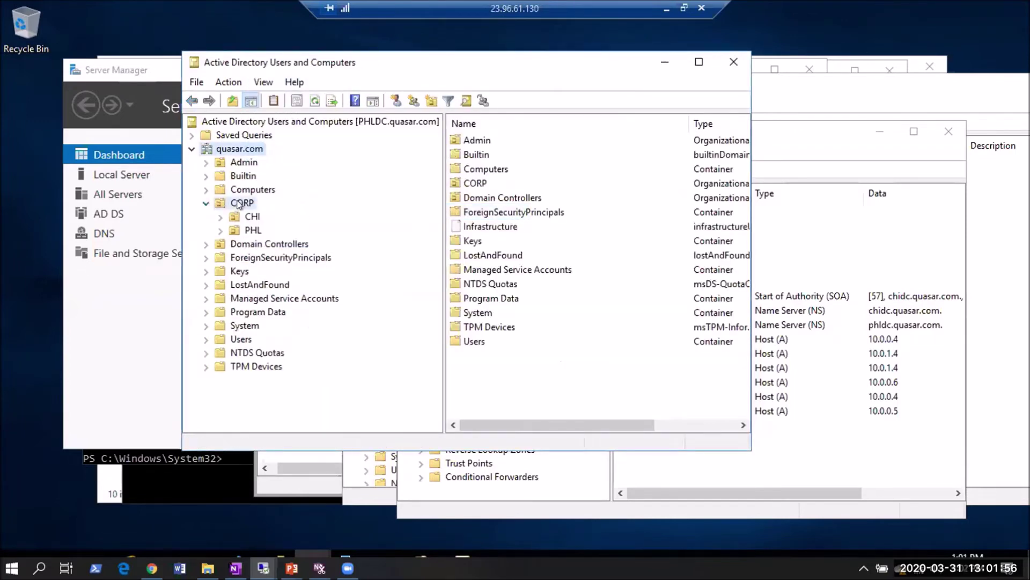
Open the CORP organizational unit's security properties and select Account Operators to view its permissions.
right_click(240, 203)
left_click(299, 381)
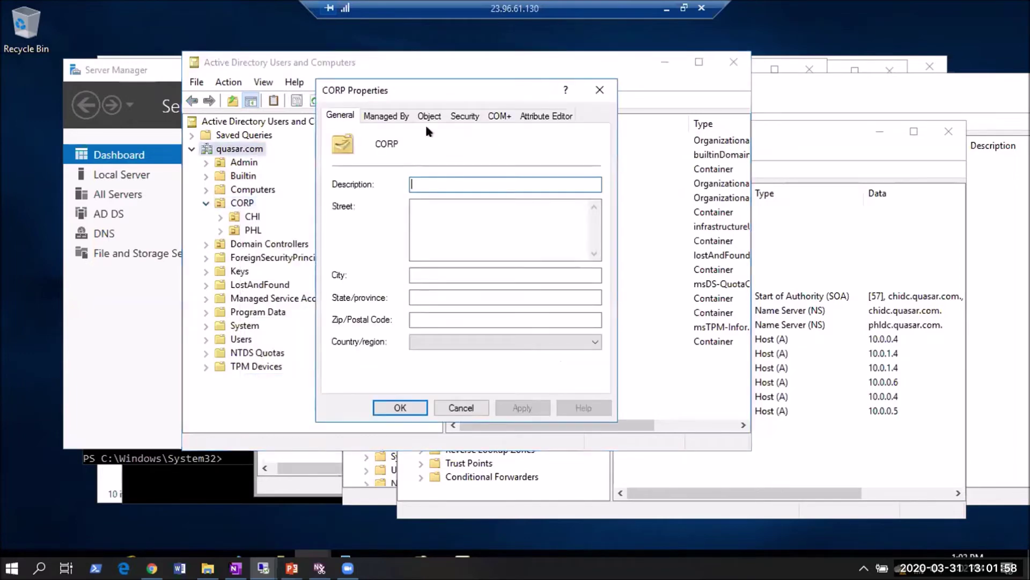
left_click(457, 114)
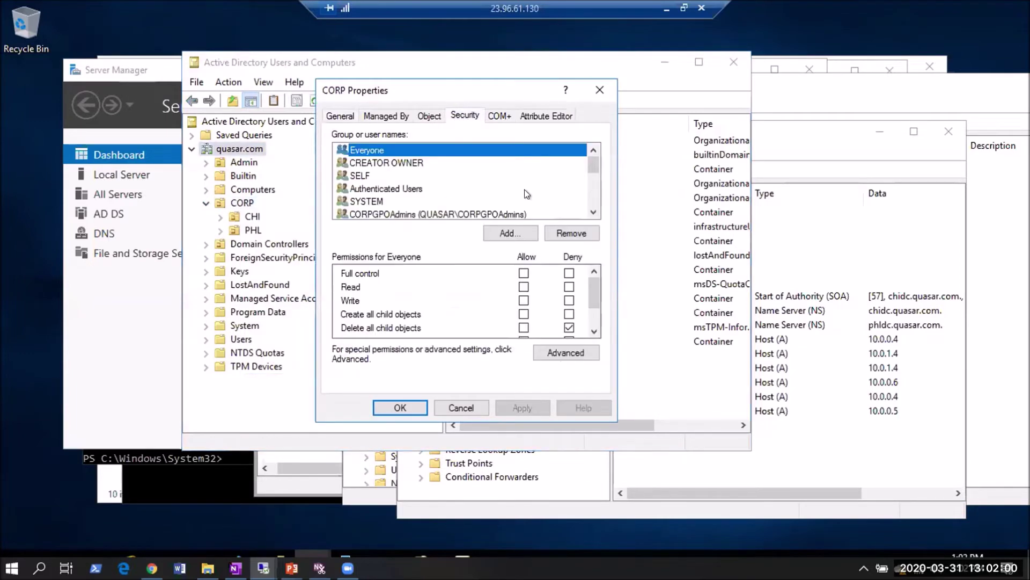
left_click(585, 163)
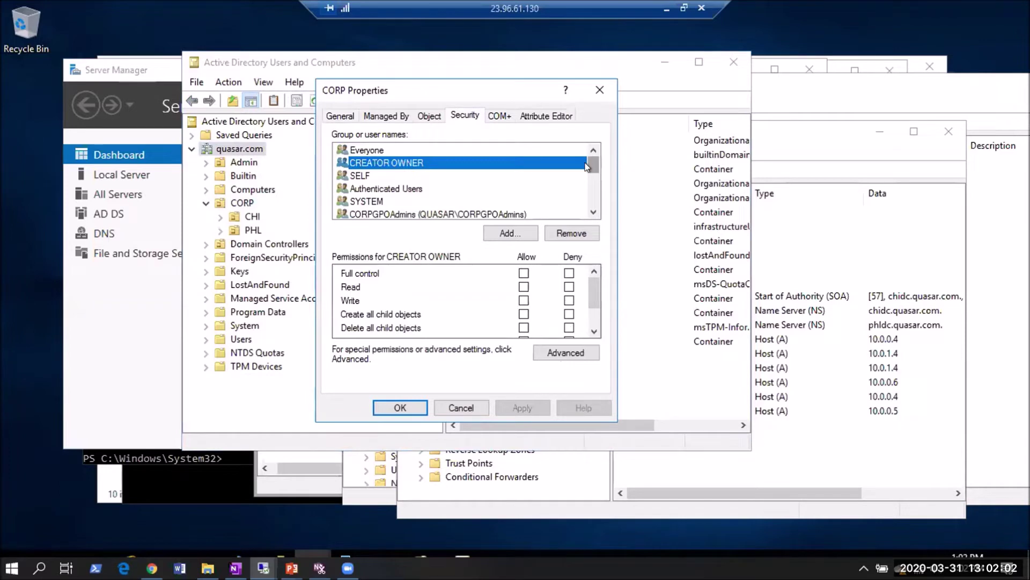
left_click_drag(593, 166, 596, 190)
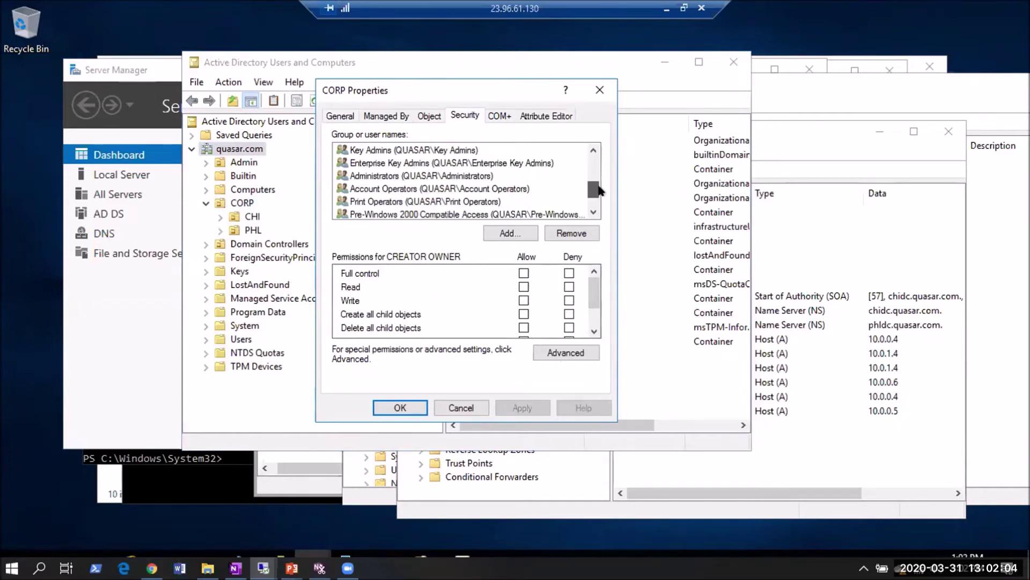
left_click(452, 187)
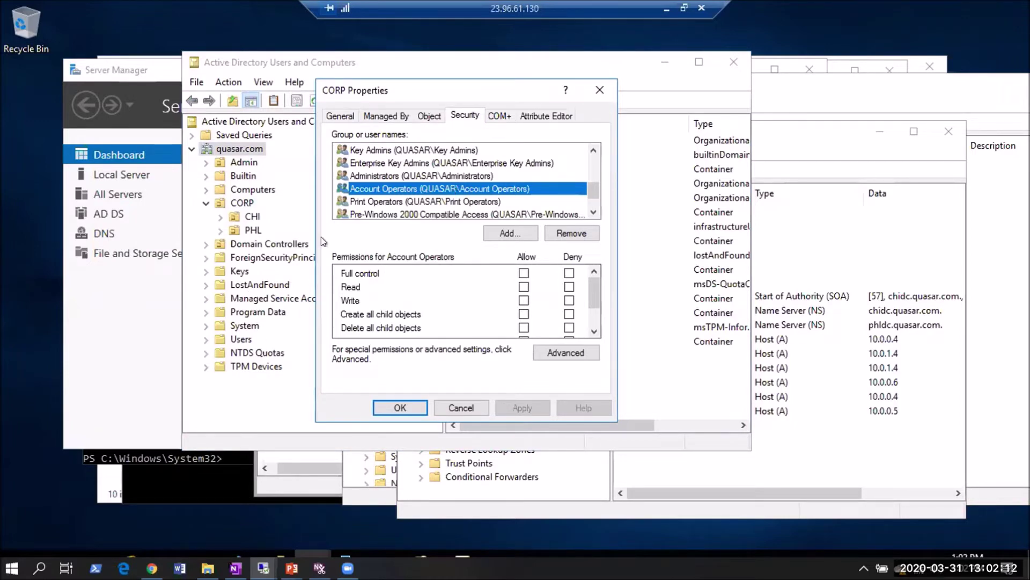
Examine the Account Operators entries in CORP's advanced security settings with the Access column widened, and close both dialogs without changes.
left_click(576, 364)
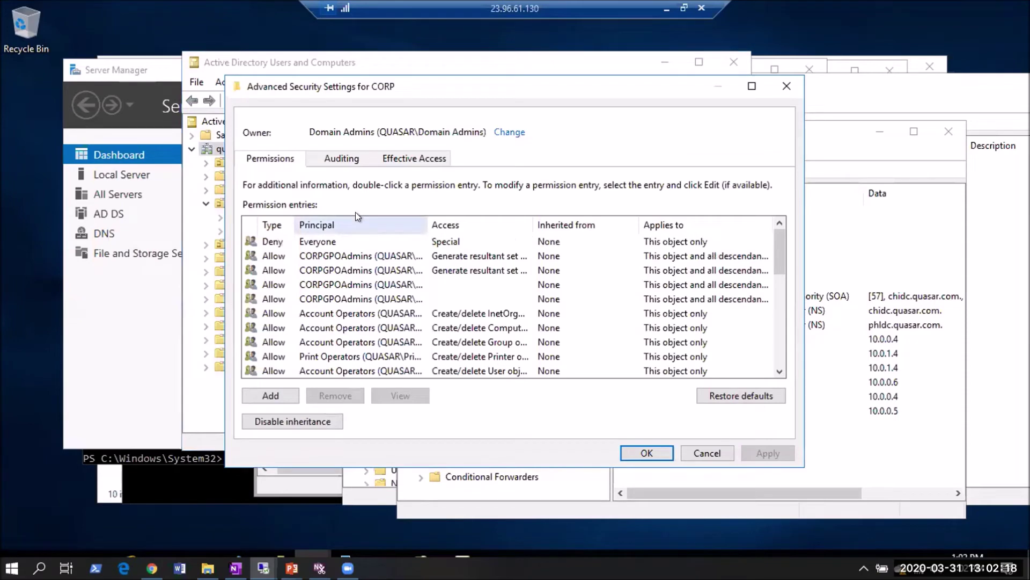
left_click(388, 311)
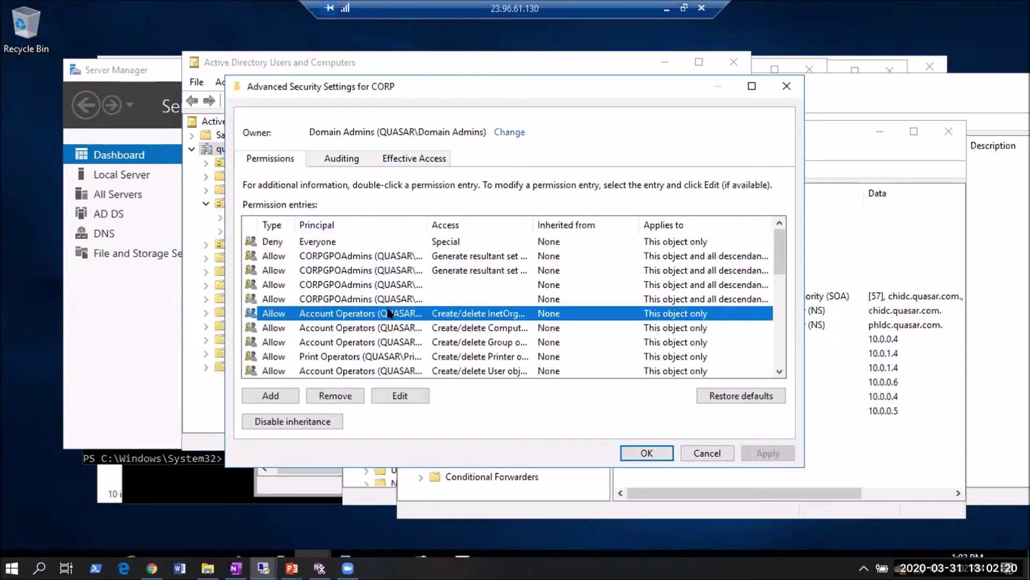
left_click_drag(534, 225, 590, 224)
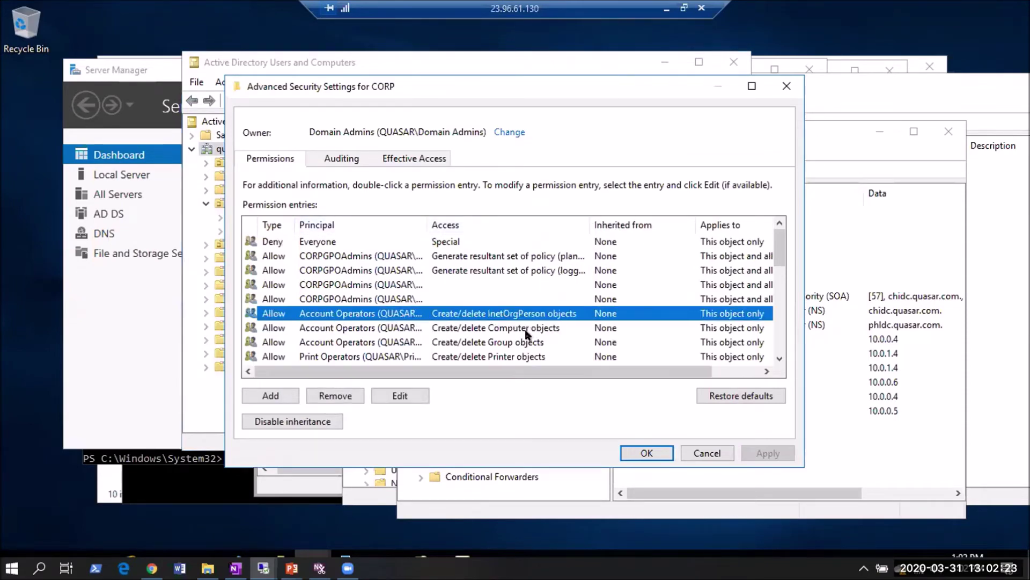
left_click(416, 328)
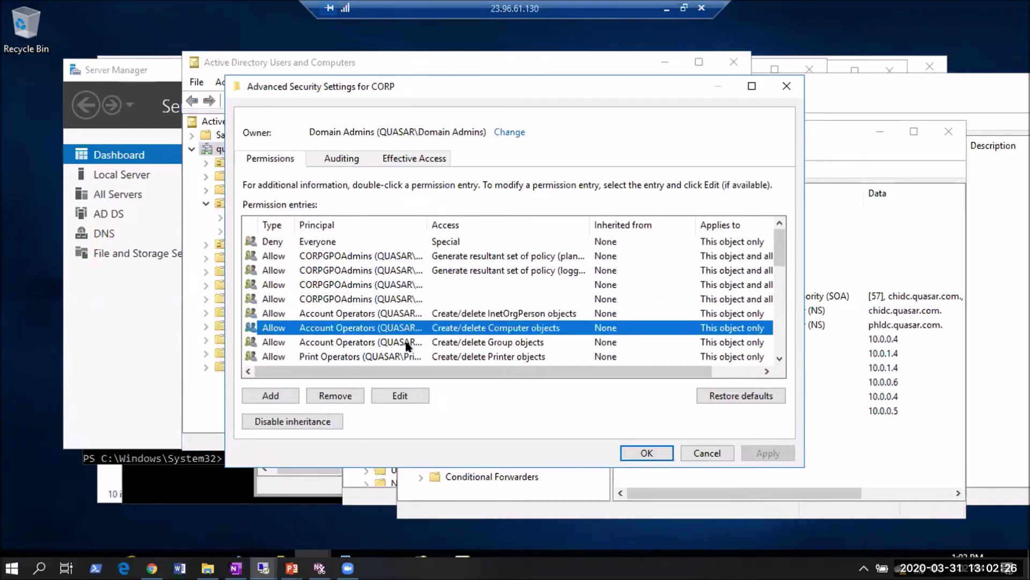
left_click(400, 344)
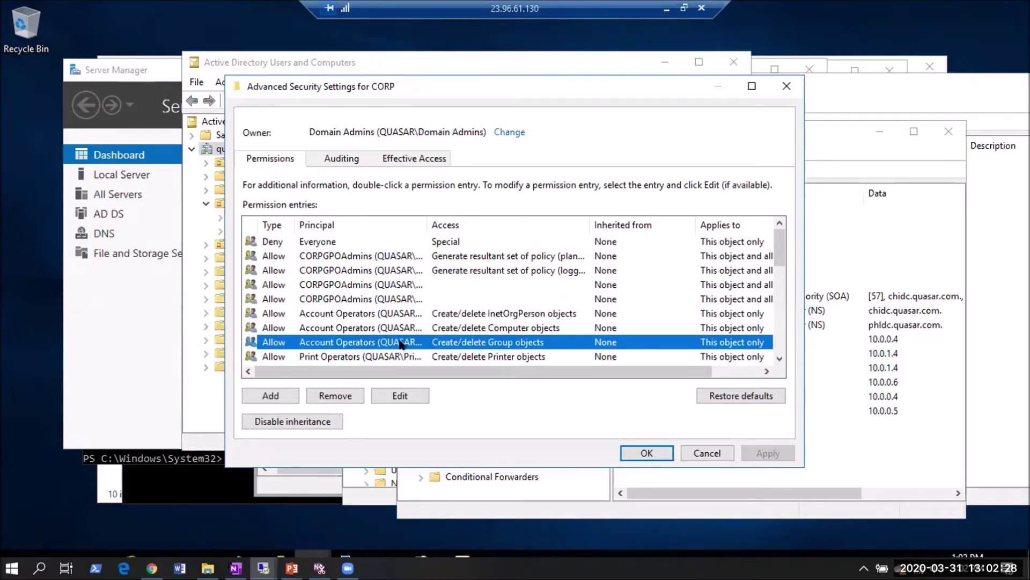
left_click_drag(780, 259, 782, 273)
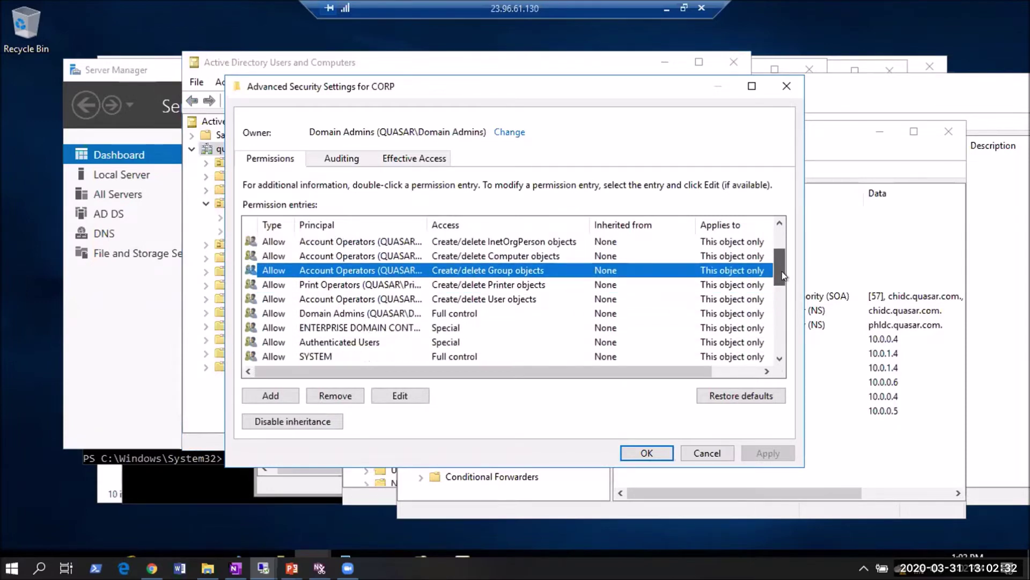
left_click(475, 296)
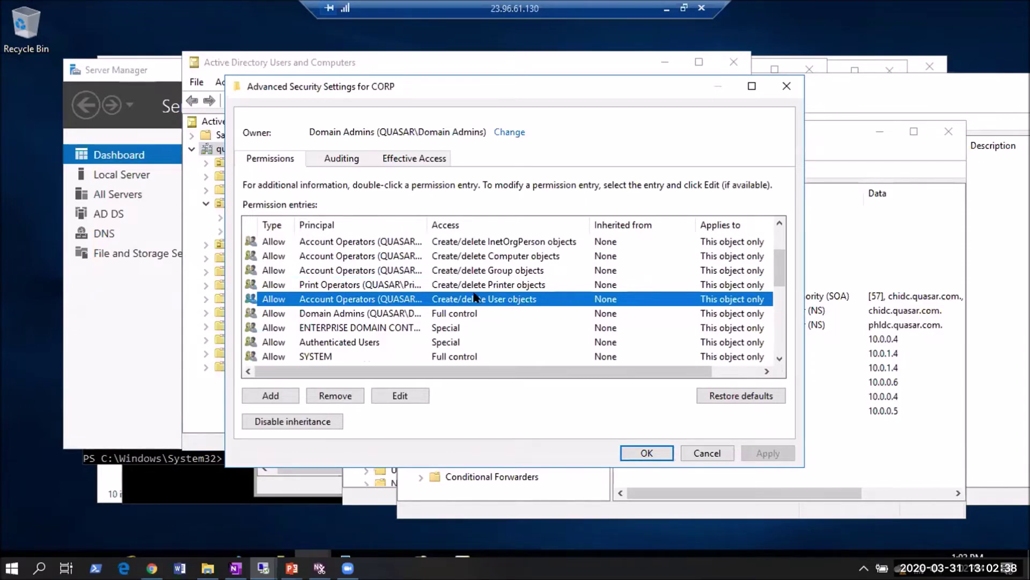
left_click(707, 454)
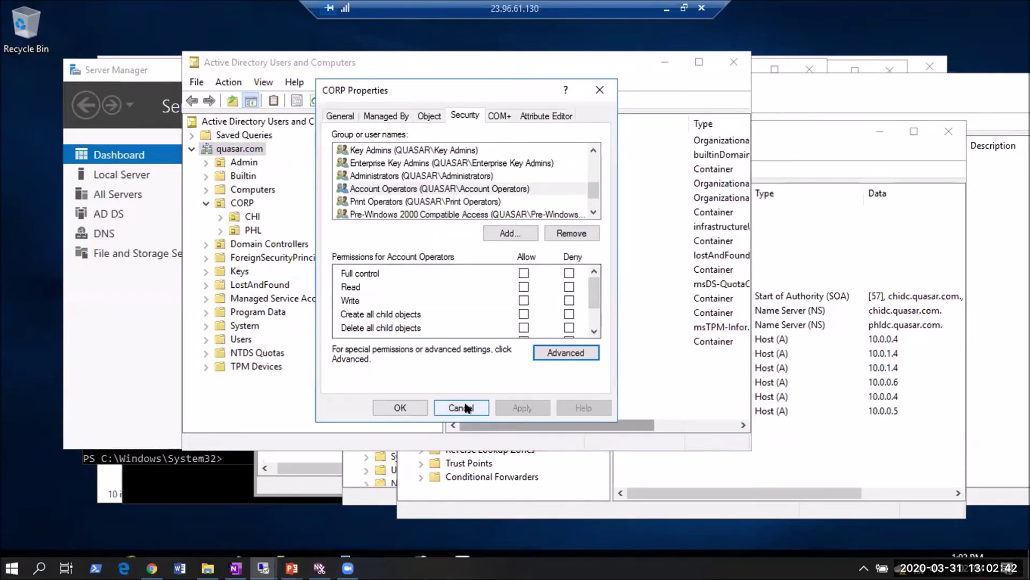
left_click(465, 408)
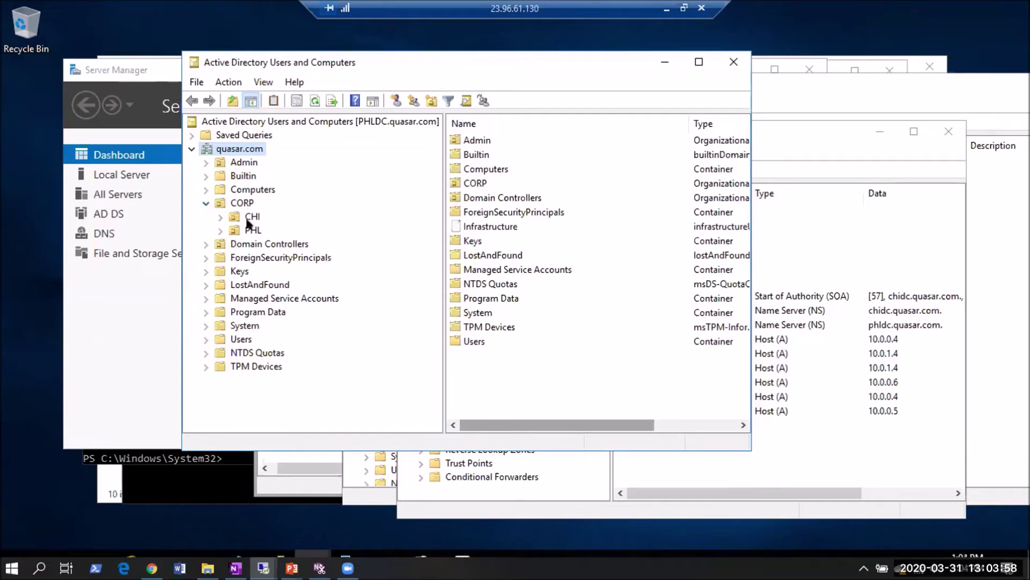
Compare the contents of the Users, Builtin and Admin containers under quasar.com, ending with the Builtin groups displayed.
left_click(242, 339)
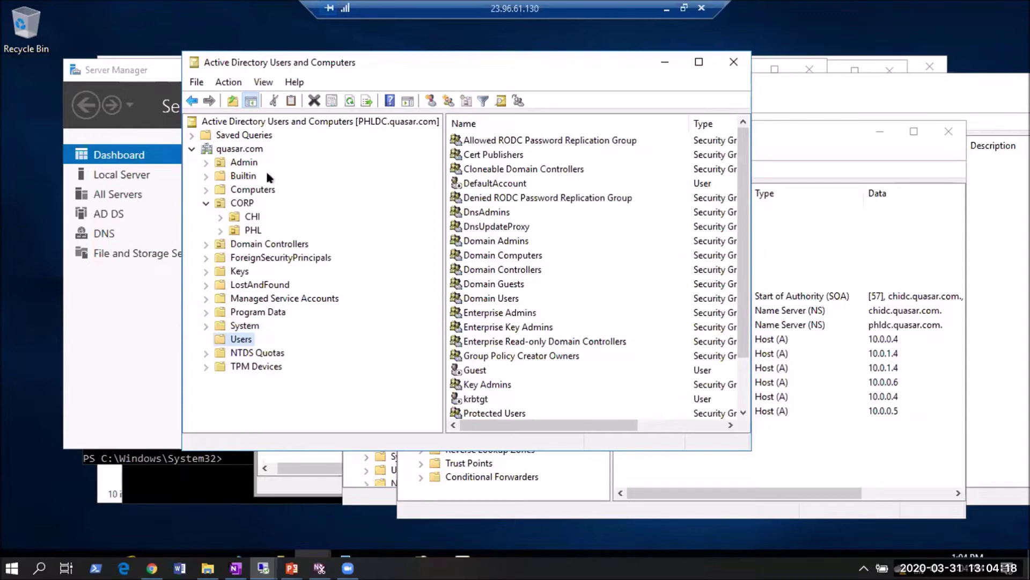
left_click(239, 177)
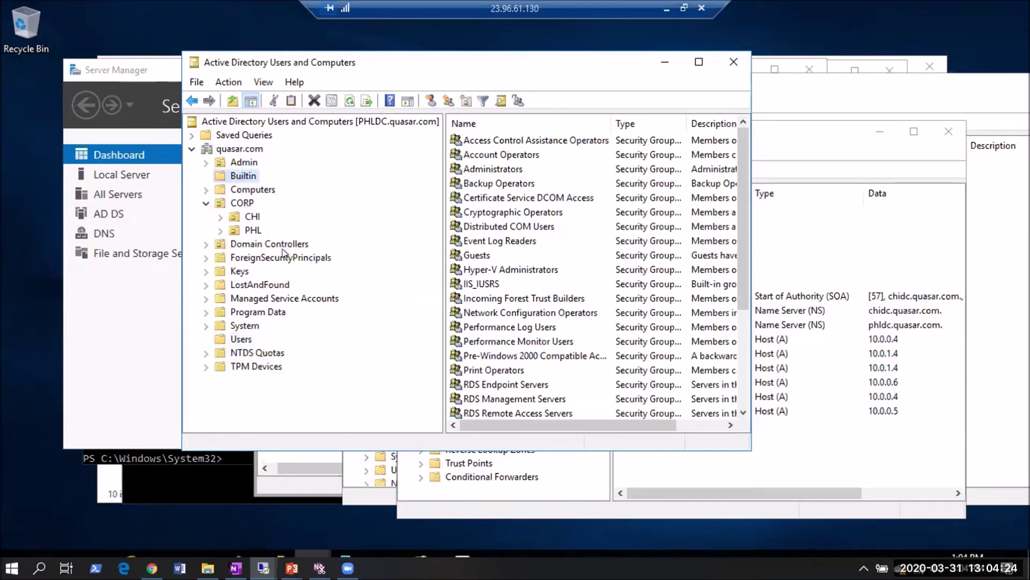
left_click(242, 342)
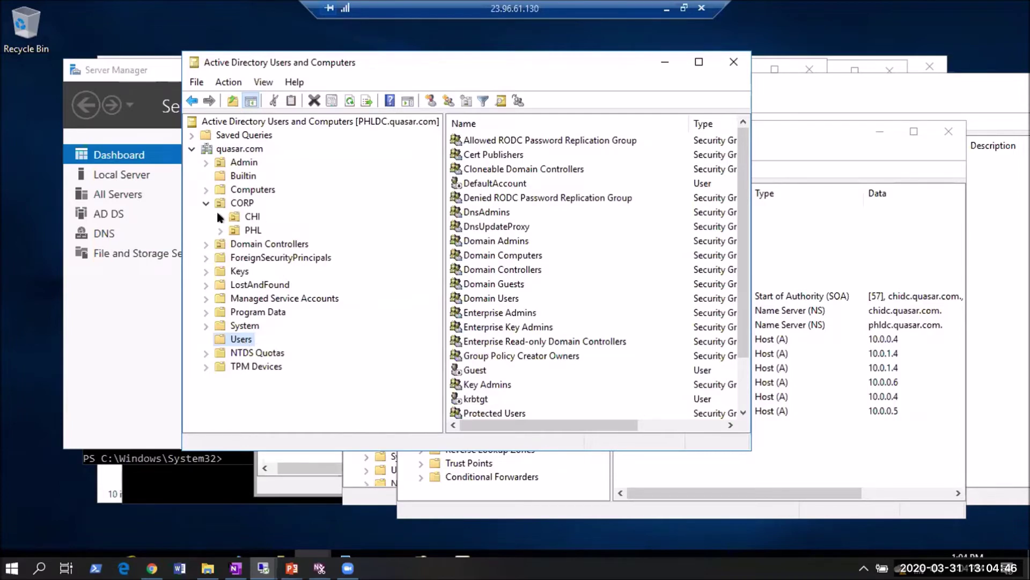
left_click(246, 163)
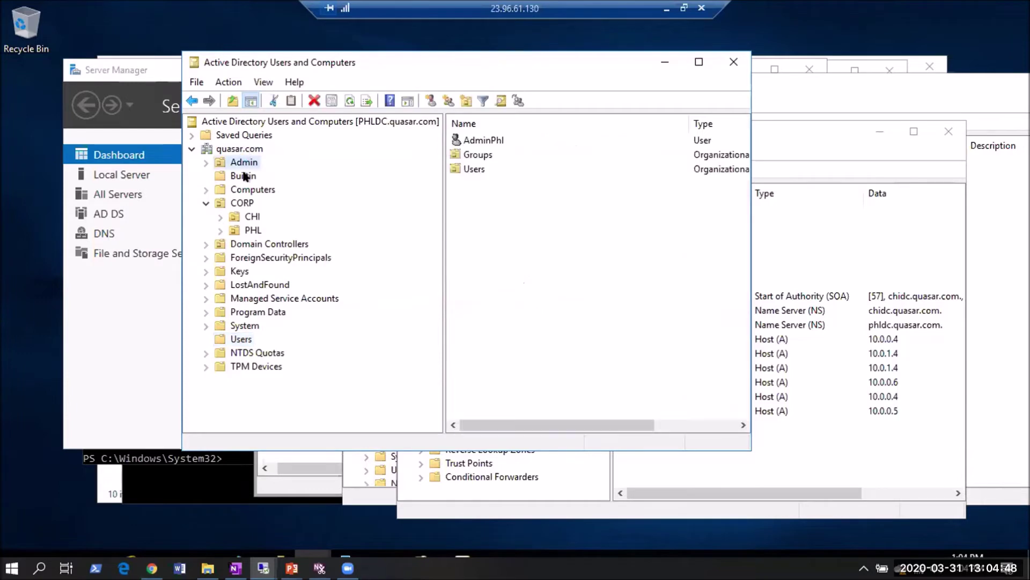
left_click(243, 175)
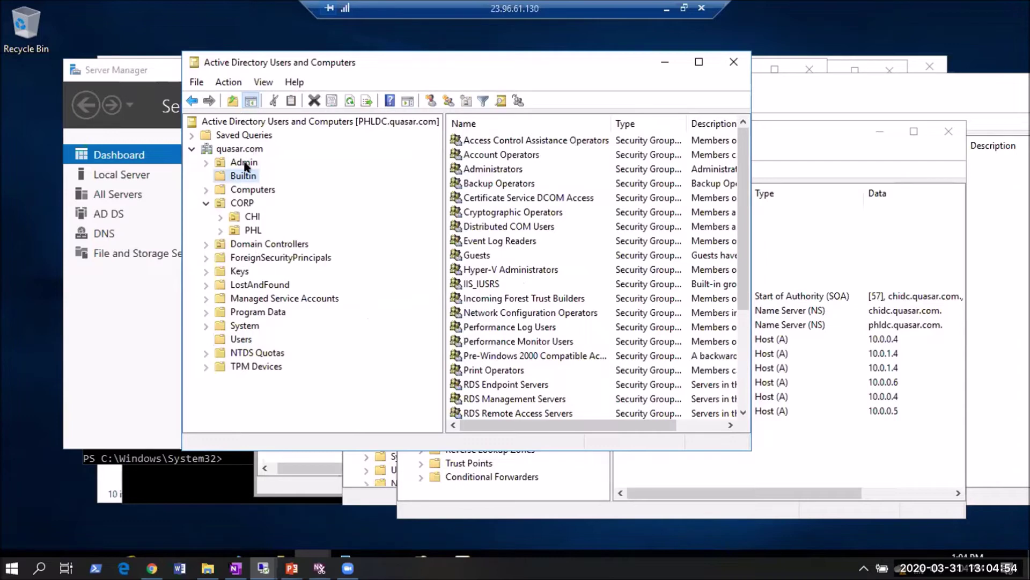
right_click(242, 189)
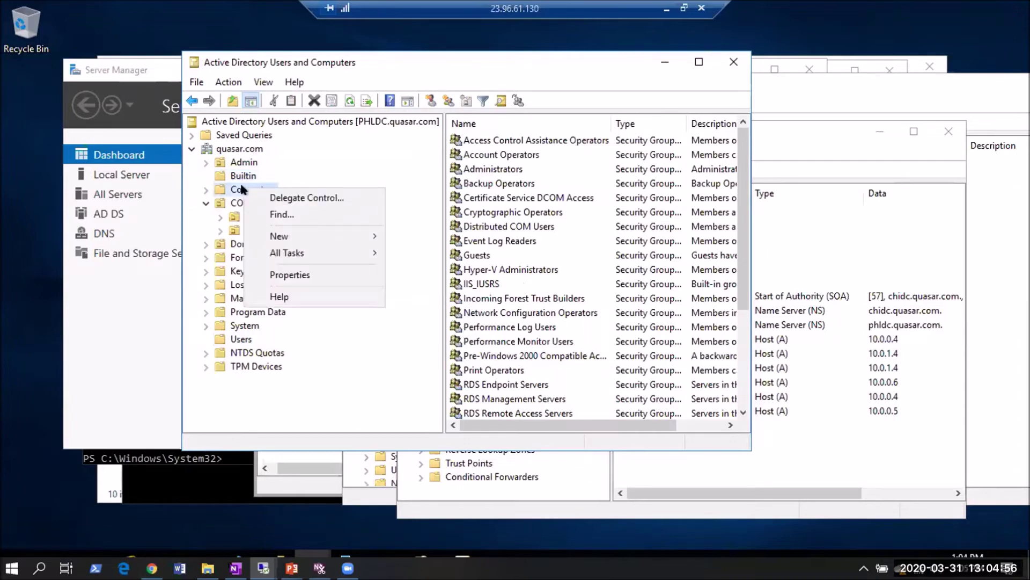
left_click(374, 144)
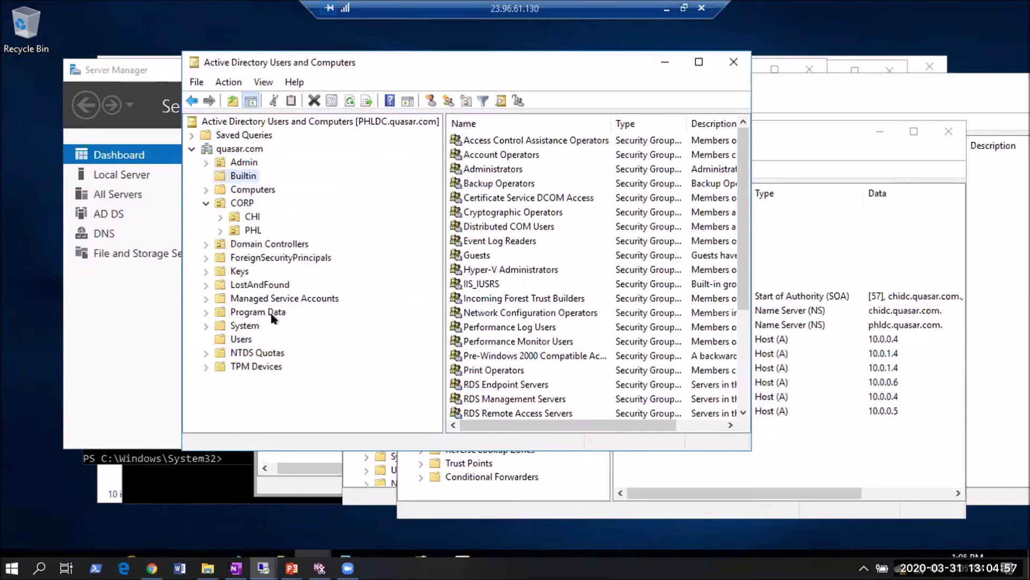
Check the Domain Admins permissions in the Domain Controllers organizational unit's security properties and close the dialog without changes.
left_click(257, 246)
right_click(257, 247)
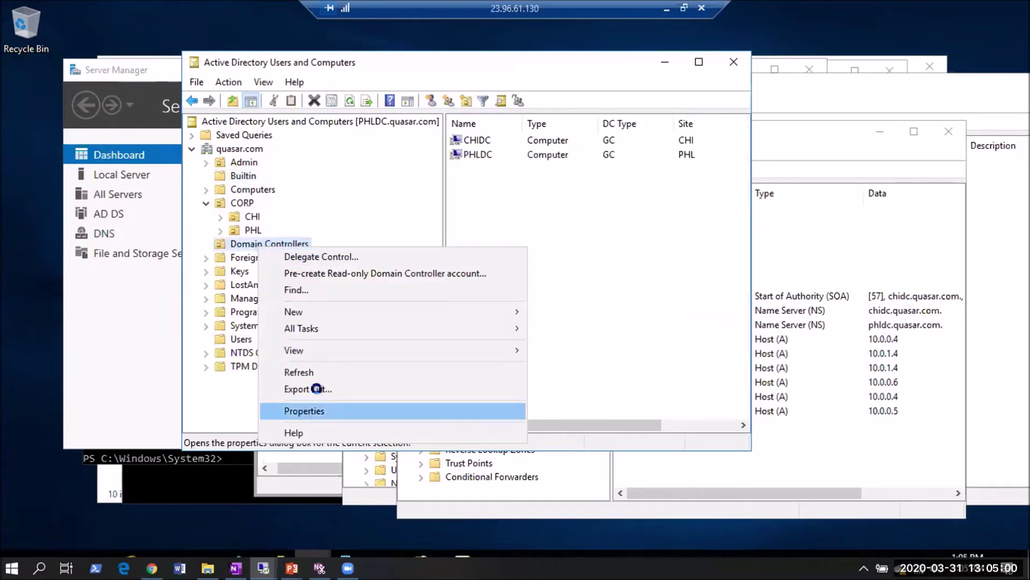
left_click(306, 412)
left_click(460, 114)
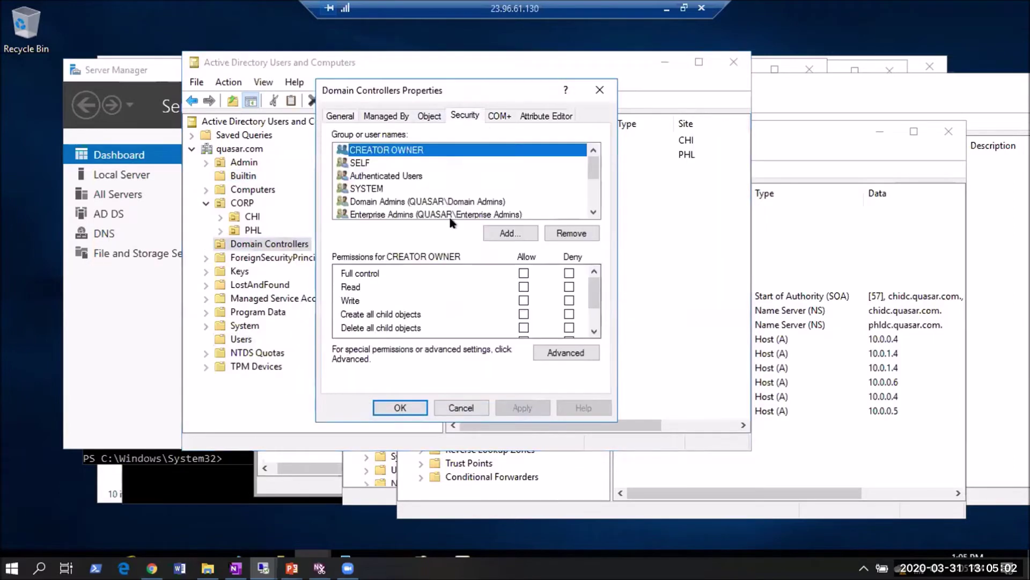
left_click(451, 201)
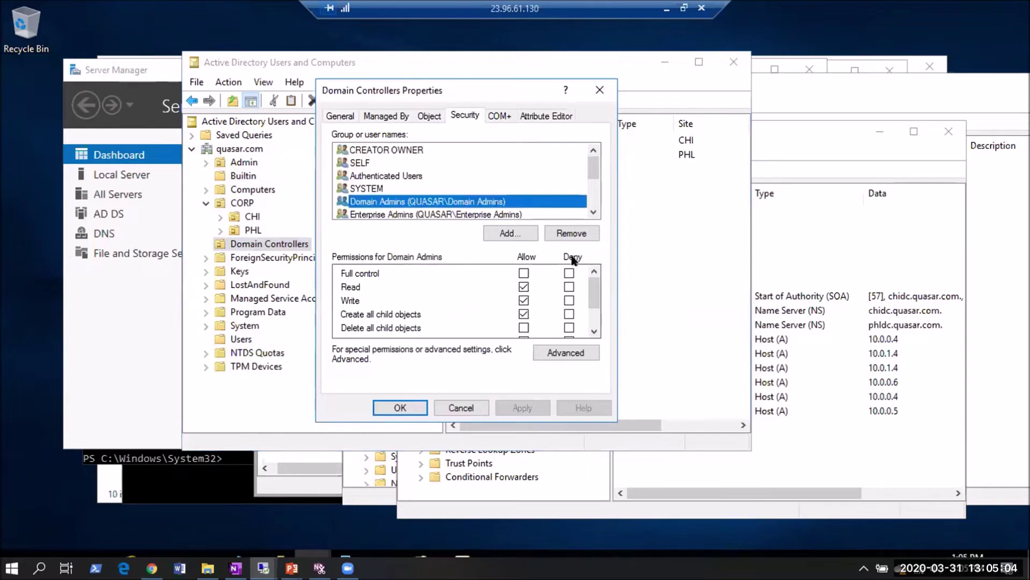
mouse_move(594, 290)
left_mouse_down()
mouse_move(595, 322)
mouse_move(596, 276)
left_mouse_up()
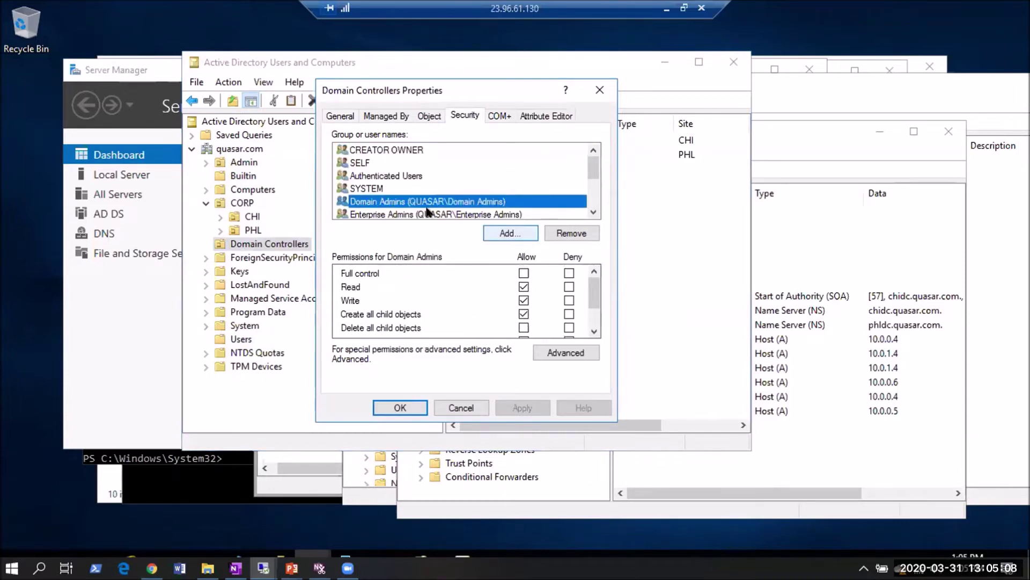
left_click(469, 408)
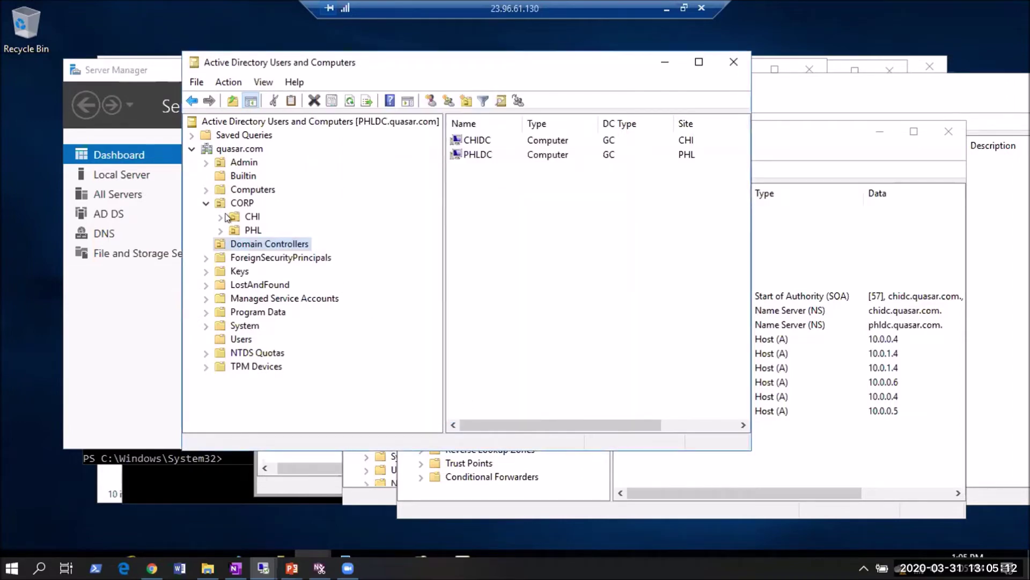
Review the Builtin groups and the Domain Controllers contents, and expand Program Data under quasar.com.
left_click(243, 175)
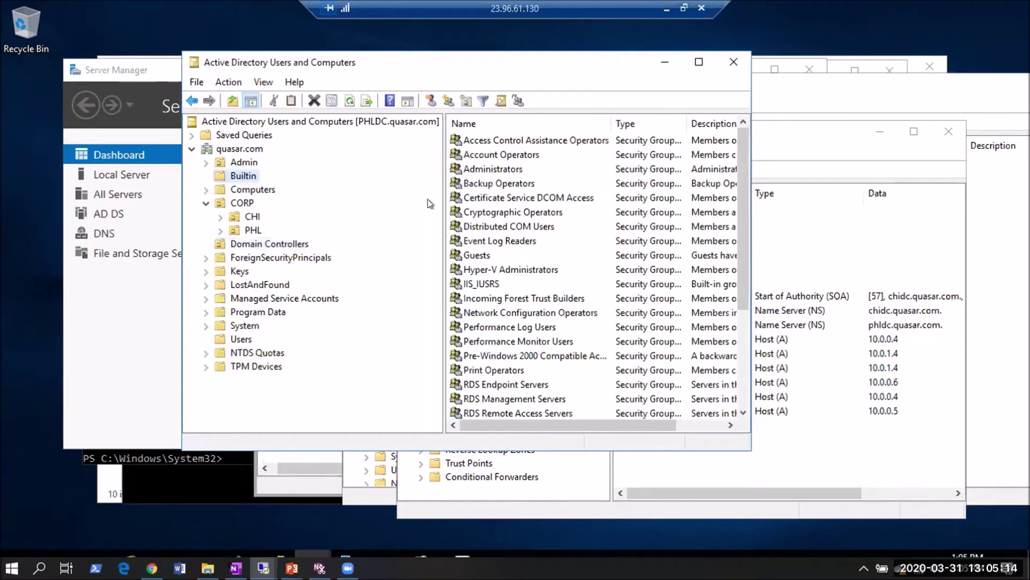
scroll(499, 389, "down", 1)
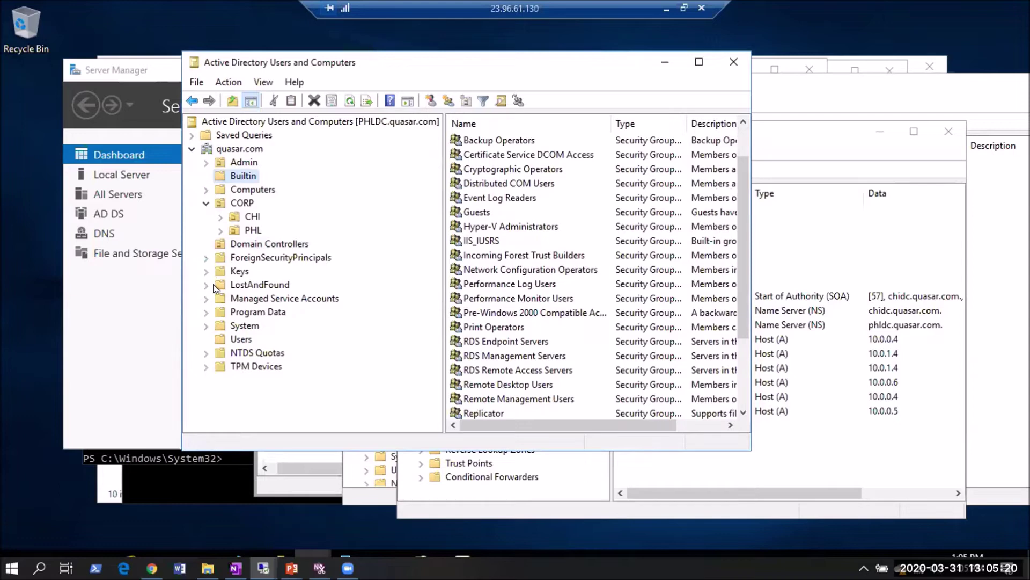
left_click(258, 246)
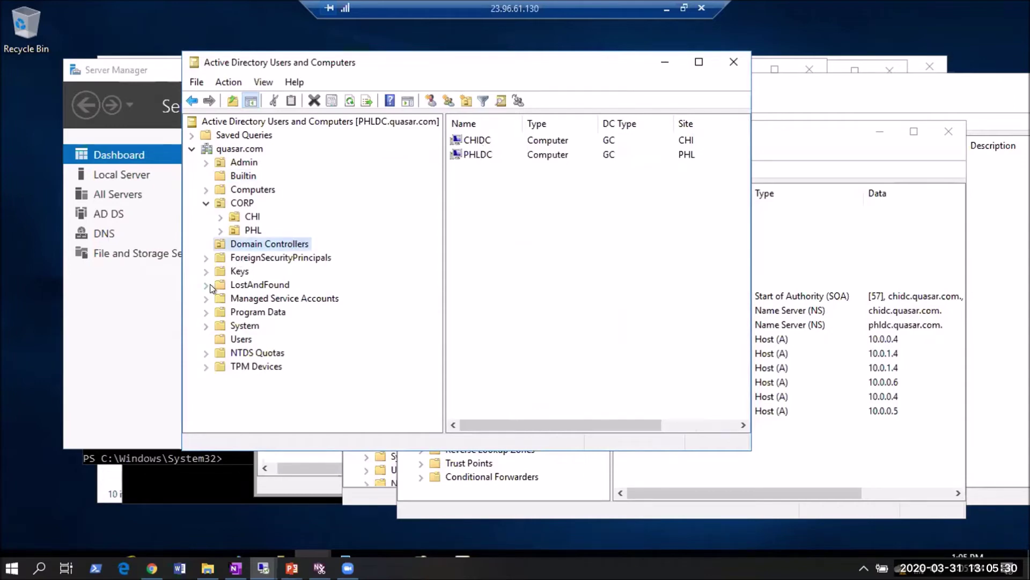
left_click(207, 310)
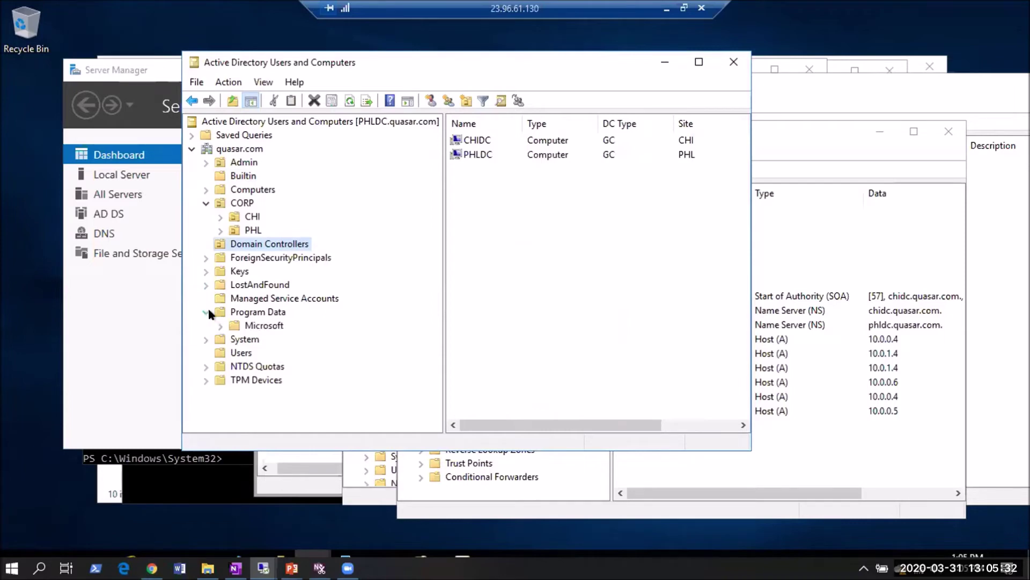
left_click(206, 338)
left_click(206, 339)
Expand the CHI and PHL organizational units under CORP and view the computers in CHI's Clients unit.
left_click(241, 203)
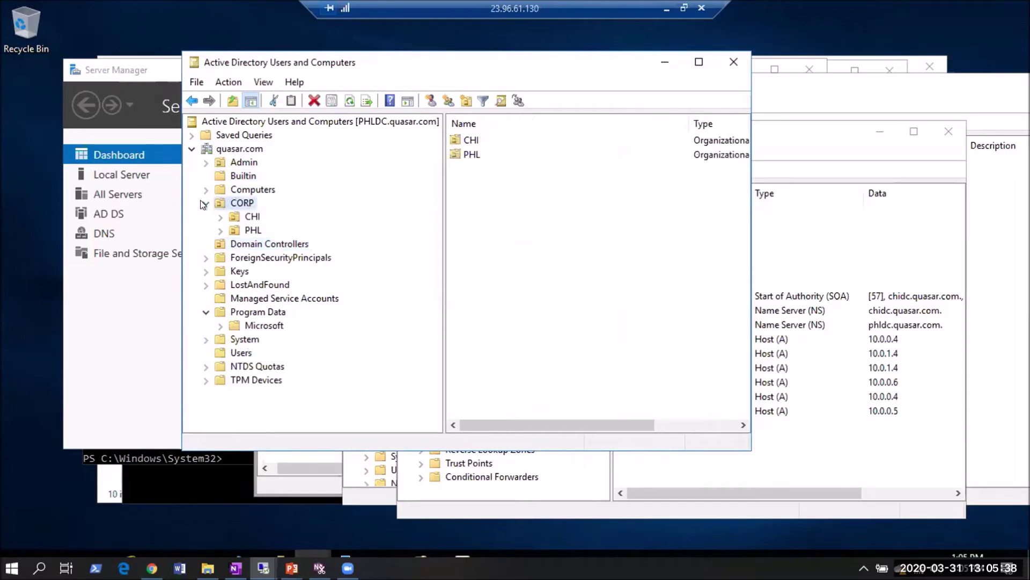
left_click(220, 217)
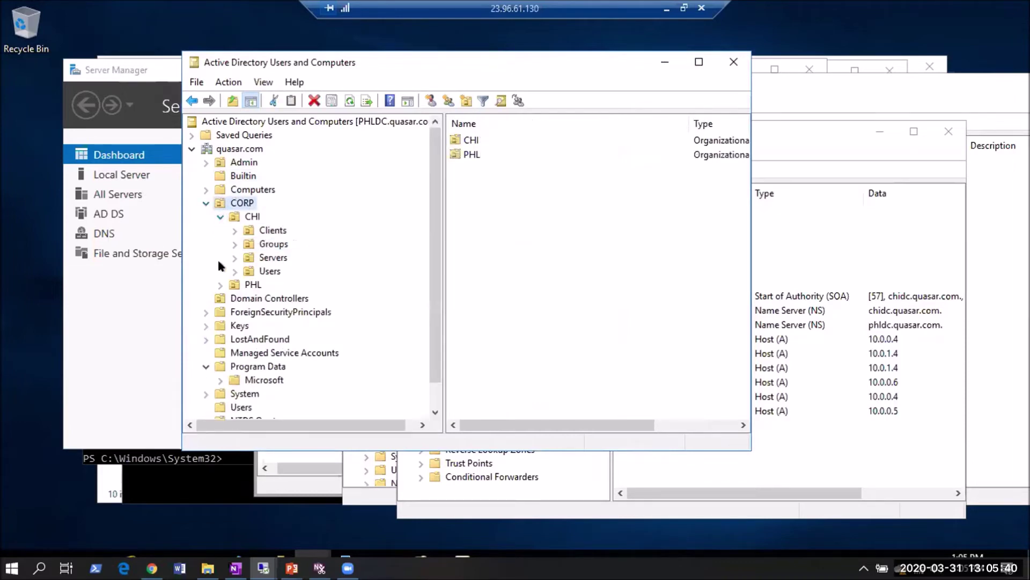
left_click(220, 285)
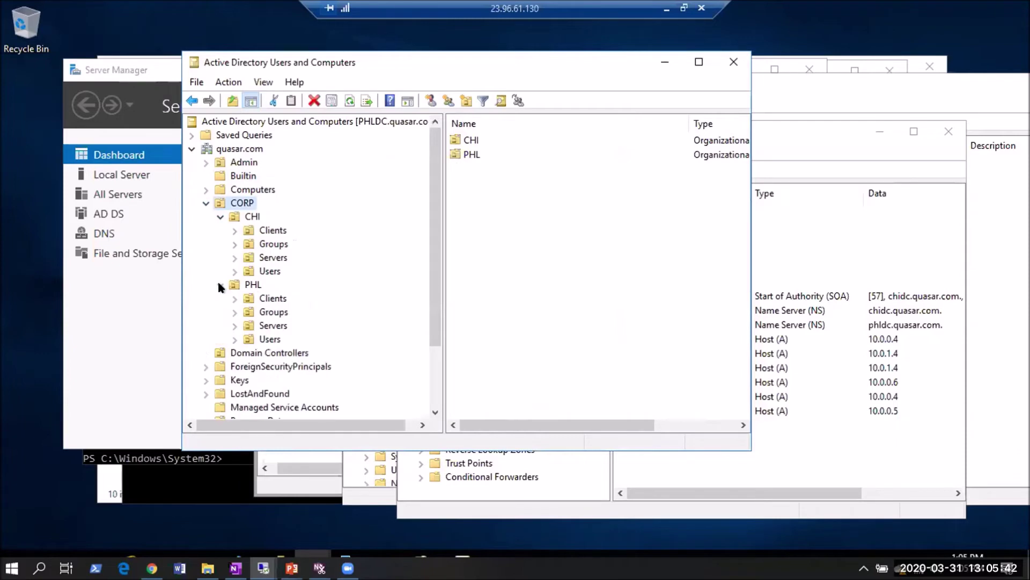
left_click(270, 229)
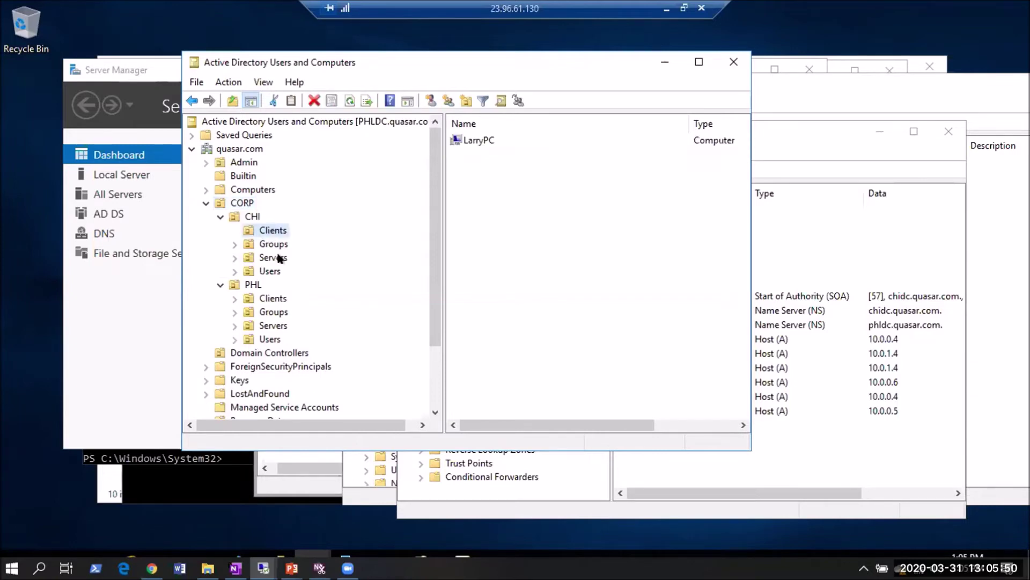
View the administrator accounts in the Admin organizational unit's Users unit and the delegated groups in its Groups unit.
left_click(244, 162)
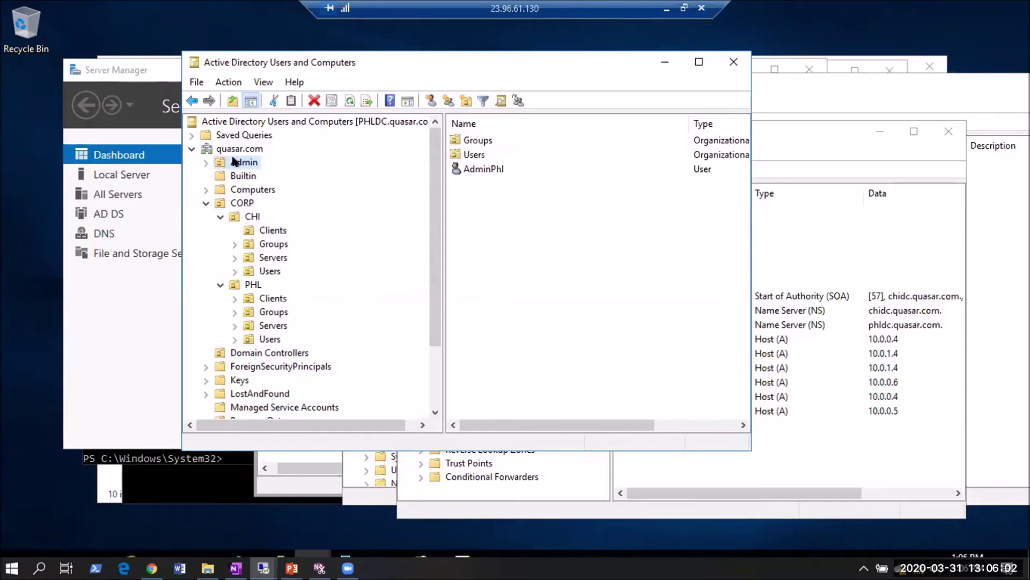
left_click(466, 155)
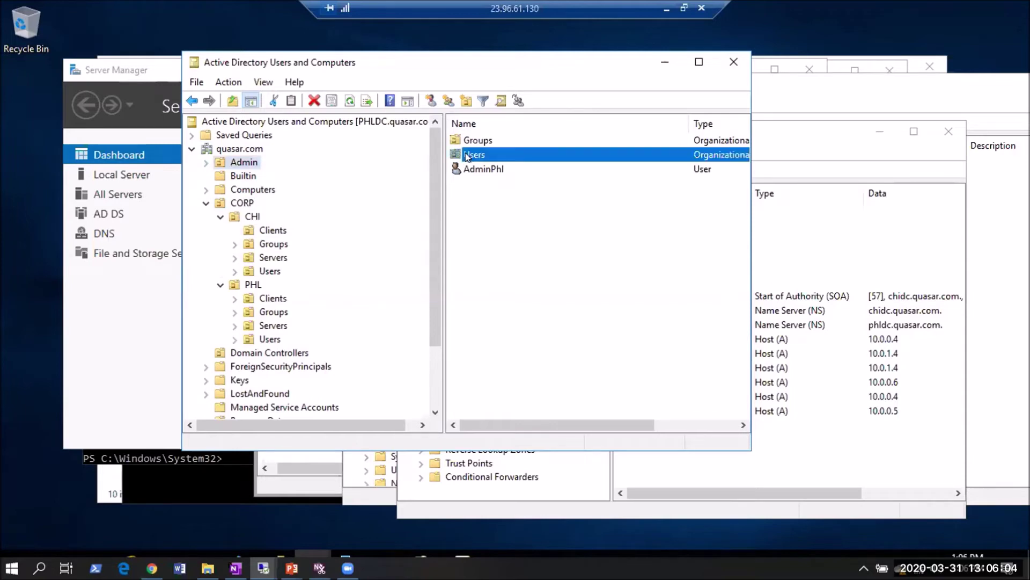
double_click(466, 155)
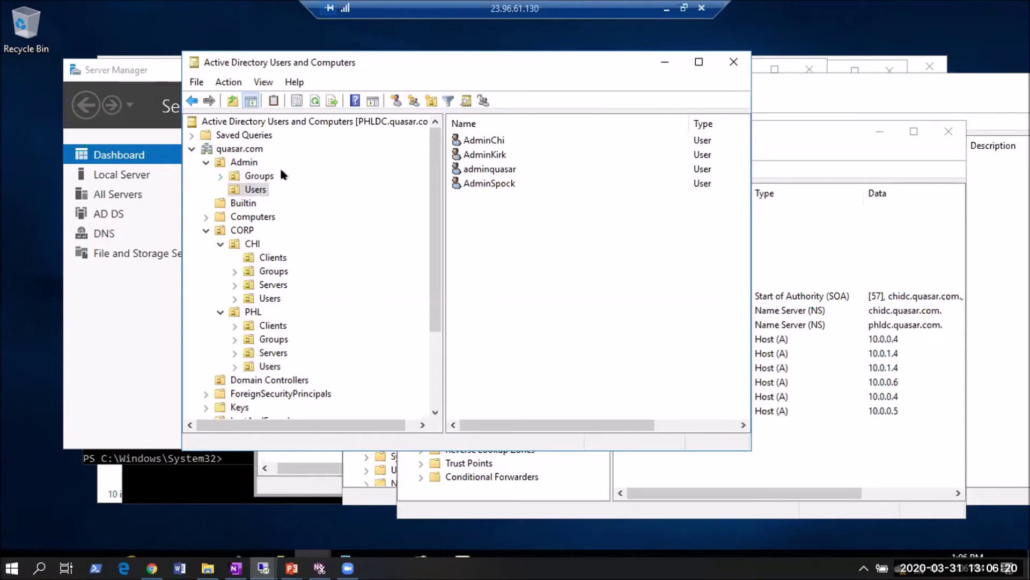
left_click(473, 155)
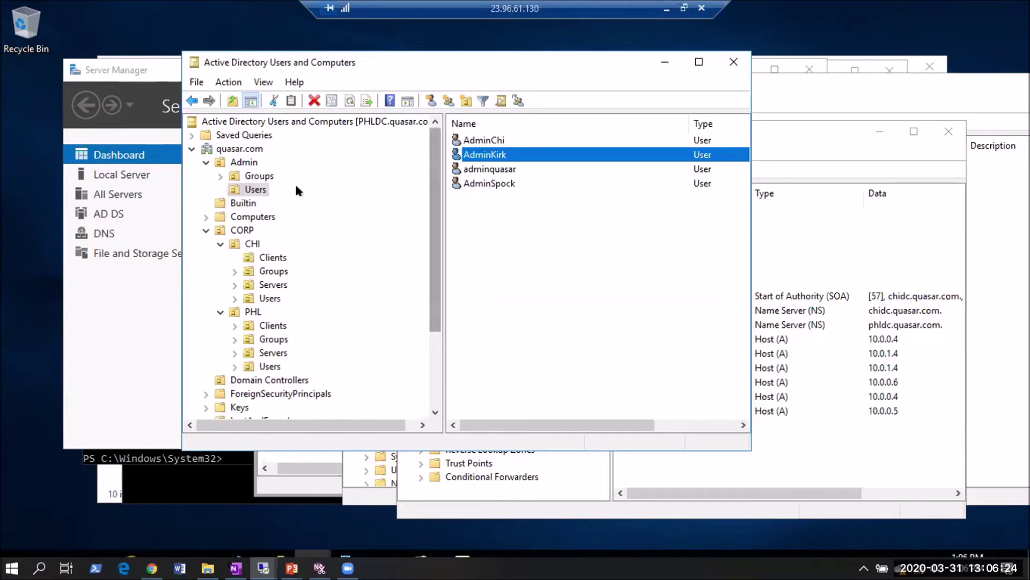
left_click(258, 176)
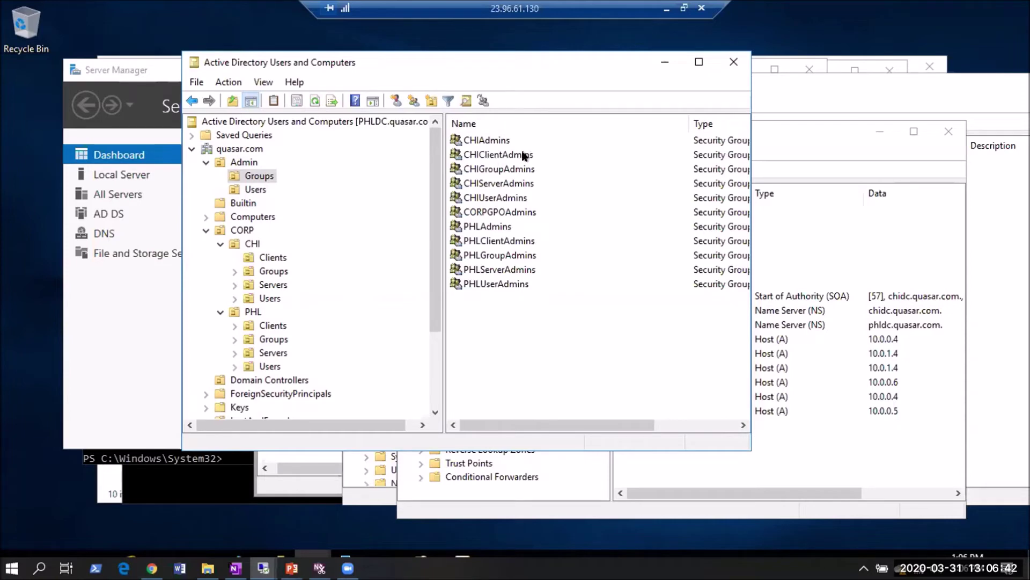
View CHI's Clients unit, and check the member list of CHIClientAdmins in Admin's Groups unit, closing it without changes.
left_click(250, 244)
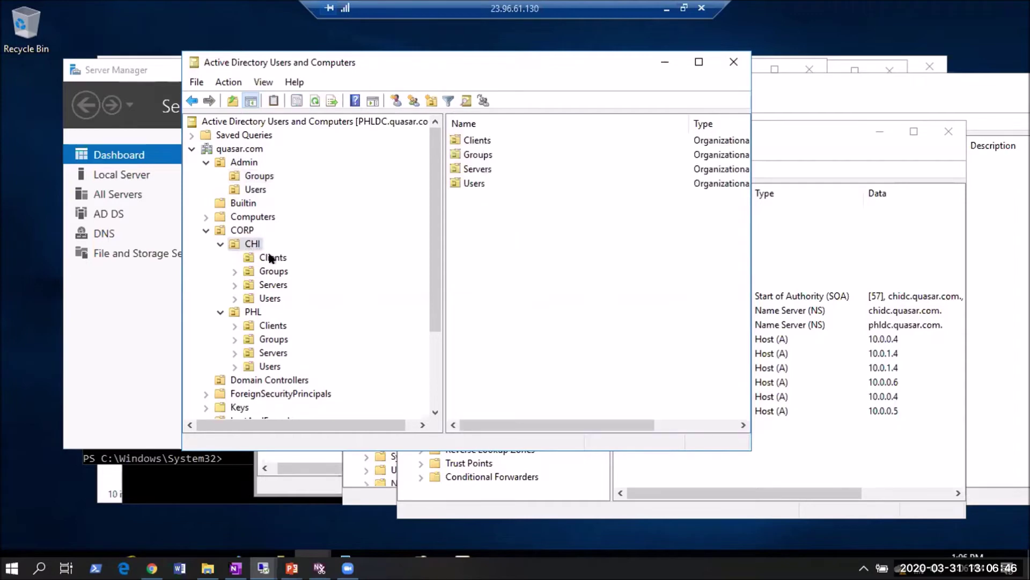
left_click(271, 258)
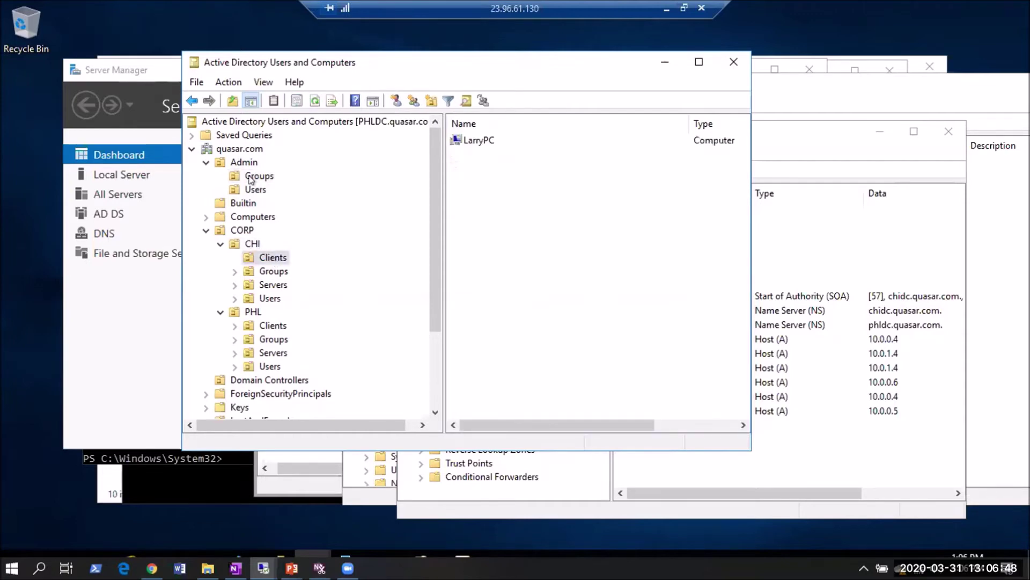
left_click(255, 176)
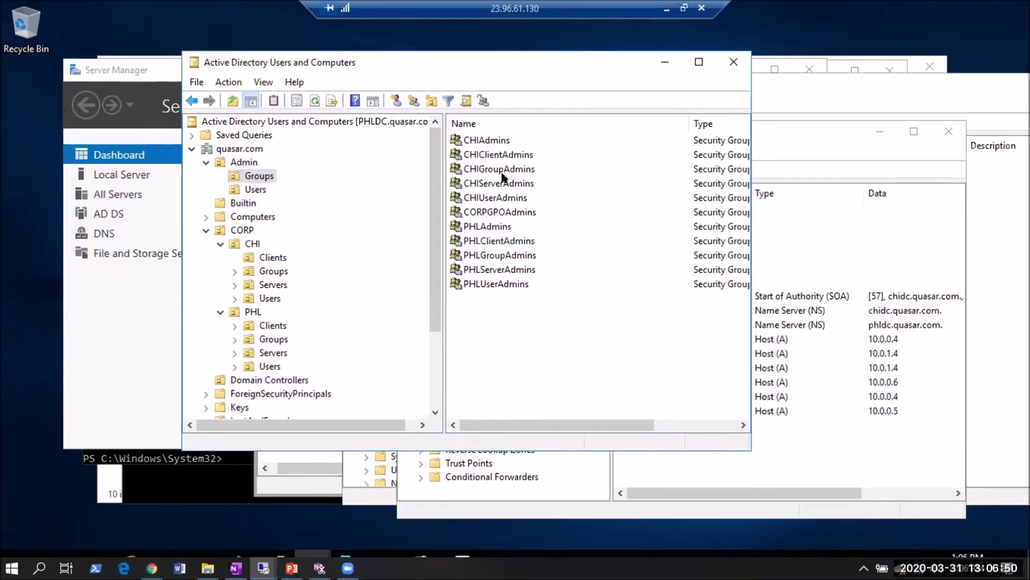
left_click(514, 157)
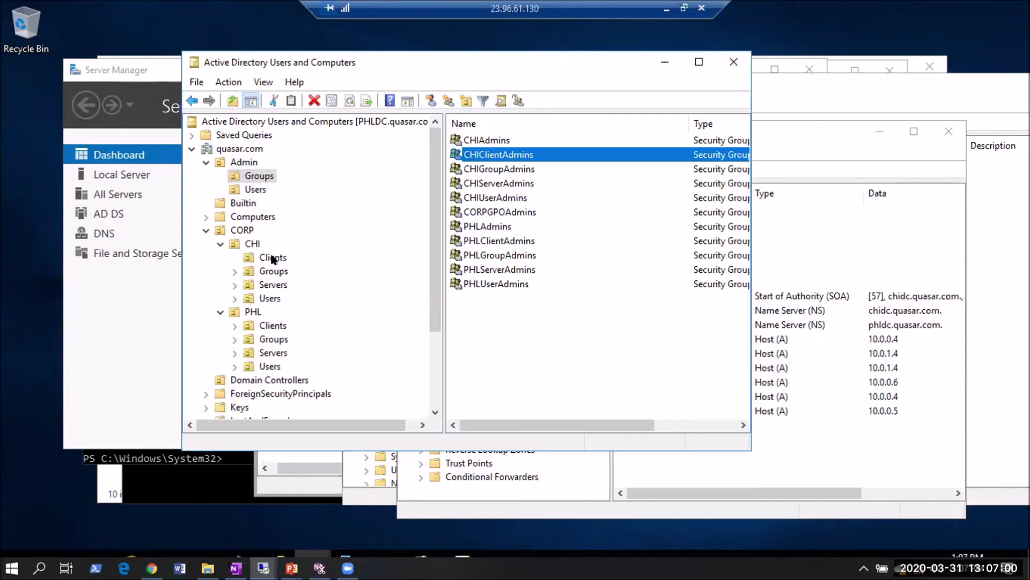
double_click(528, 157)
left_click(419, 128)
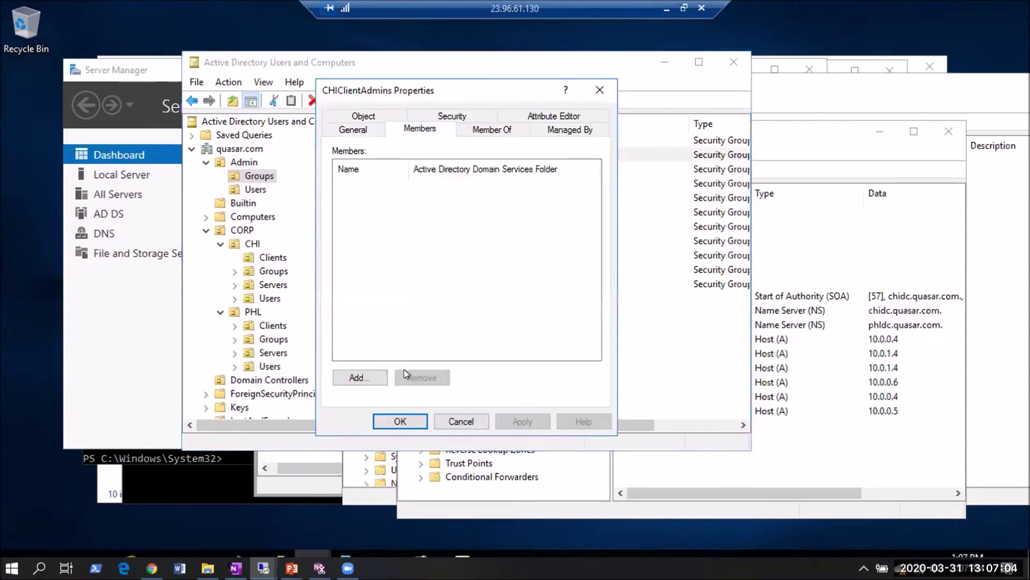
left_click(461, 421)
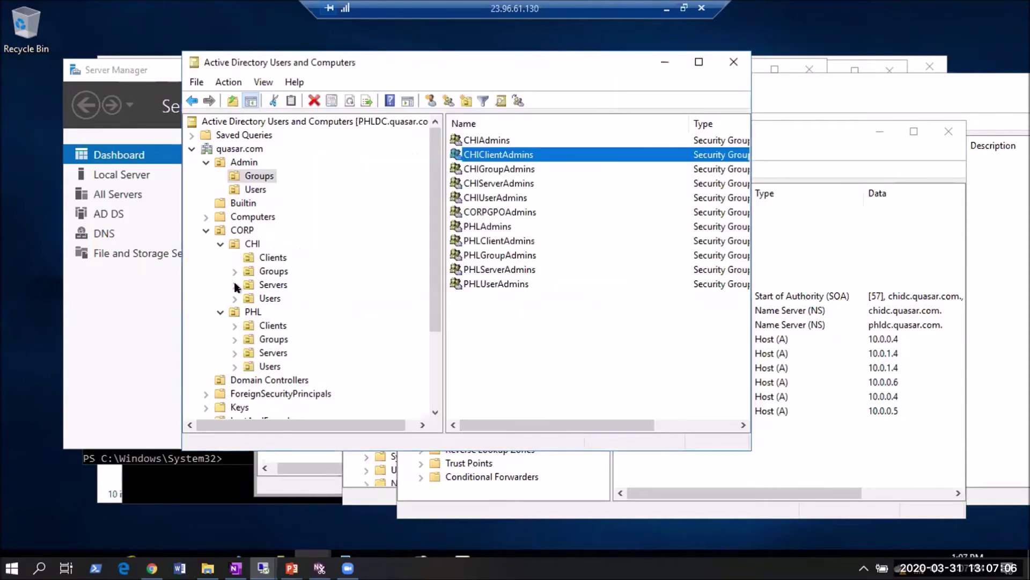
Open the advanced security settings of CHI's Clients organizational unit, select a CHIClientAdmins entry and sort the permission entries by principal.
right_click(260, 259)
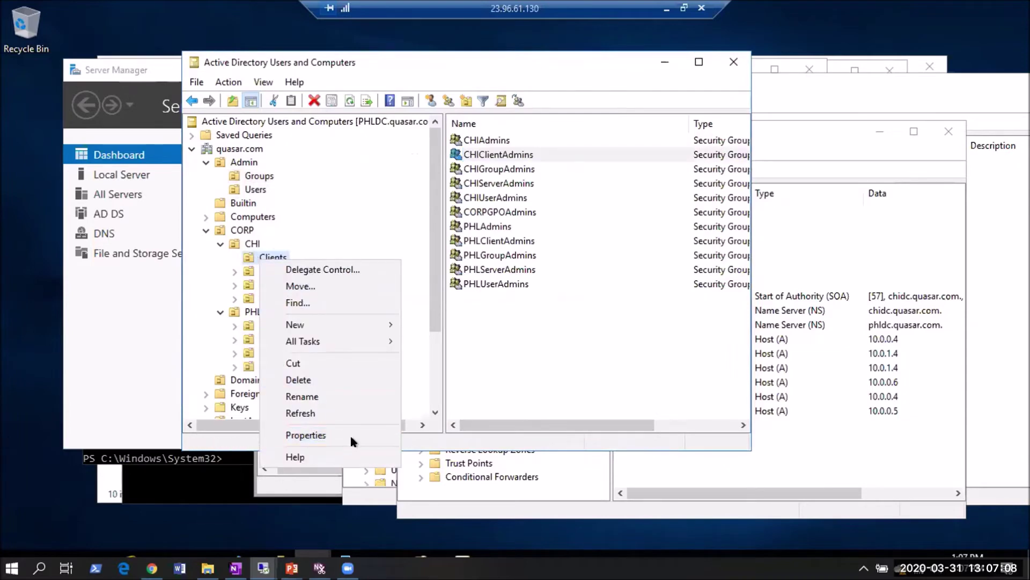
left_click(322, 432)
left_click(464, 116)
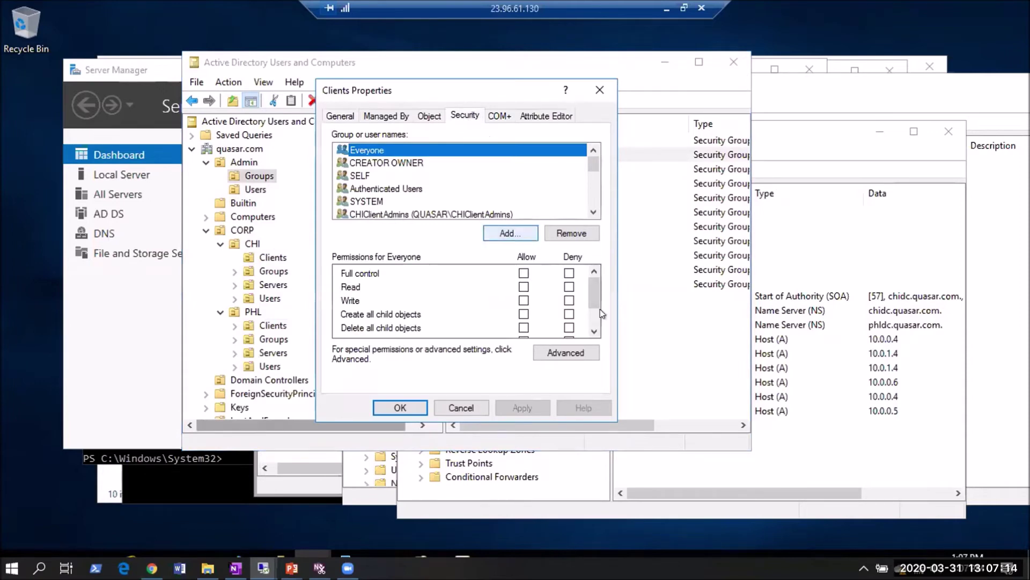
left_click(573, 354)
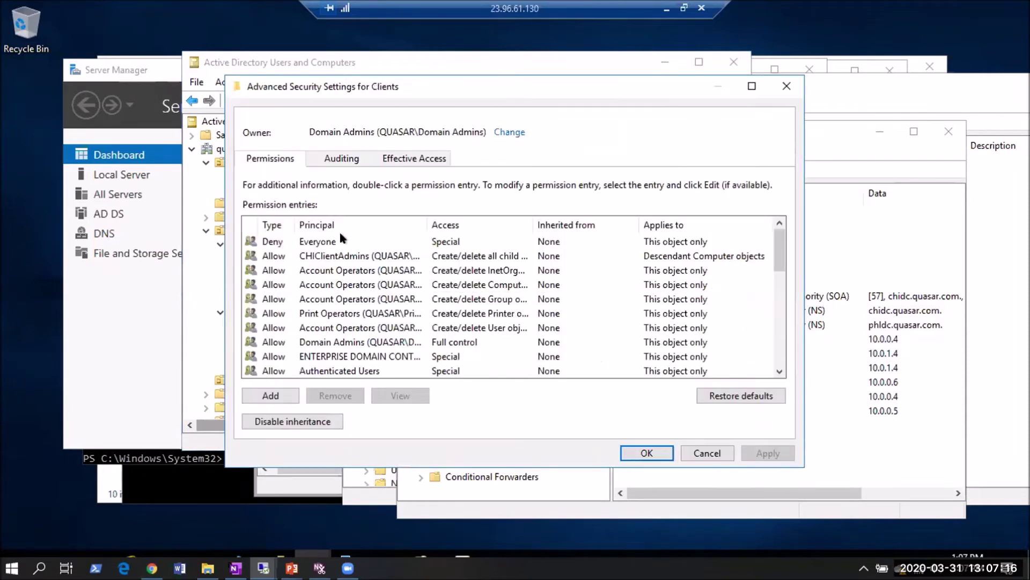
left_click(345, 258)
left_click(367, 223)
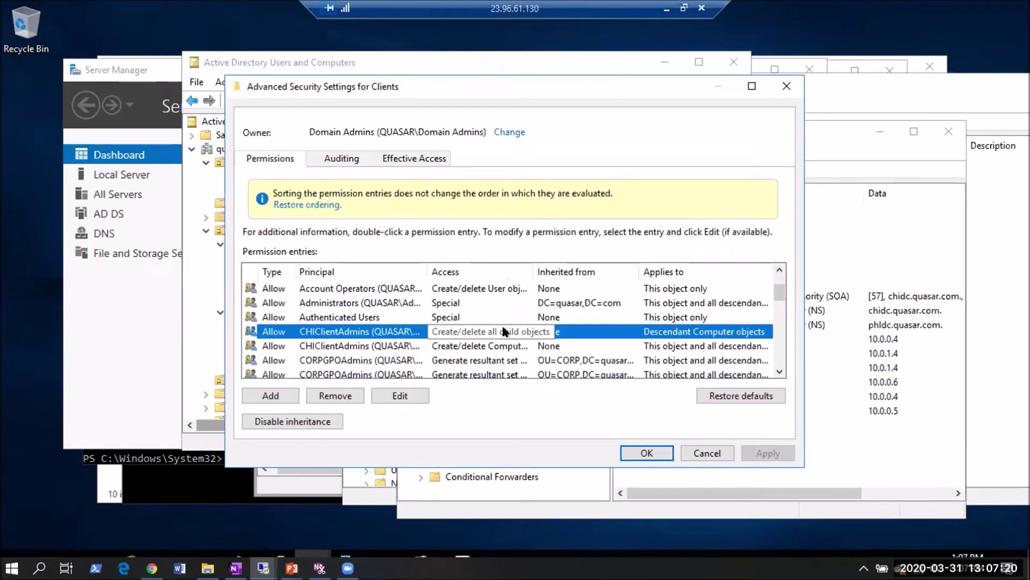
Widen the Access column, examine both CHIClientAdmins permission entries for the Clients unit, and close the security settings and properties without changes.
left_click_drag(533, 271, 594, 271)
left_click(499, 346)
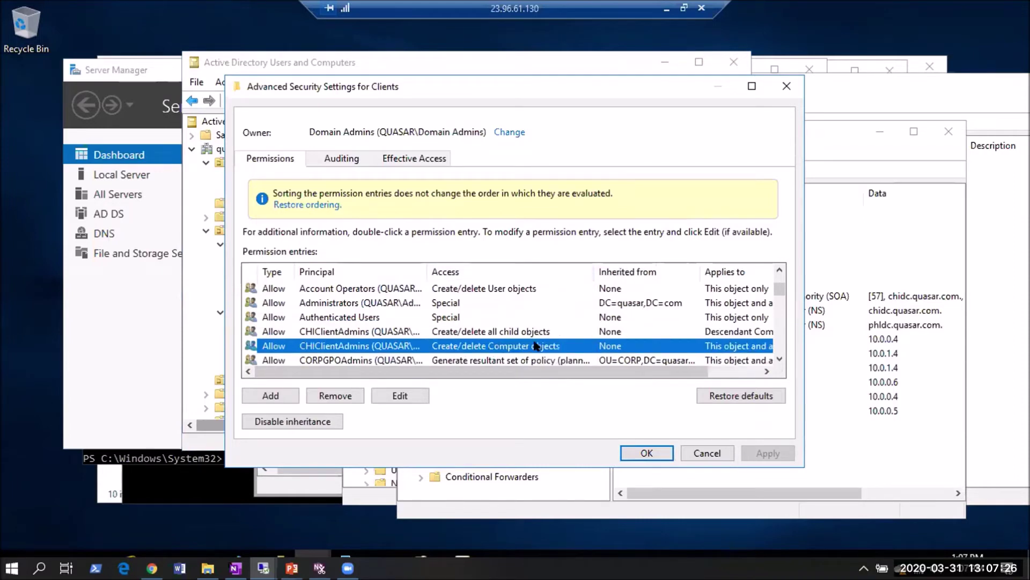
left_click_drag(636, 370, 743, 351)
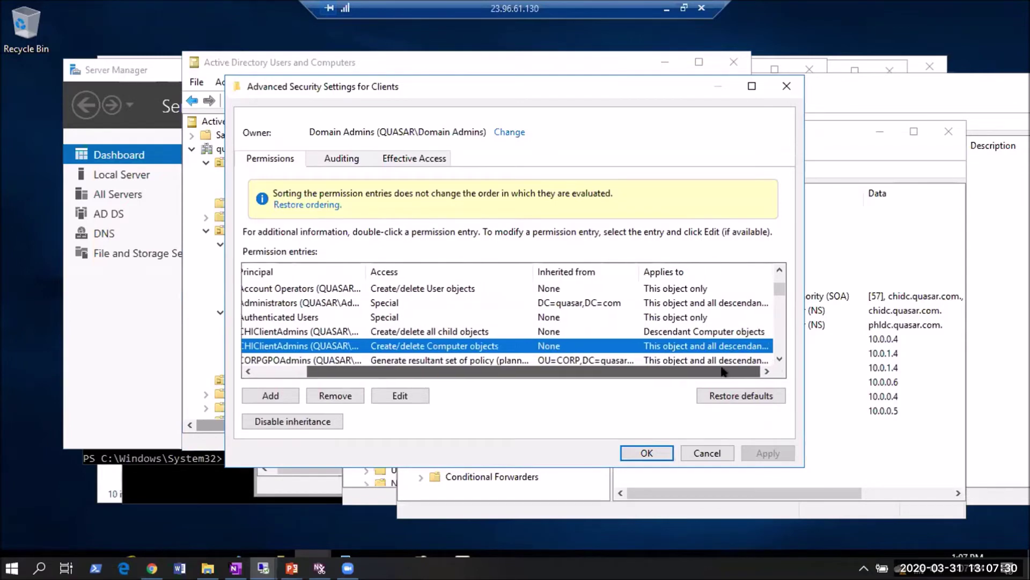
left_click_drag(724, 372, 610, 386)
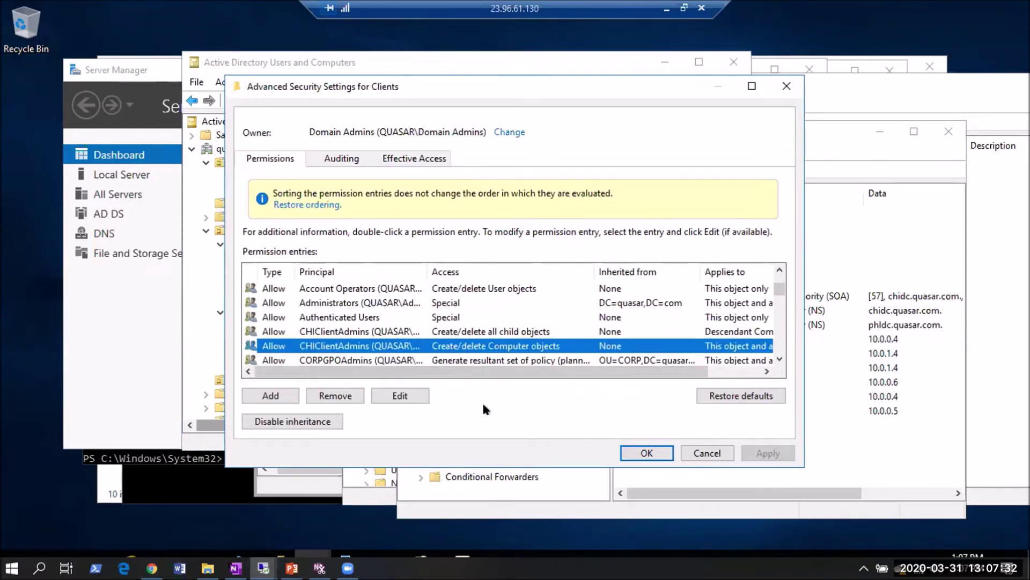
left_click(708, 453)
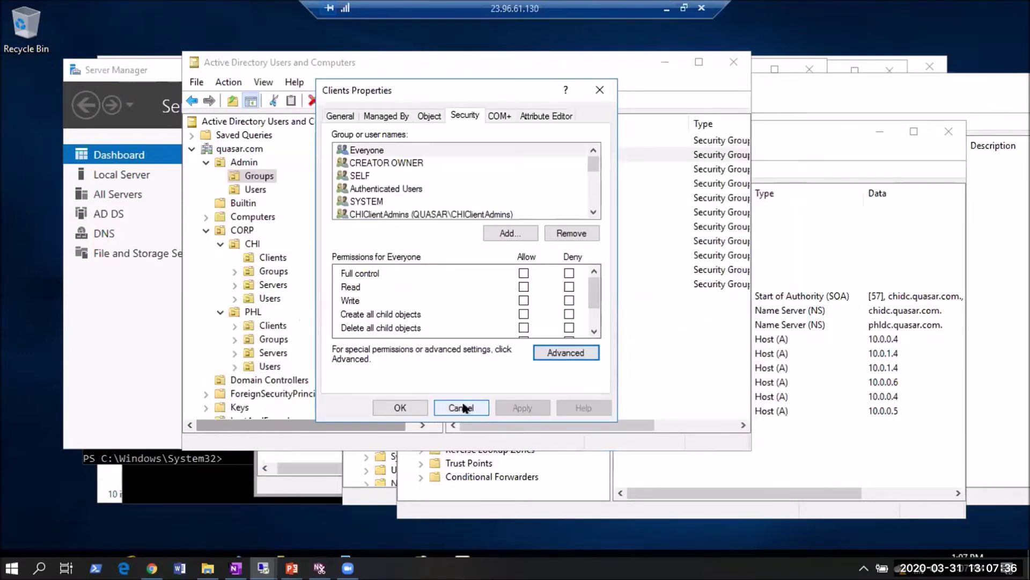
left_click(462, 408)
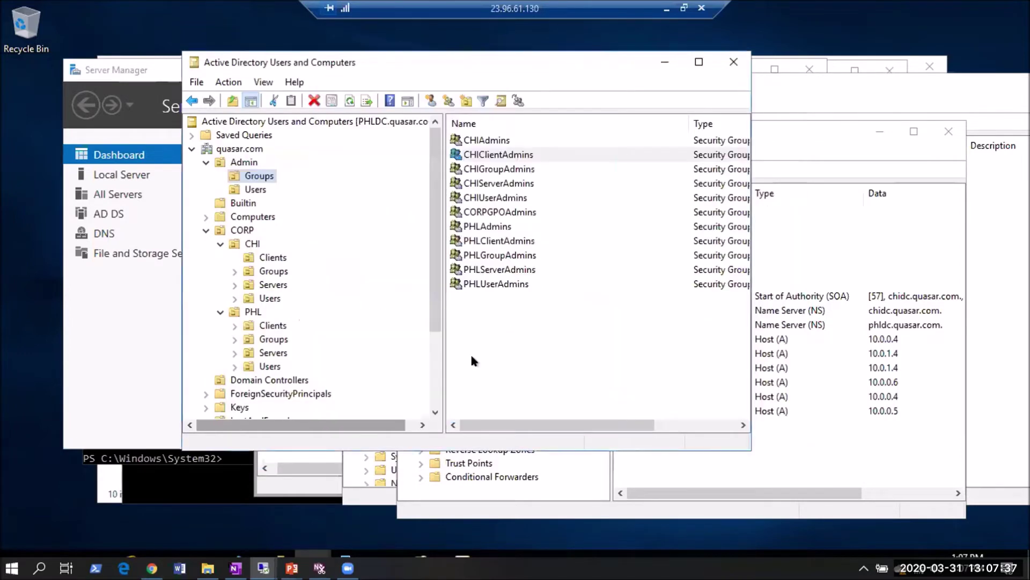
View CHI's Clients unit, and point out CHIGroupAdmins, CHIServerAdmins and CHIUserAdmins in Admin's Groups unit.
left_click(271, 258)
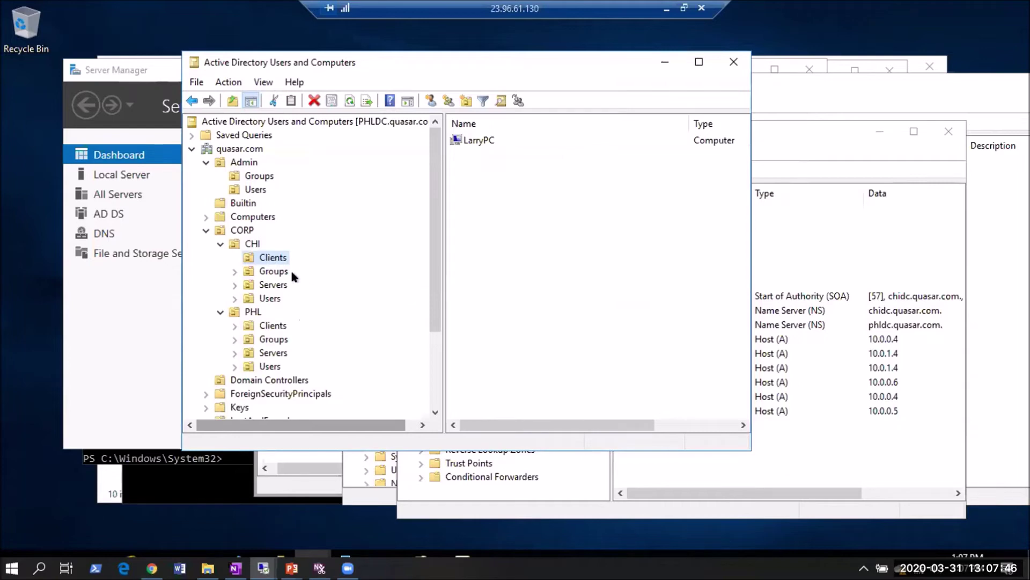
left_click(259, 177)
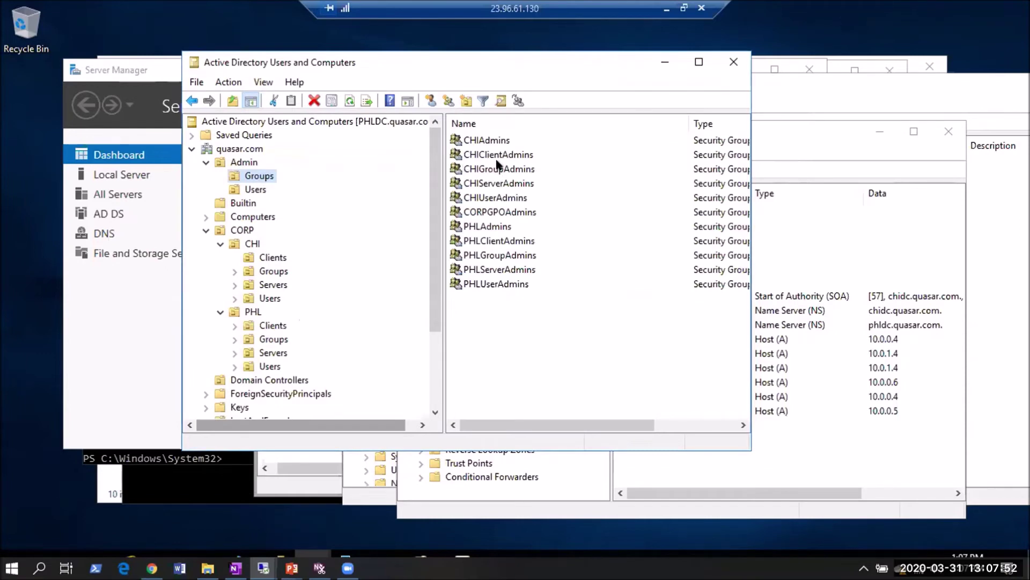
left_click(499, 168)
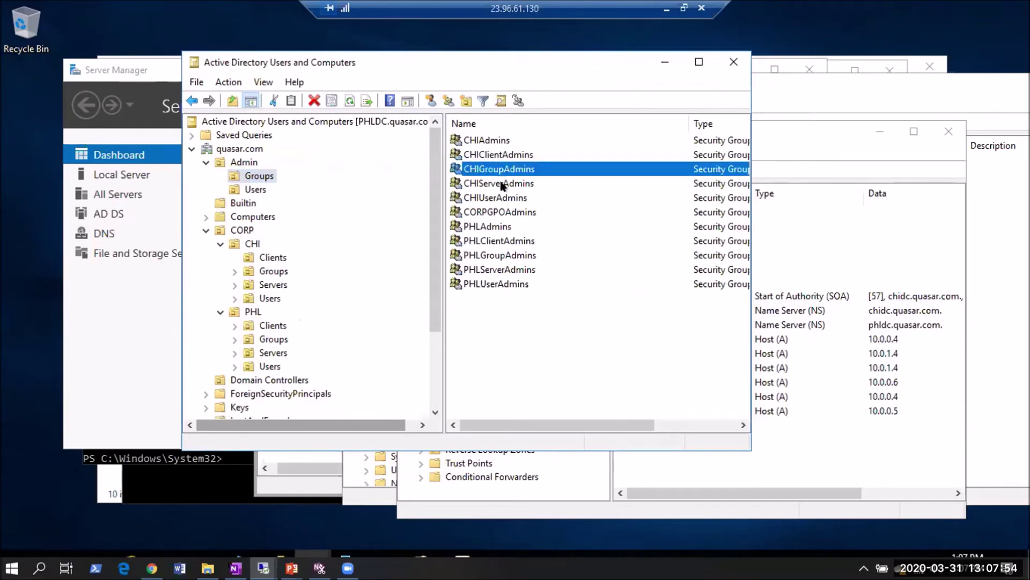
left_click(503, 183)
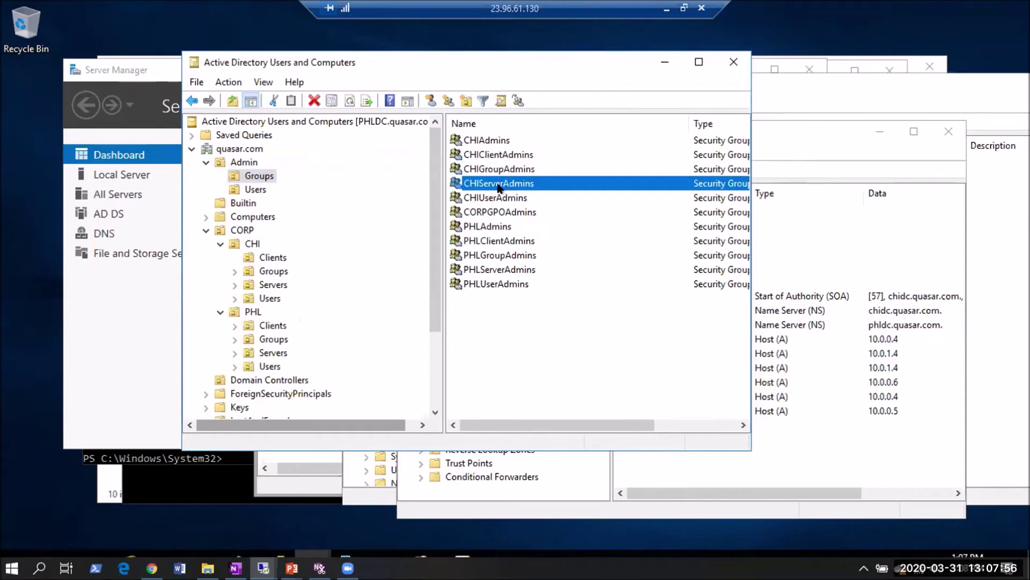
left_click(499, 198)
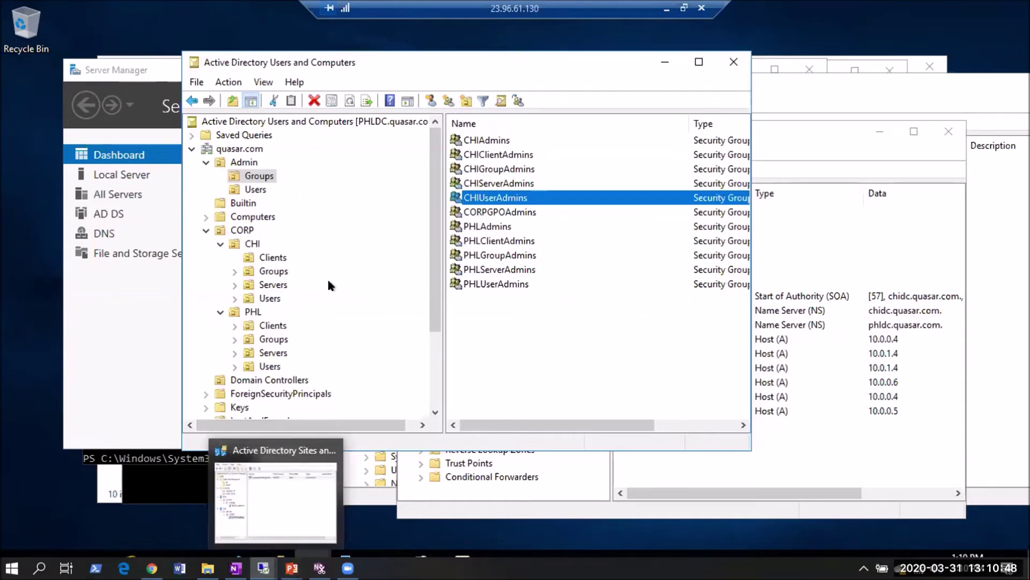
Look over the remaining containers of quasar.com and switch to the AD – Building Blocks slide on domain controllers in PowerPoint.
scroll(328, 266, "down", 2)
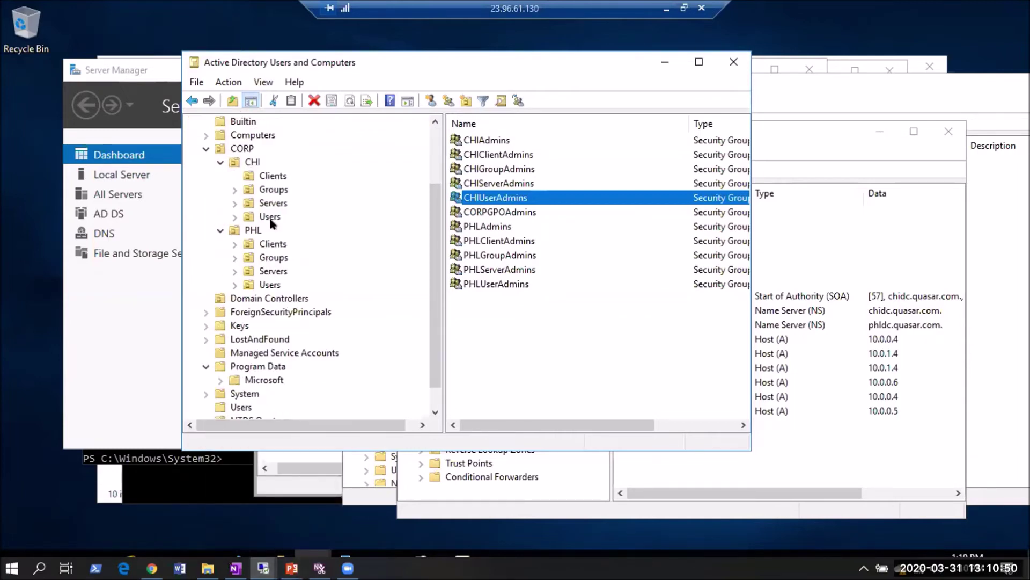
scroll(271, 223, "down", 1)
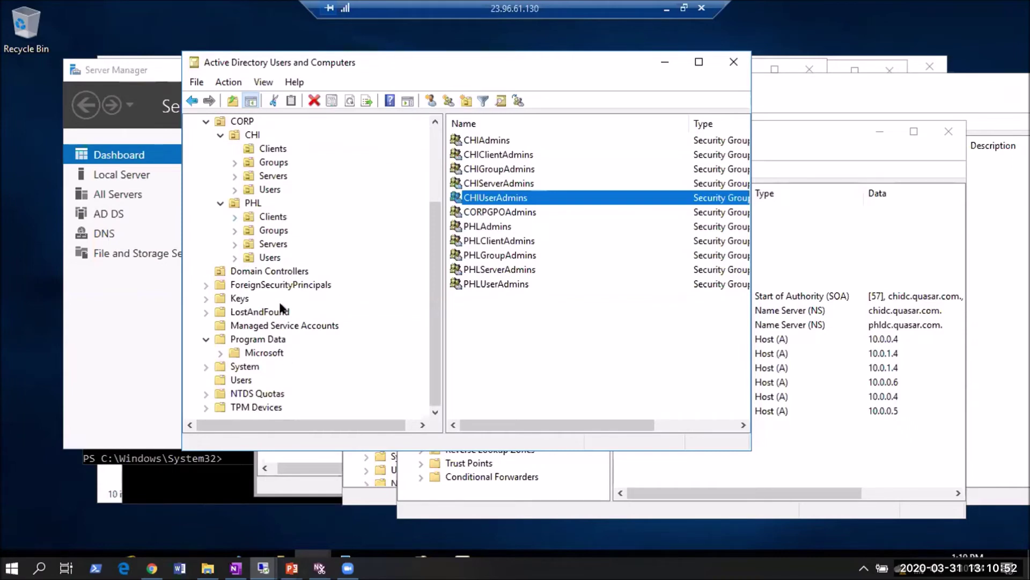
mouse_move(263, 568)
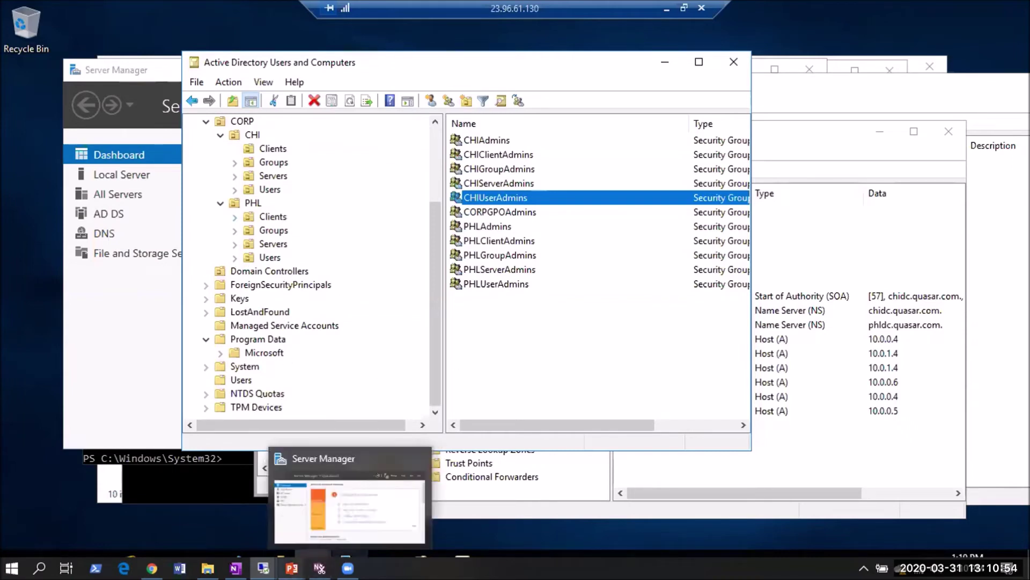
left_click(370, 507)
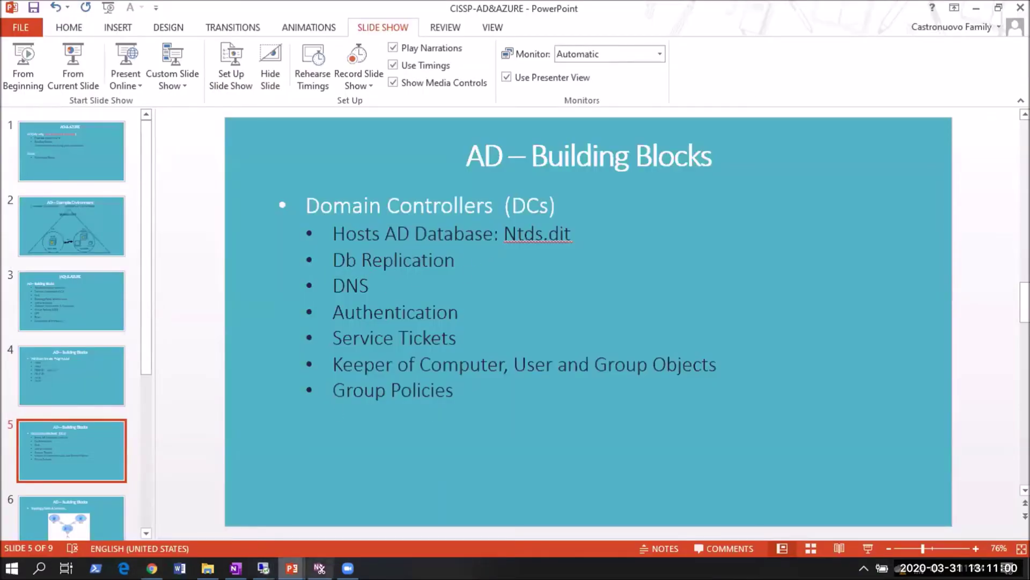
Switch back to the PHLDC remote session and bring DNS Manager to the front.
mouse_move(265, 569)
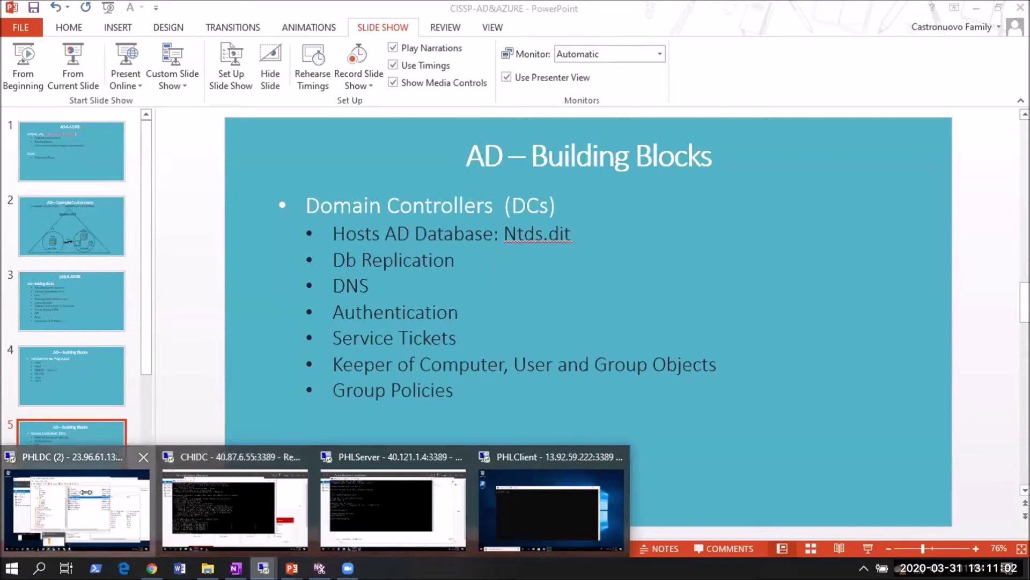
left_click(84, 515)
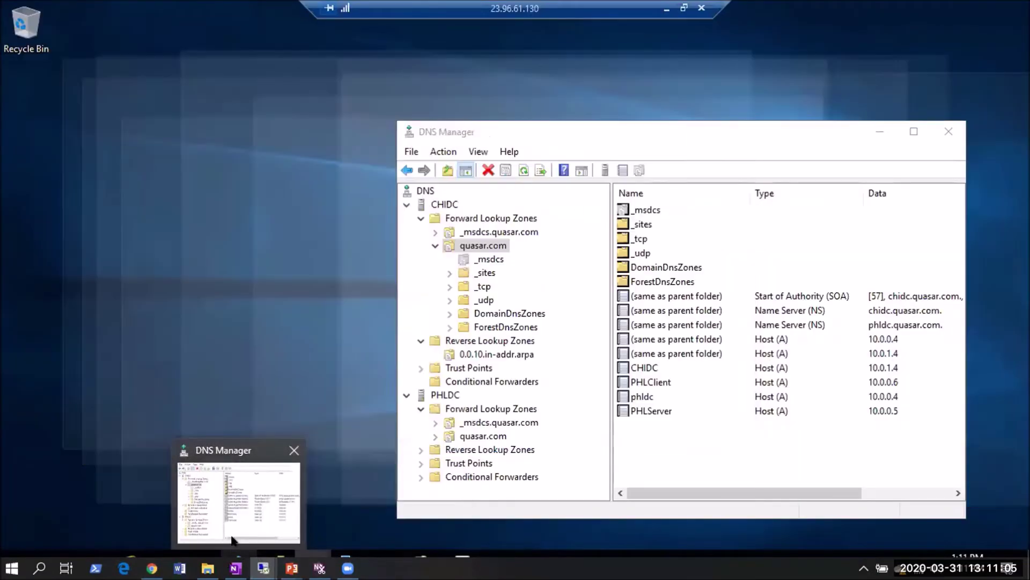
left_click(236, 516)
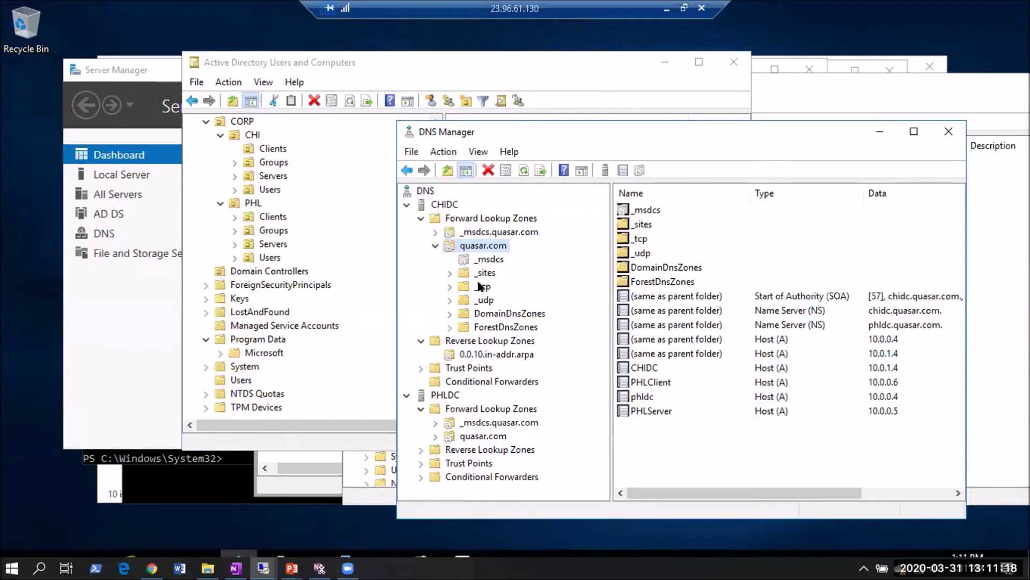
Expand _sites under CHIDC's quasar.com forward lookup zone, check the CHI and PHL site folders and view CHI's _tcp service records.
left_click(449, 273)
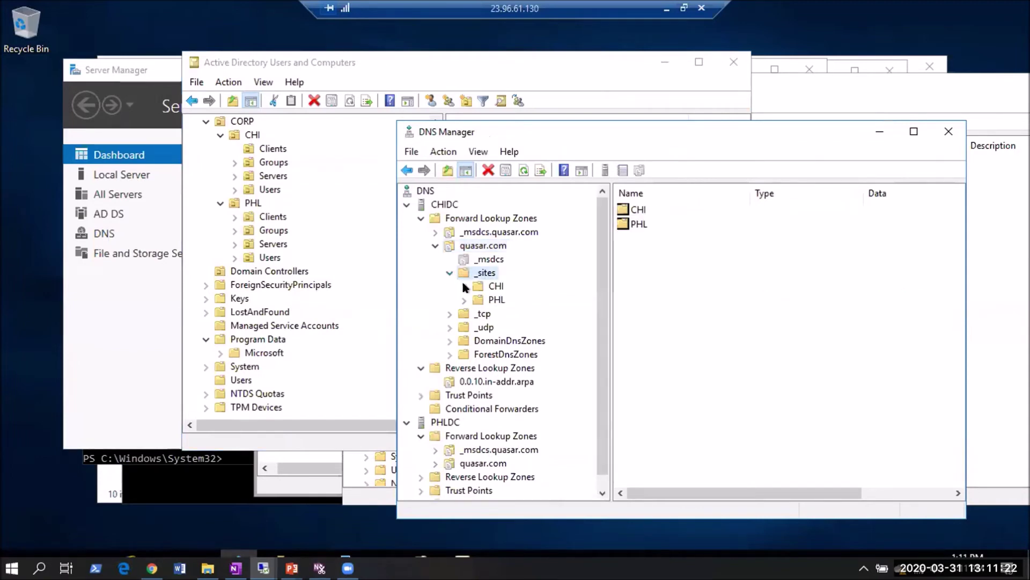
left_click(465, 286)
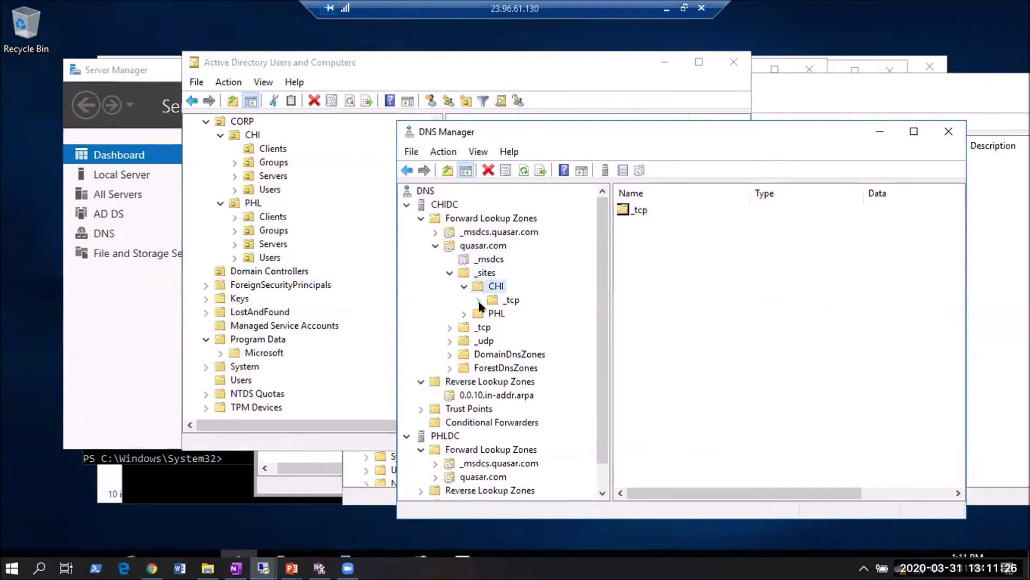
left_click(479, 299)
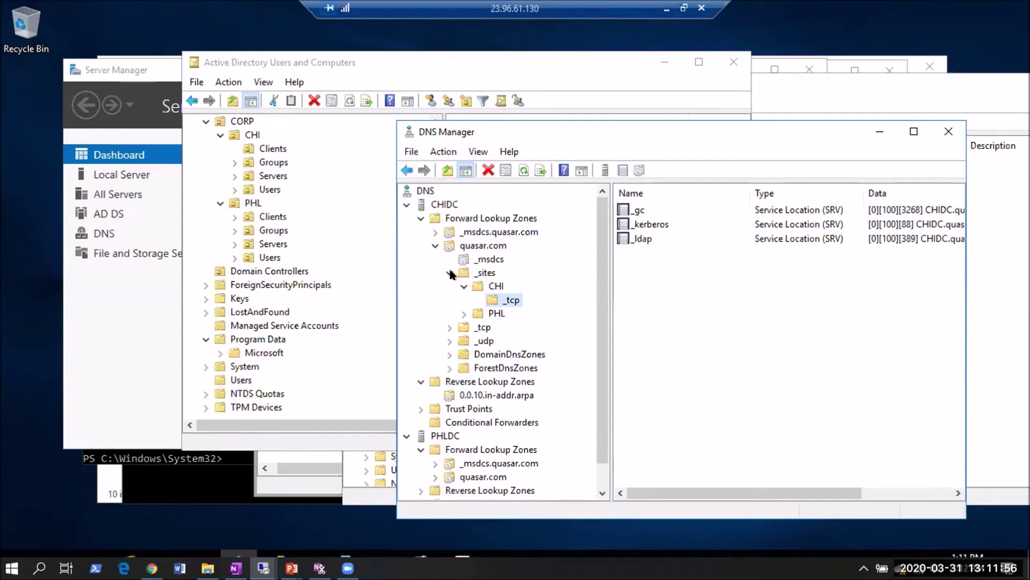
left_click(493, 286)
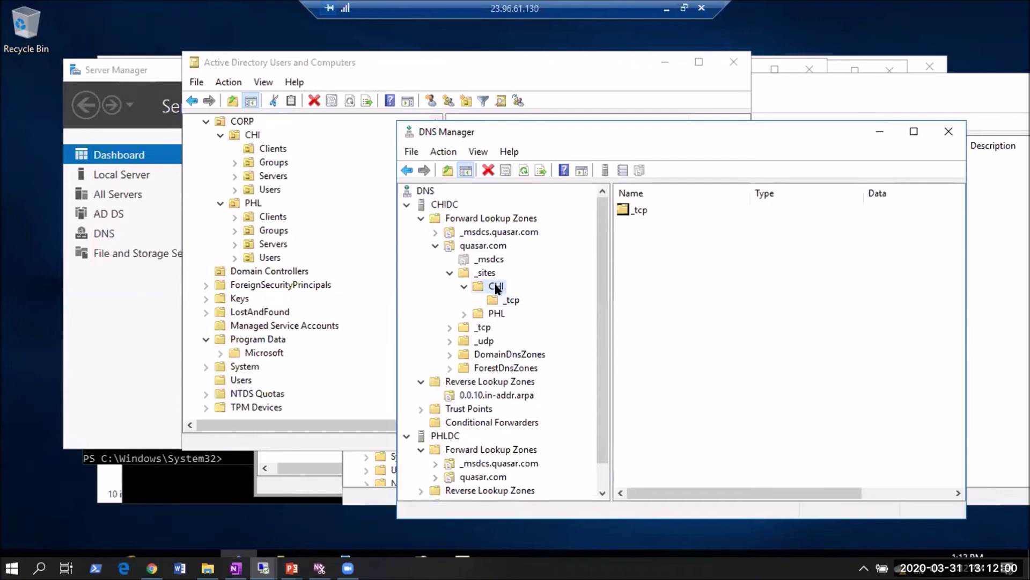
left_click(495, 311)
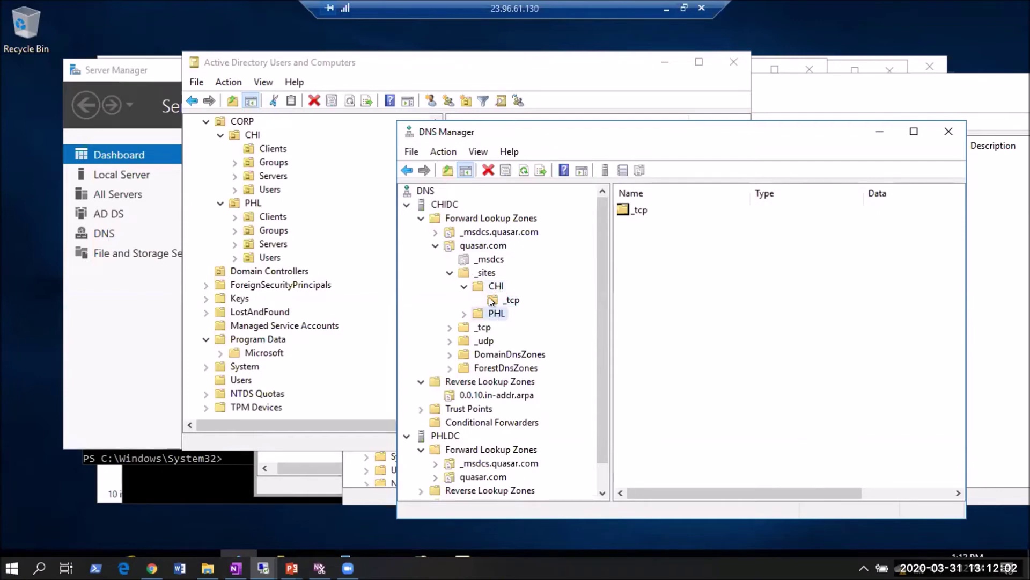
left_click(491, 301)
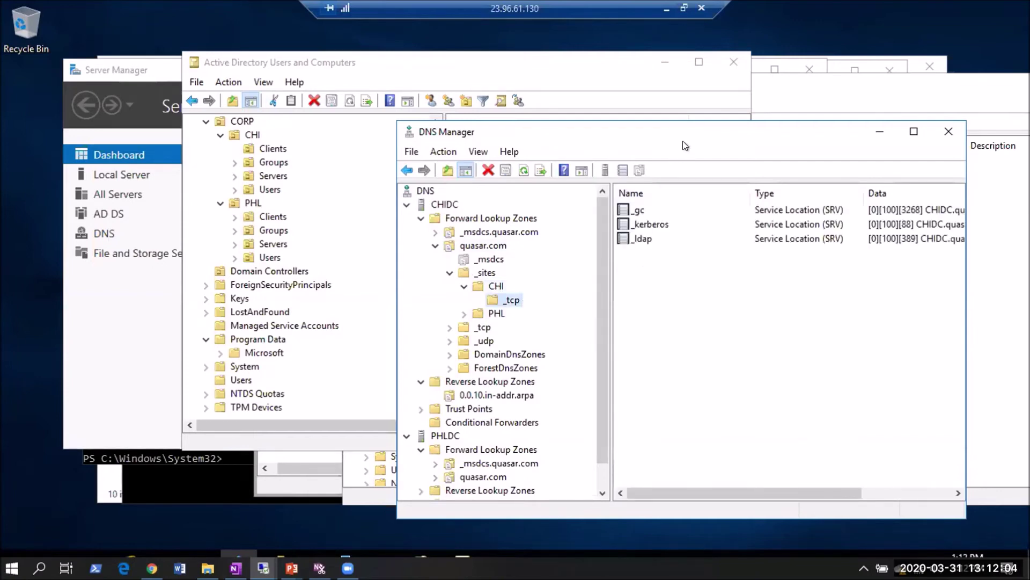
Reposition DNS Manager, widen the Data column and examine the data and timestamps of CHI's _gc, _kerberos and _ldap records.
left_click_drag(672, 128, 565, 95)
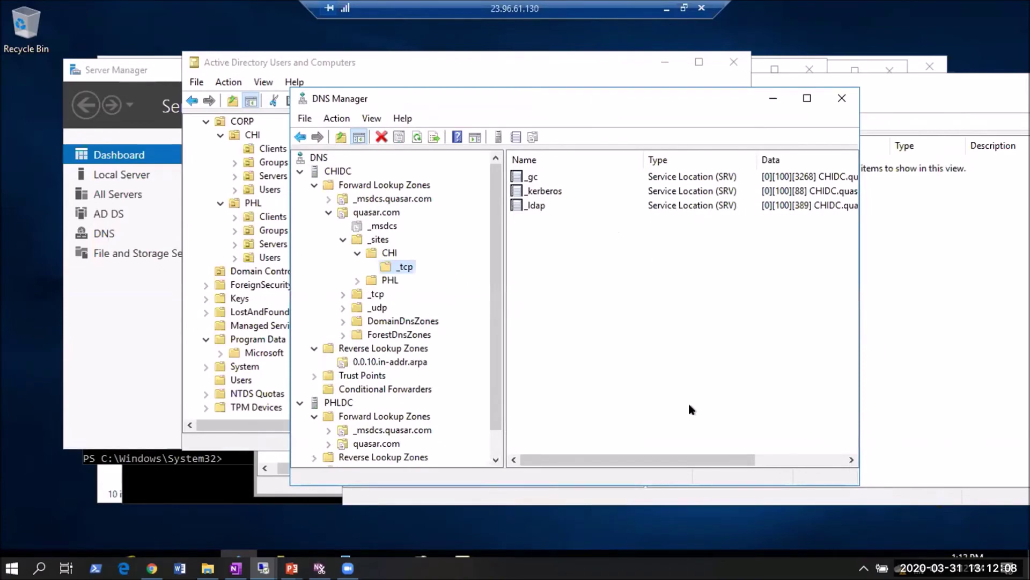
left_click_drag(742, 460, 788, 460)
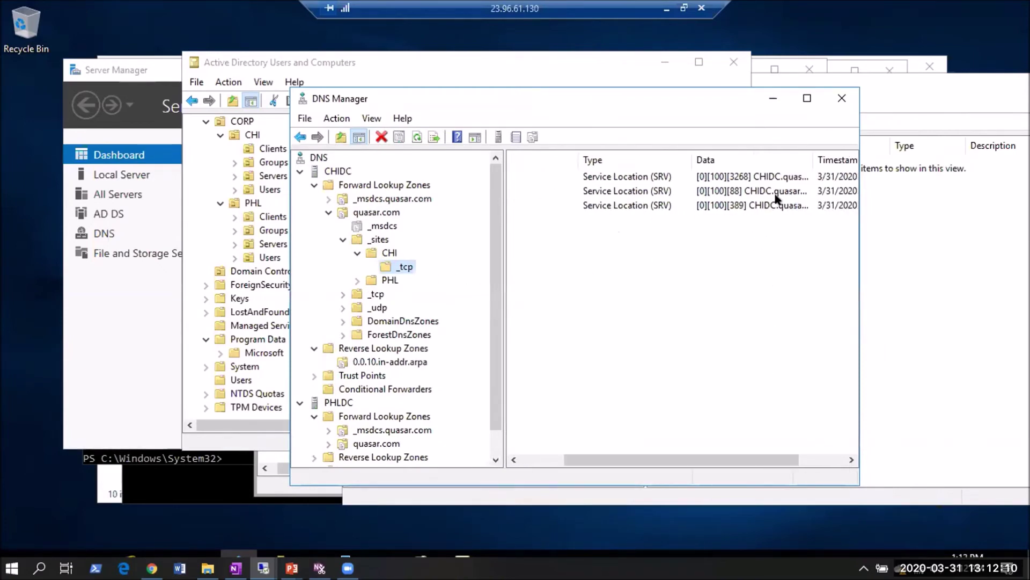
left_click_drag(828, 156, 838, 157)
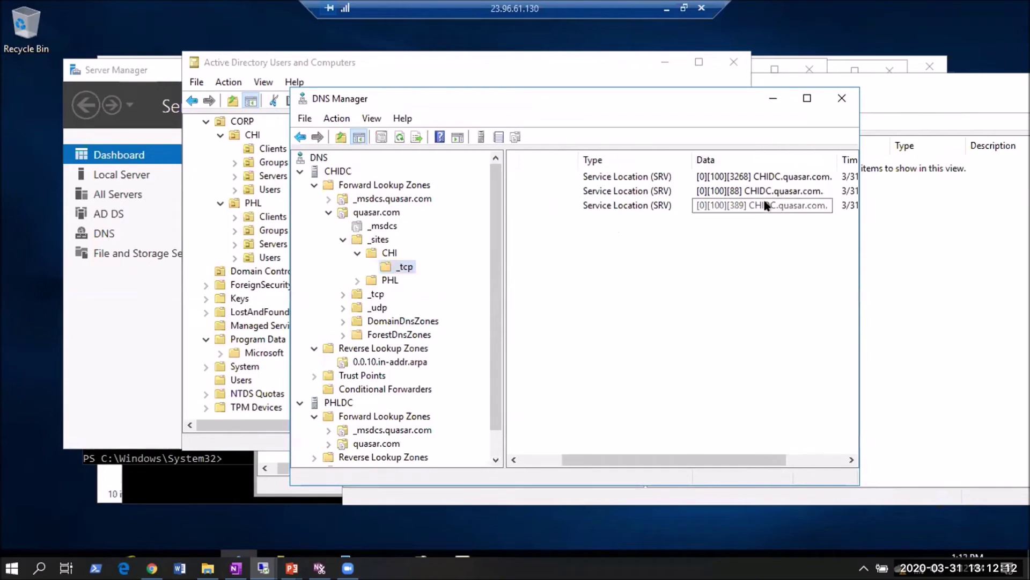
left_click_drag(739, 460, 702, 455)
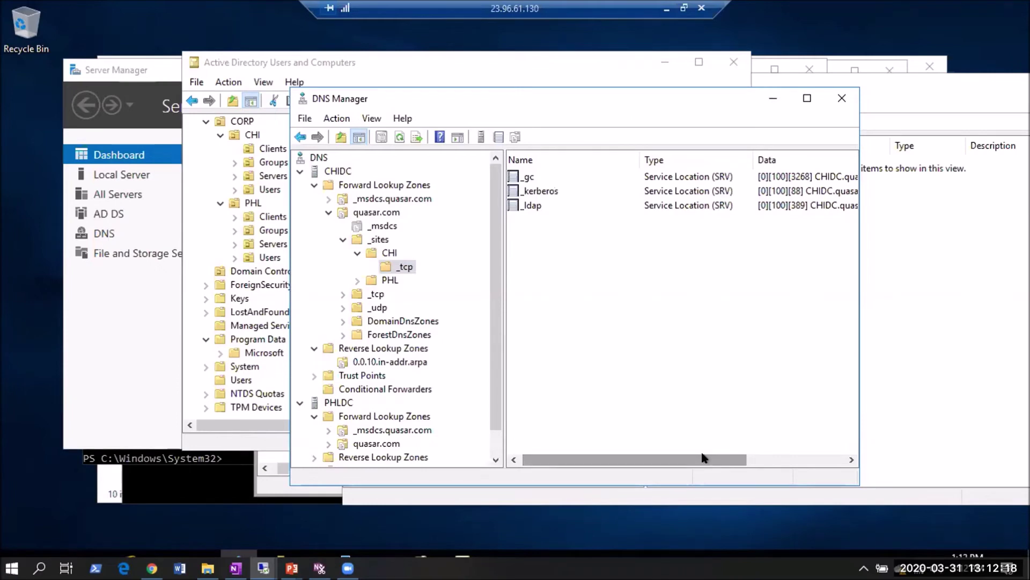
left_click_drag(705, 457, 819, 457)
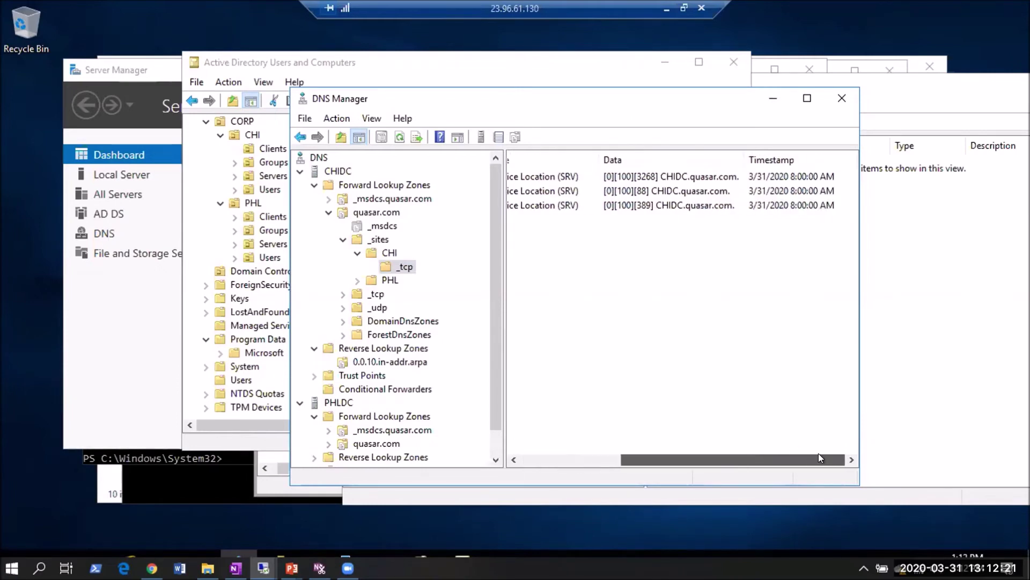
left_click(781, 177)
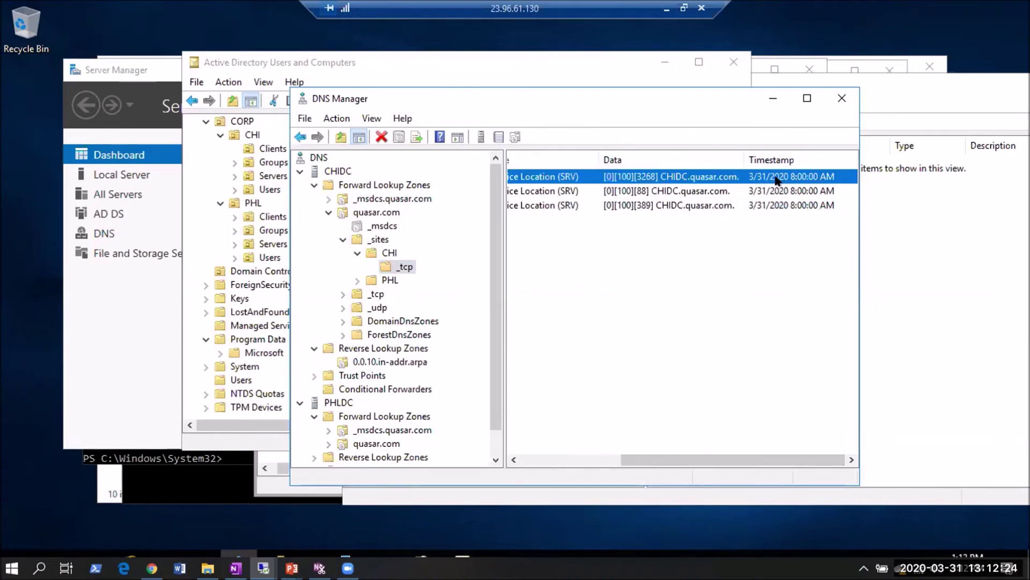
left_click(780, 191)
left_click(779, 203)
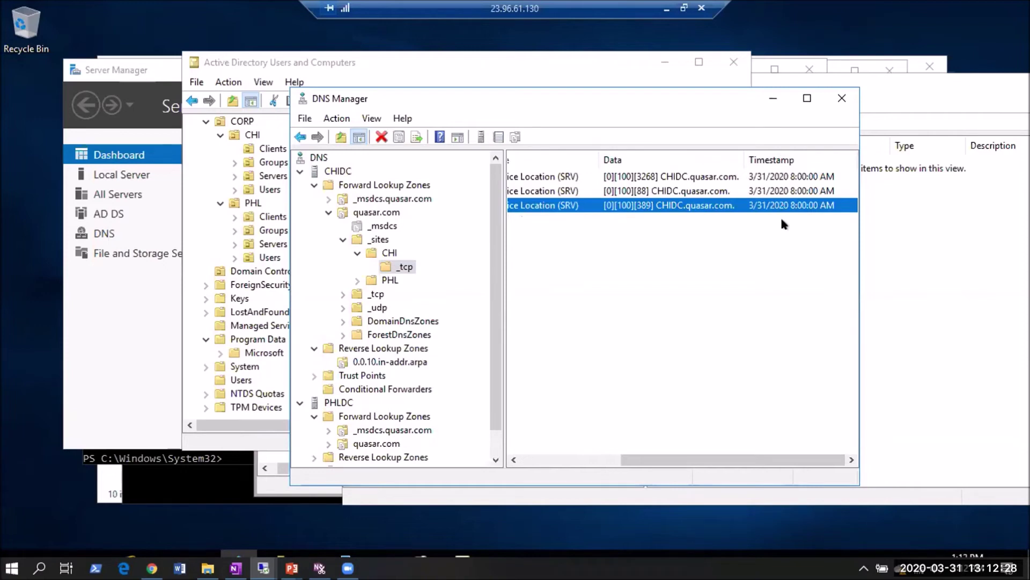
left_click_drag(731, 459, 587, 468)
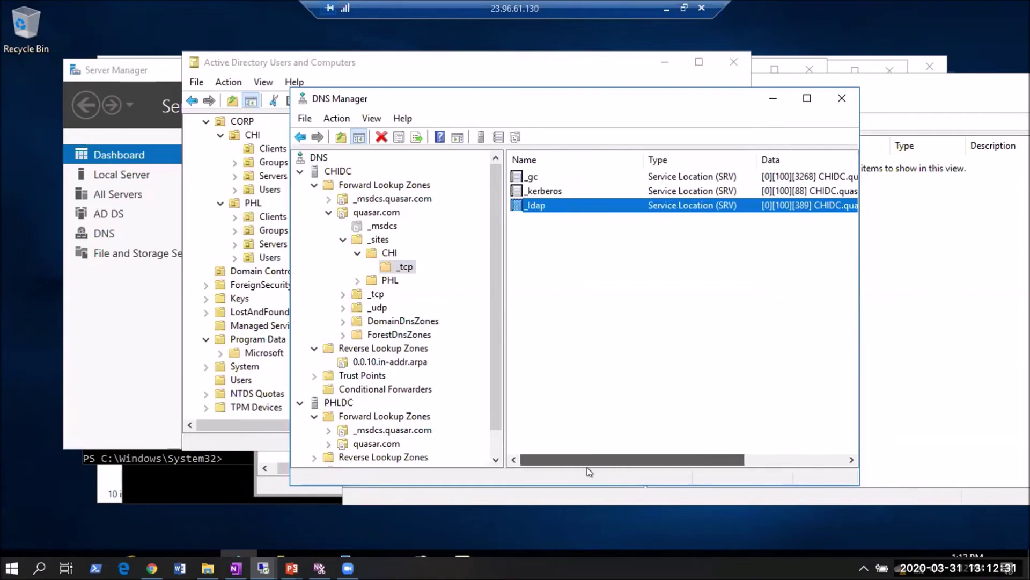
Expand the PHL site and compare its _tcp service records with those in quasar.com's domain-wide _tcp folder.
left_click(357, 279)
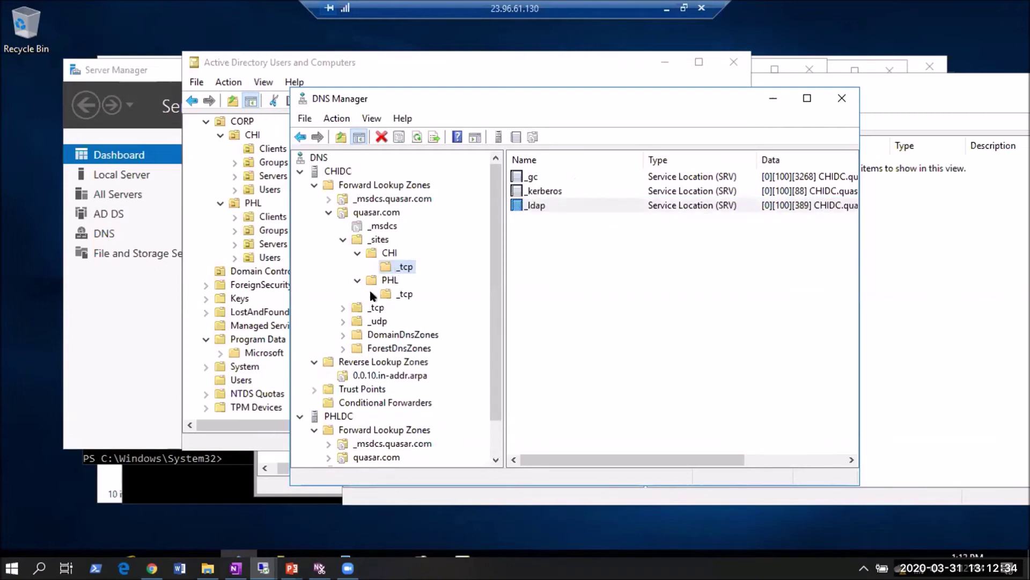
left_click(404, 294)
left_click_drag(656, 460, 721, 455)
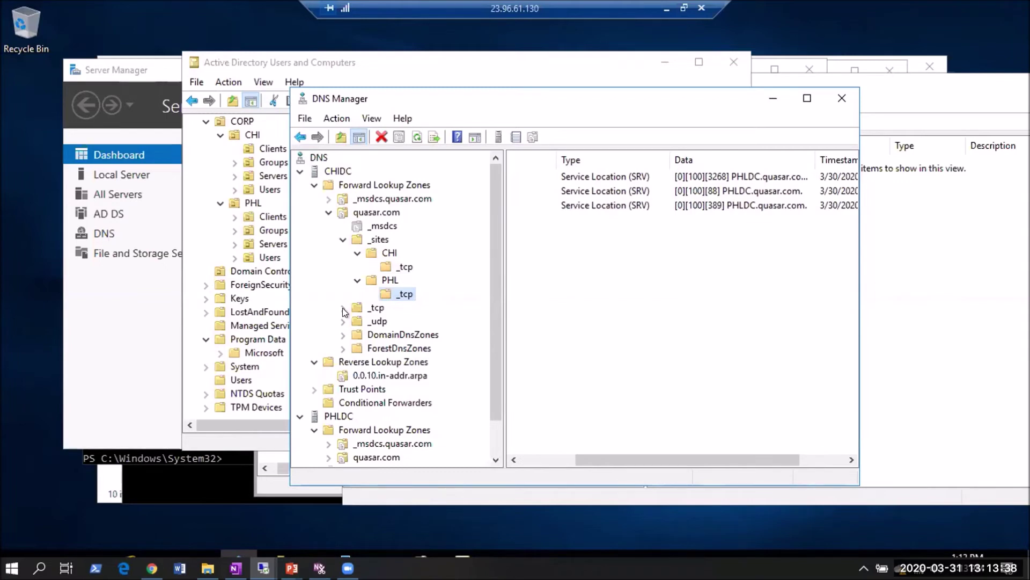
left_click(375, 308)
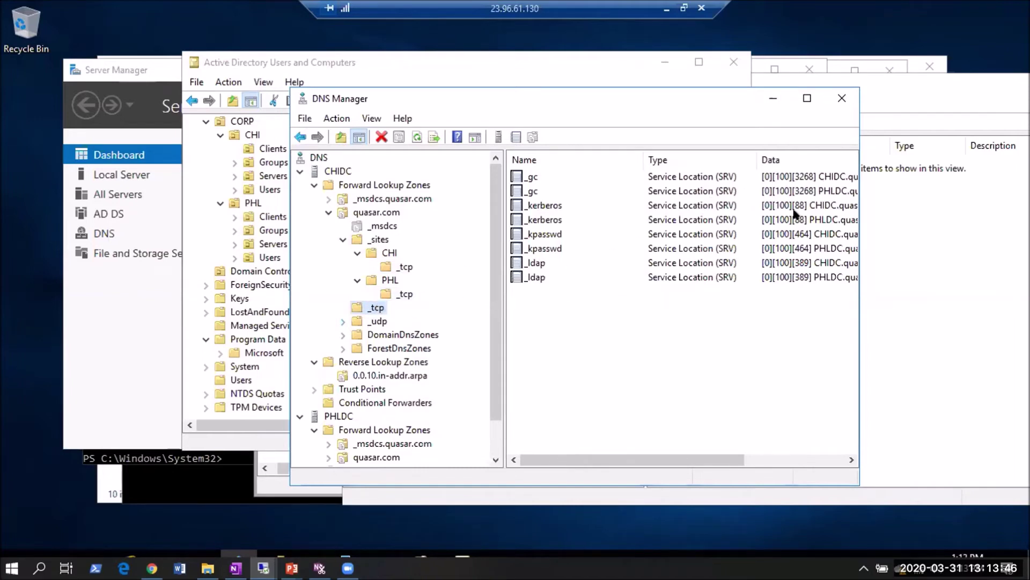
left_click(401, 293)
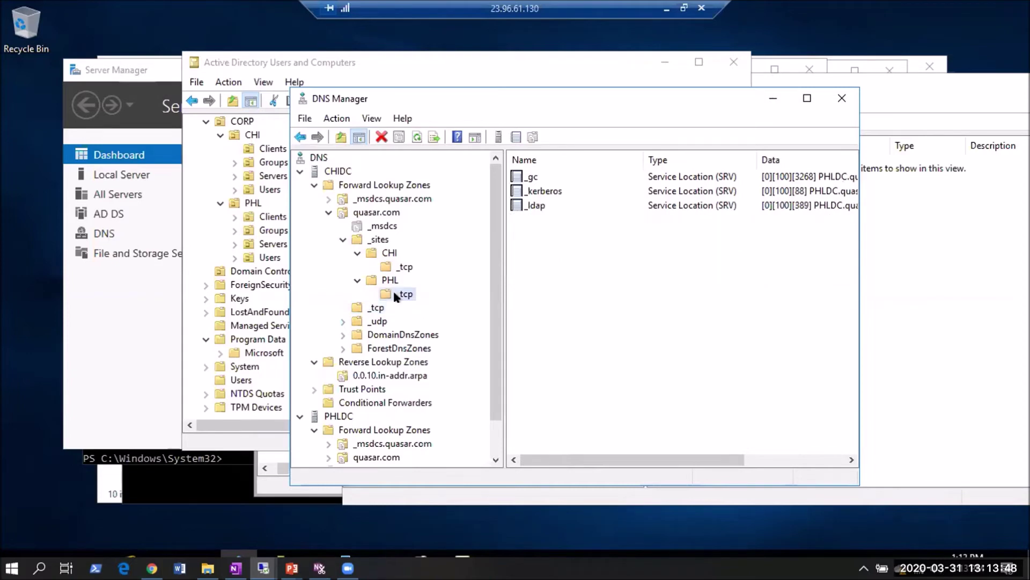
View quasar.com's domain-wide _tcp records, and switch to the CISSP-AD&AZURE presentation in PowerPoint to highlight Authentication on the Domain Controllers slide.
left_click(371, 308)
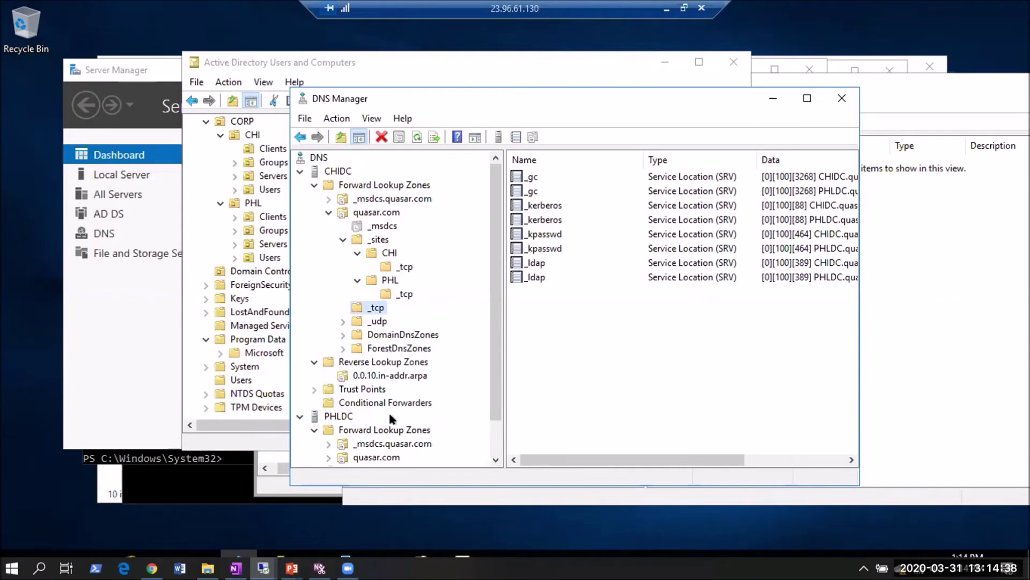
mouse_move(291, 568)
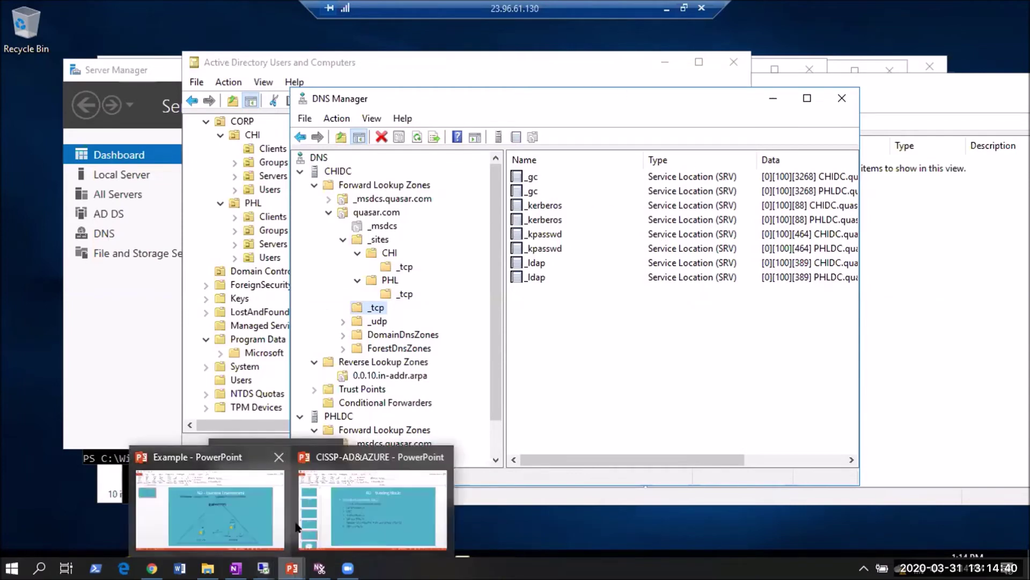
left_click(361, 516)
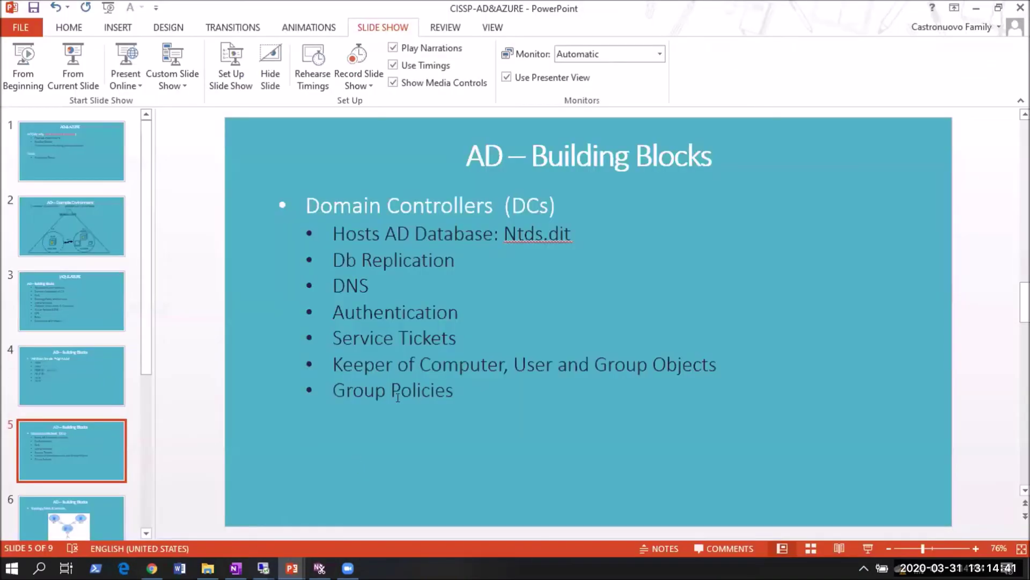
double_click(458, 311)
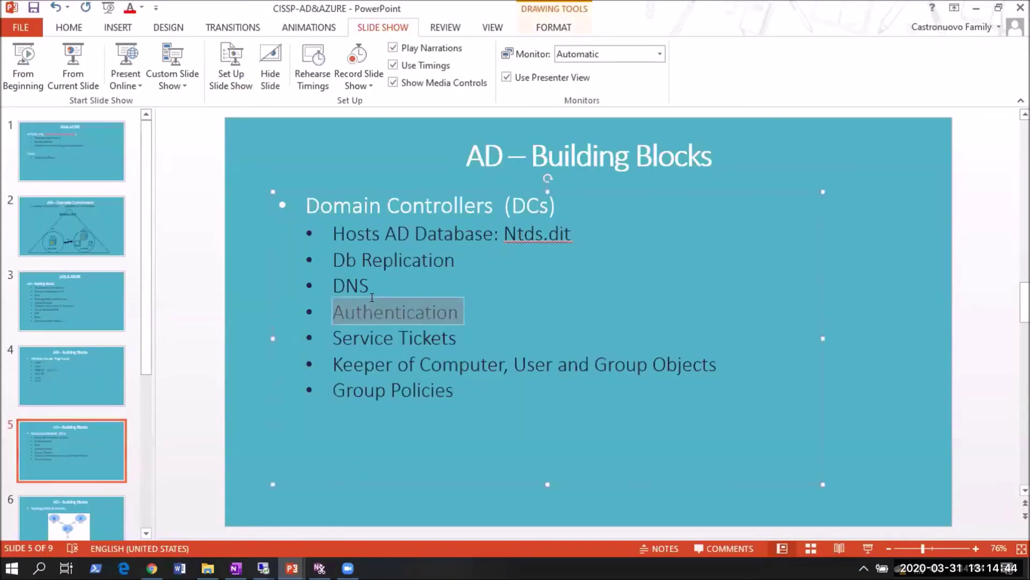
left_click(540, 309)
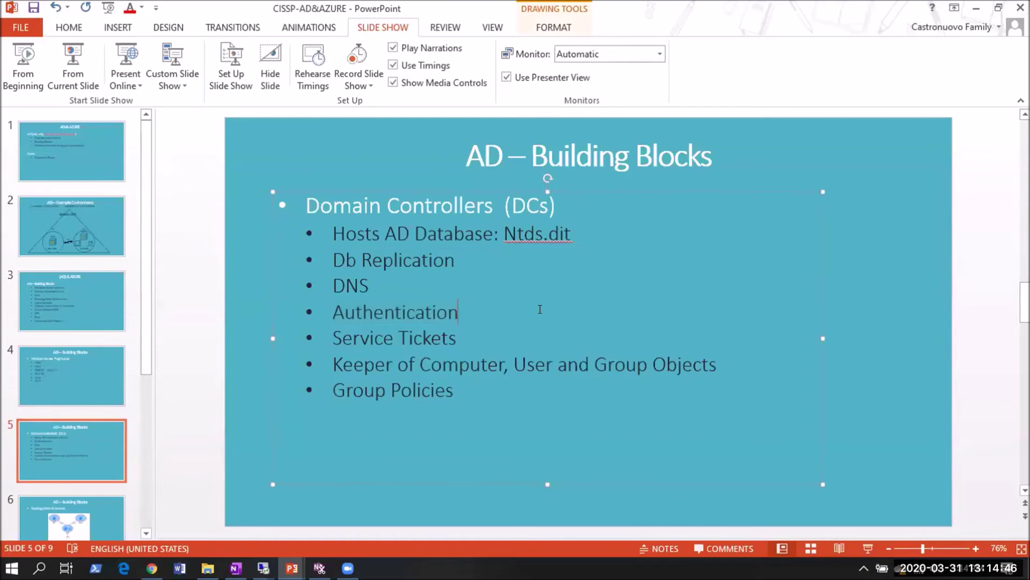
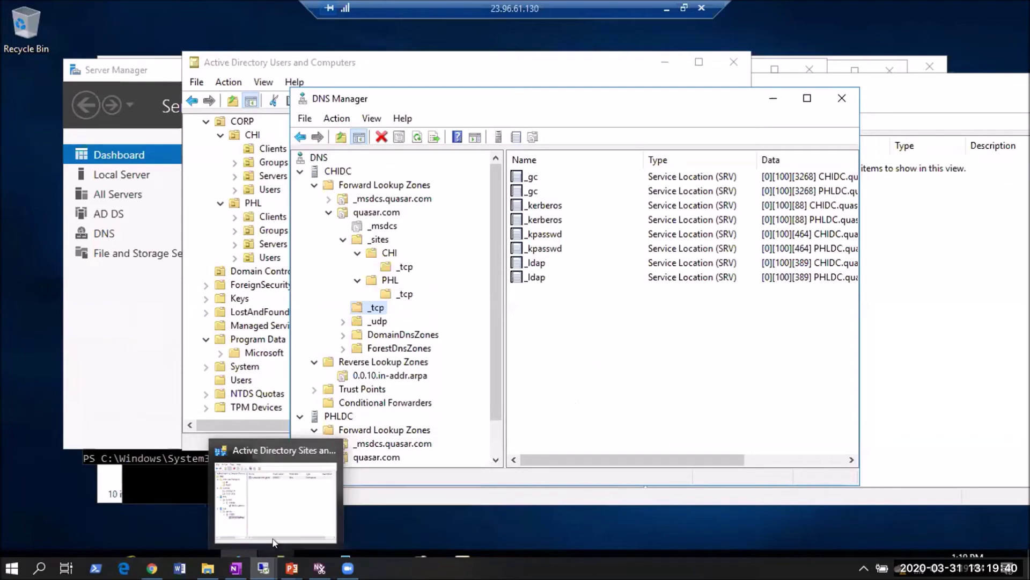
Bring Active Directory Sites and Services to the front of the PHLDC session, maximize it and widen the tree pane.
left_click(313, 468)
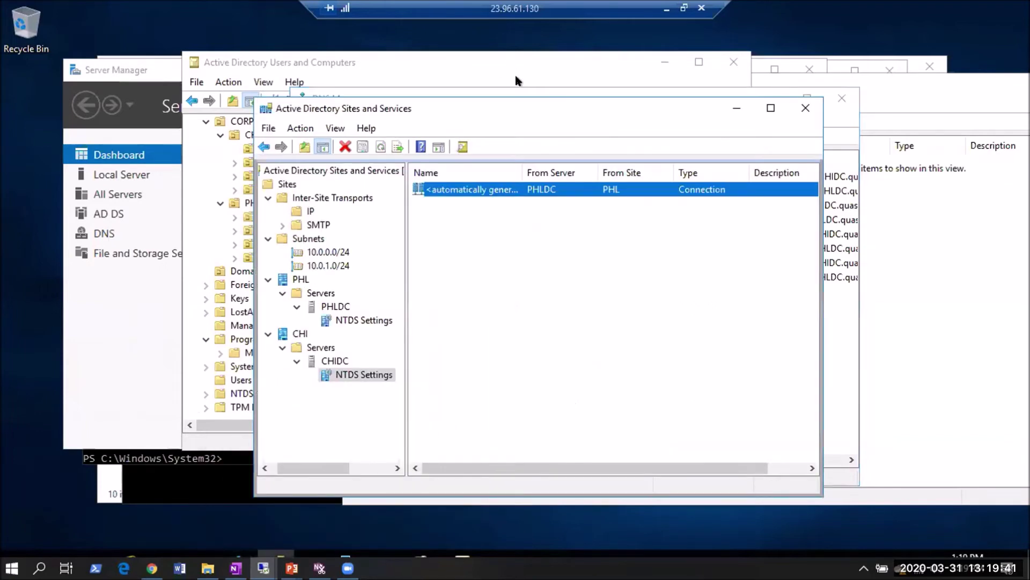
left_click(771, 109)
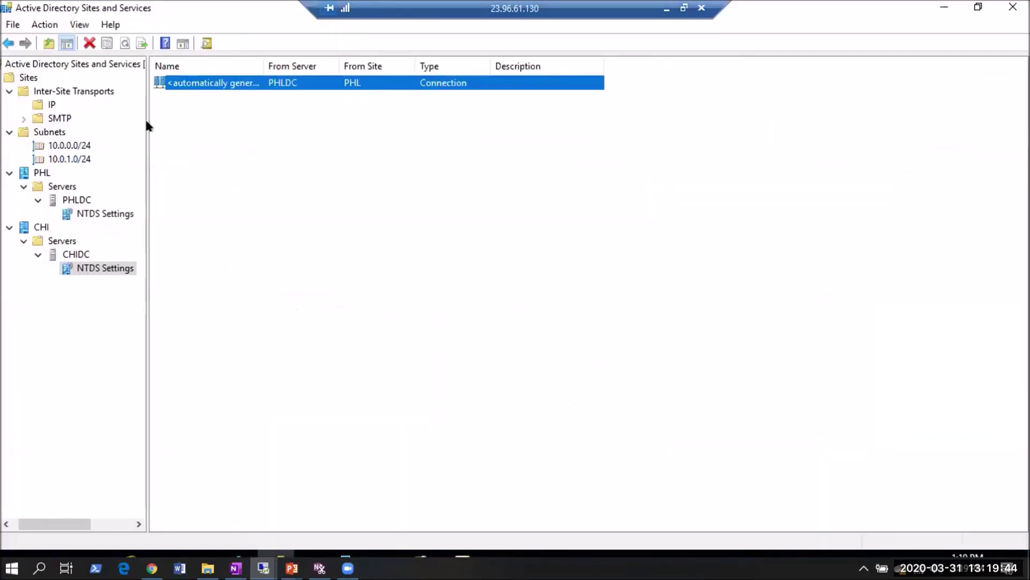
left_click_drag(147, 117, 251, 111)
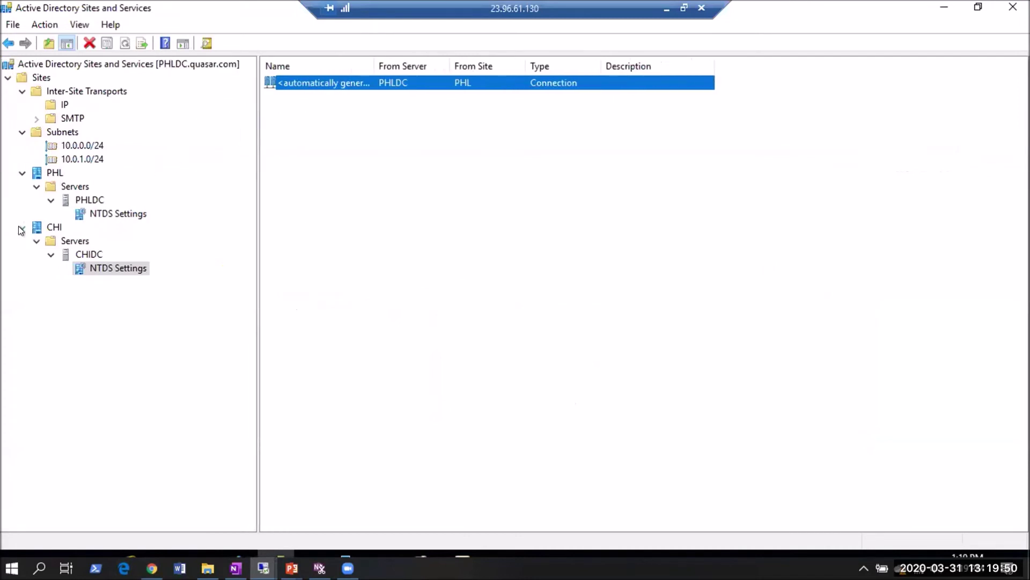
View the contents of the PHL and CHI sites and of their domain controllers, PHLDC and CHIDC.
left_click(54, 172)
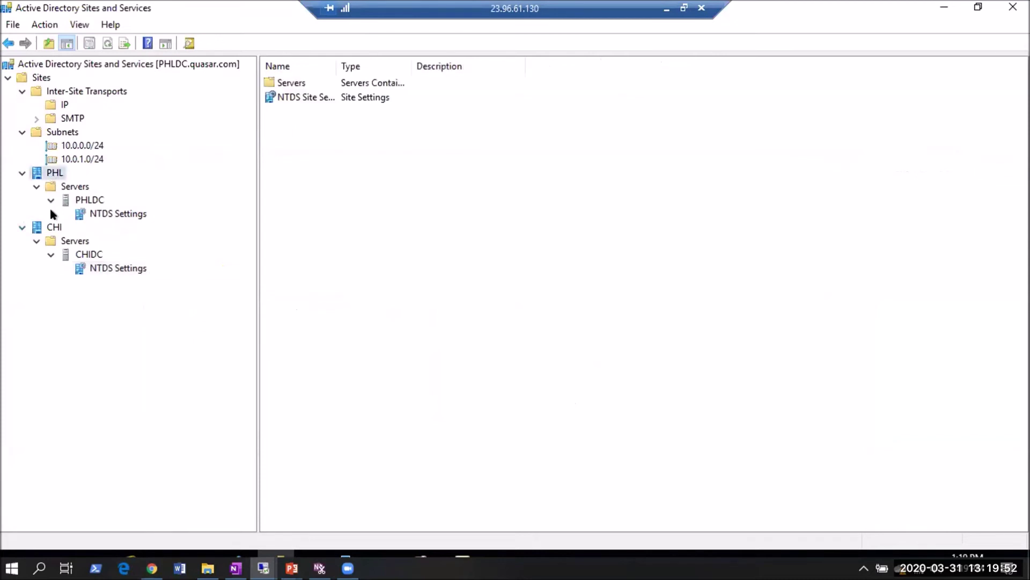
left_click(53, 228)
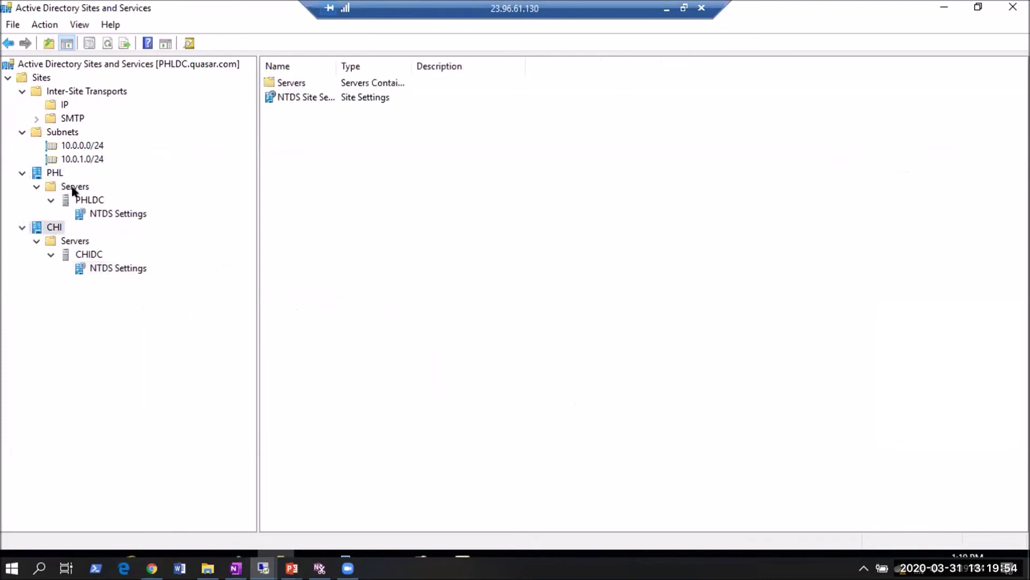
left_click(89, 200)
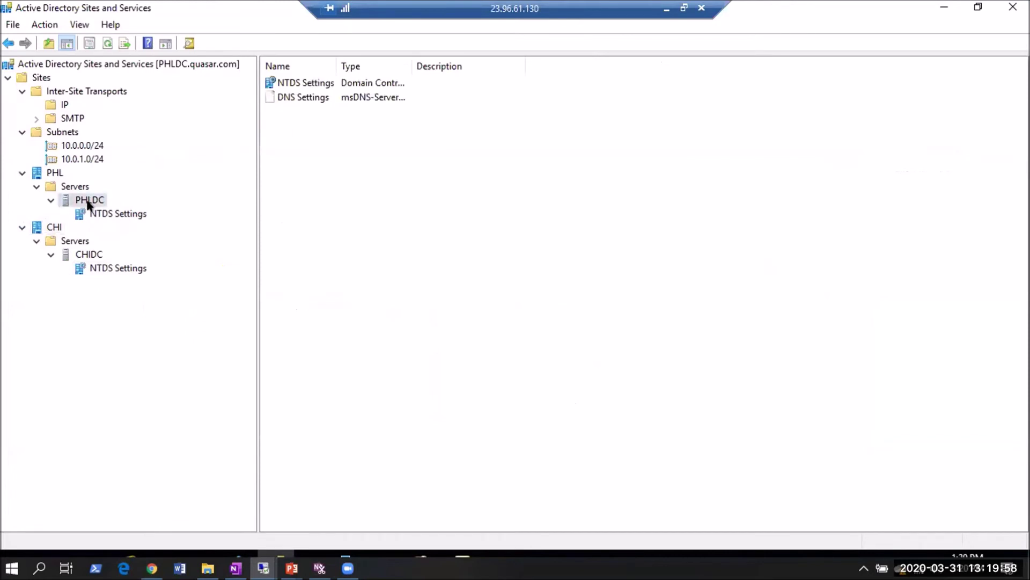
left_click(96, 256)
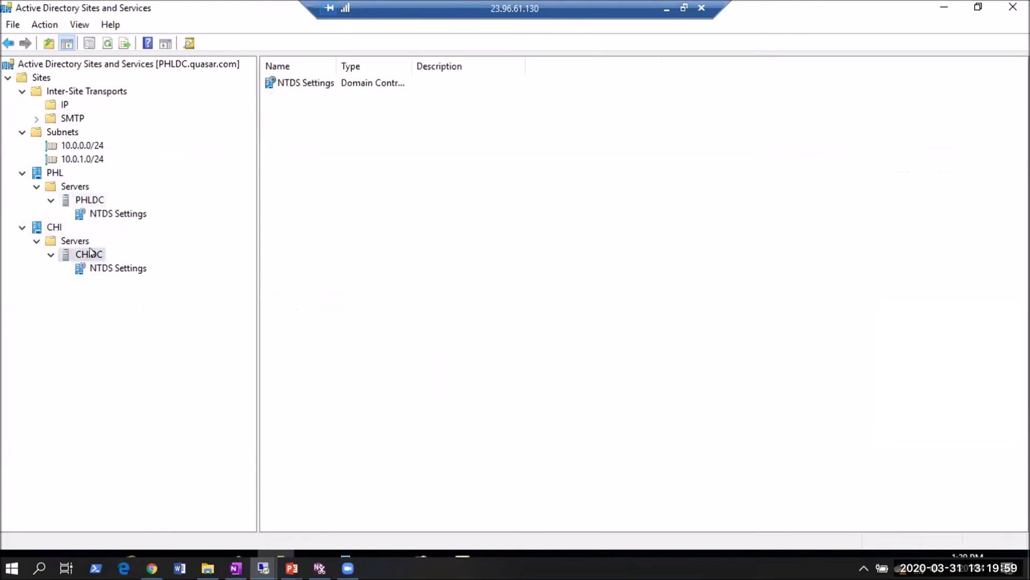
Compare the replication connections under PHLDC's and CHIDC's NTDS Settings, widening the Name column to show the full connection name.
left_click(112, 212)
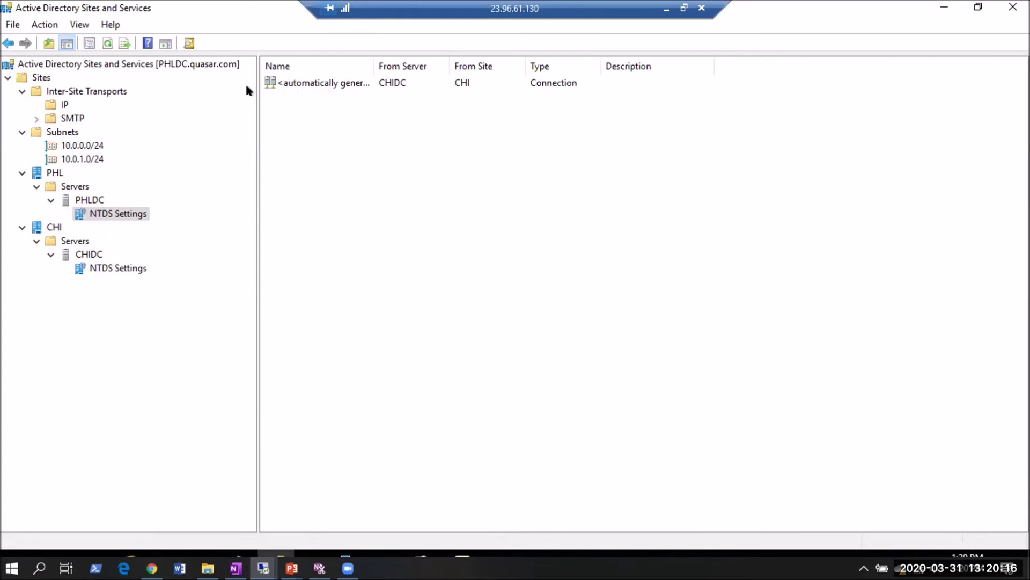
left_click_drag(374, 62, 514, 71)
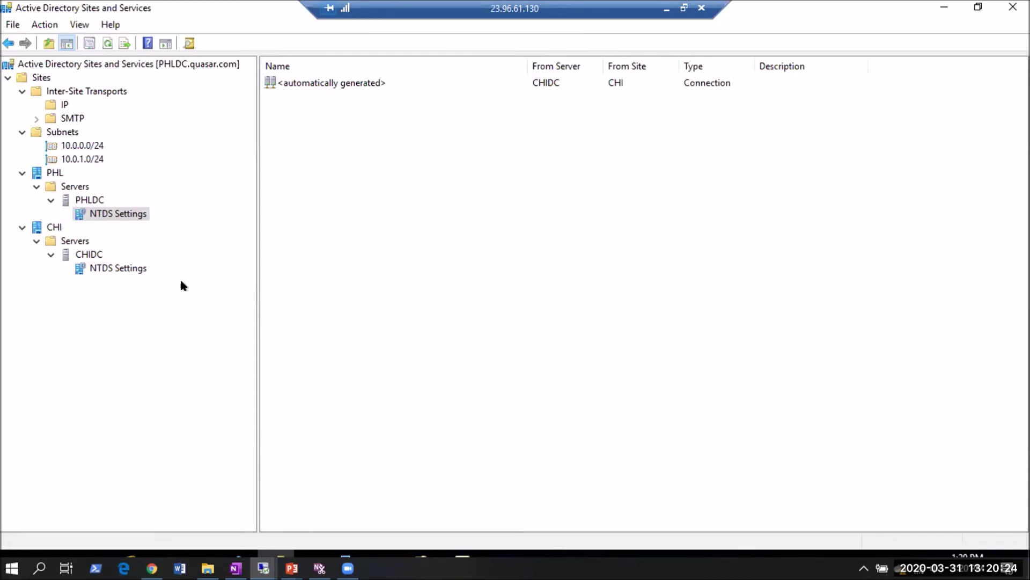
left_click(110, 268)
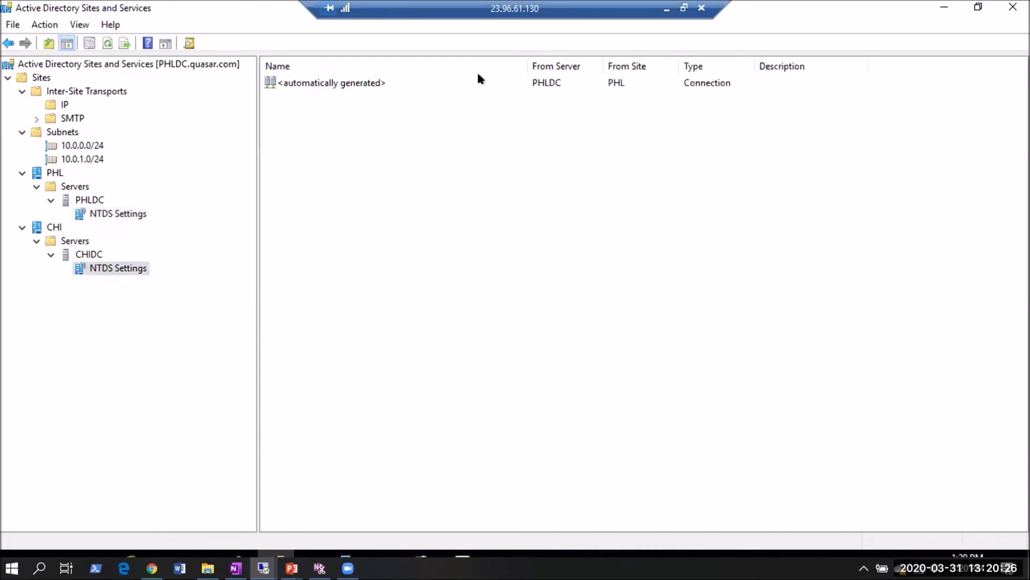
Open the Subnets container, widen the Name column and check which site the 10.0.0.0/24 and 10.0.1.0/24 subnets belong to.
left_click(66, 130)
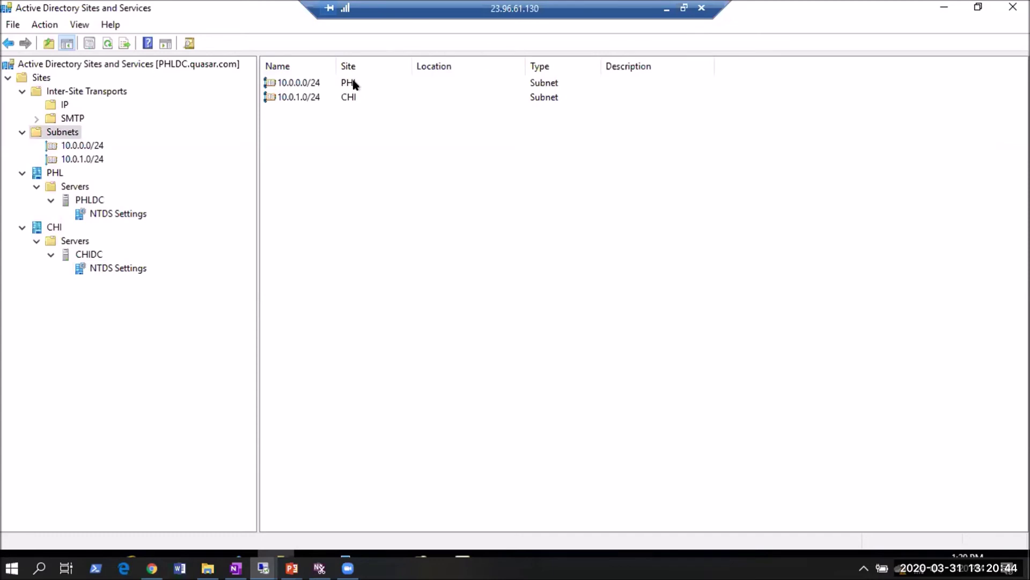
left_click_drag(336, 64, 375, 55)
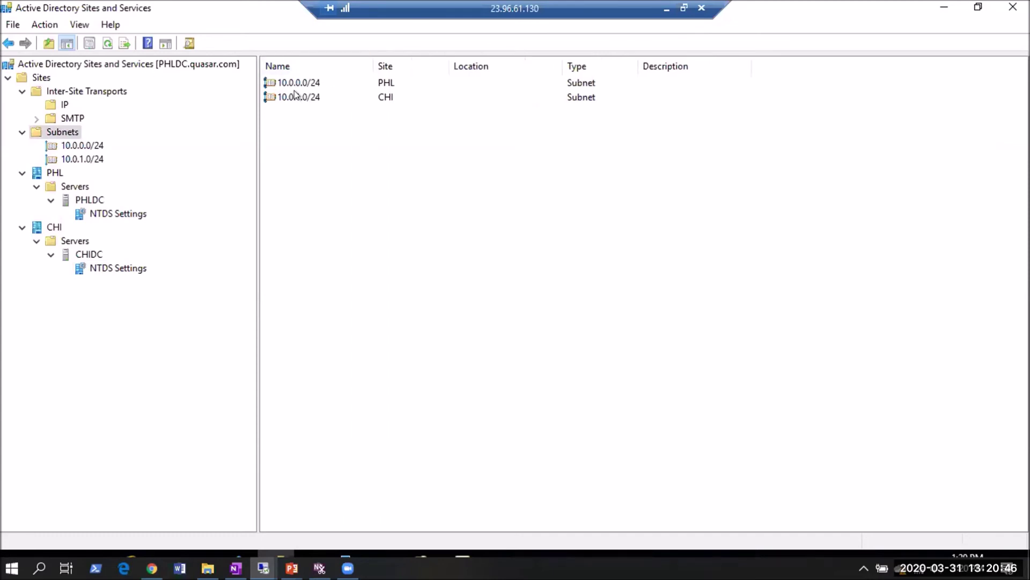
left_click(289, 84)
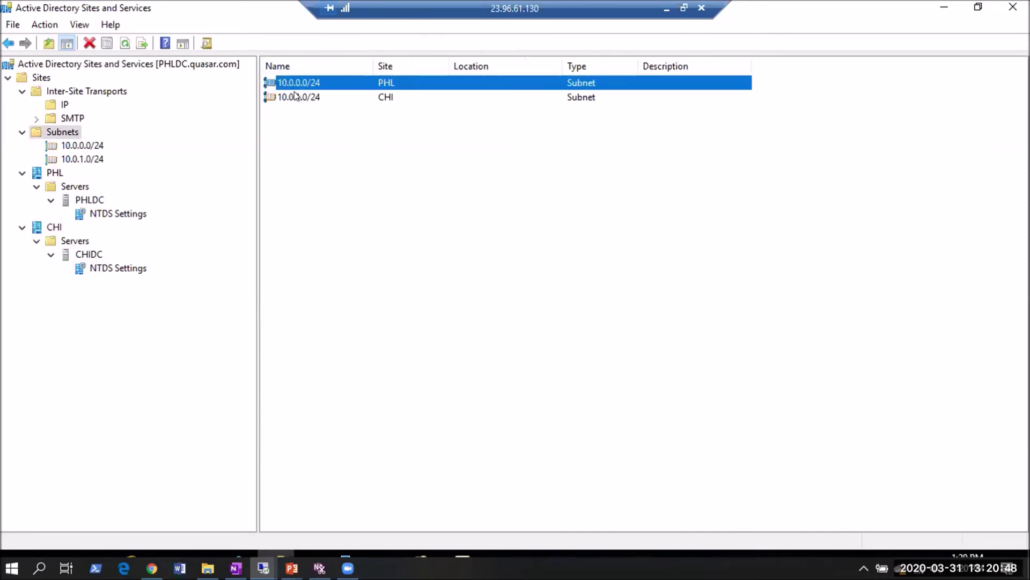
left_click(298, 97)
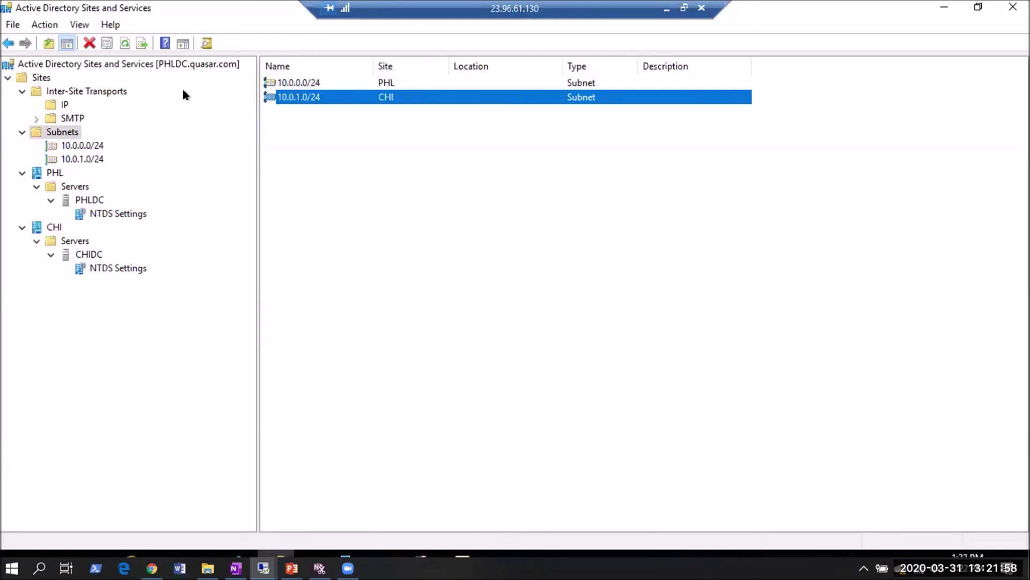
Examine the PHL-CHI site link under the IP transport and its options attribute, closing the properties without changes.
left_click(57, 103)
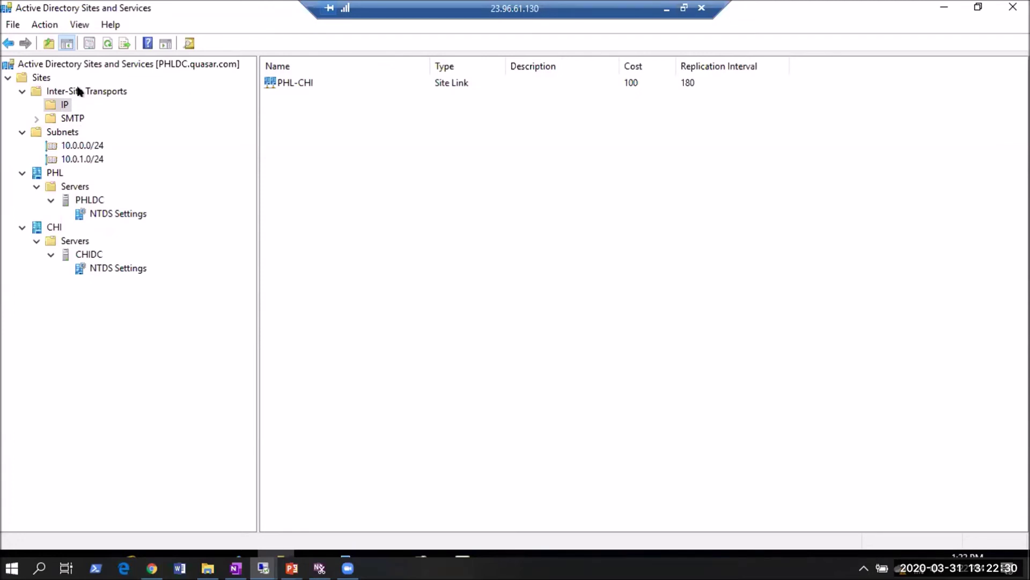
left_click(292, 81)
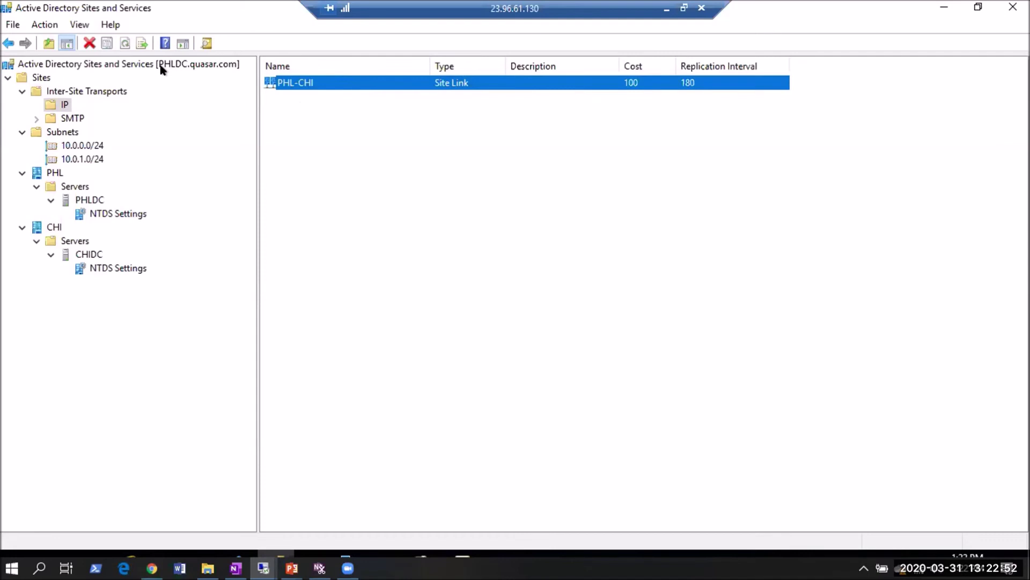
right_click(309, 80)
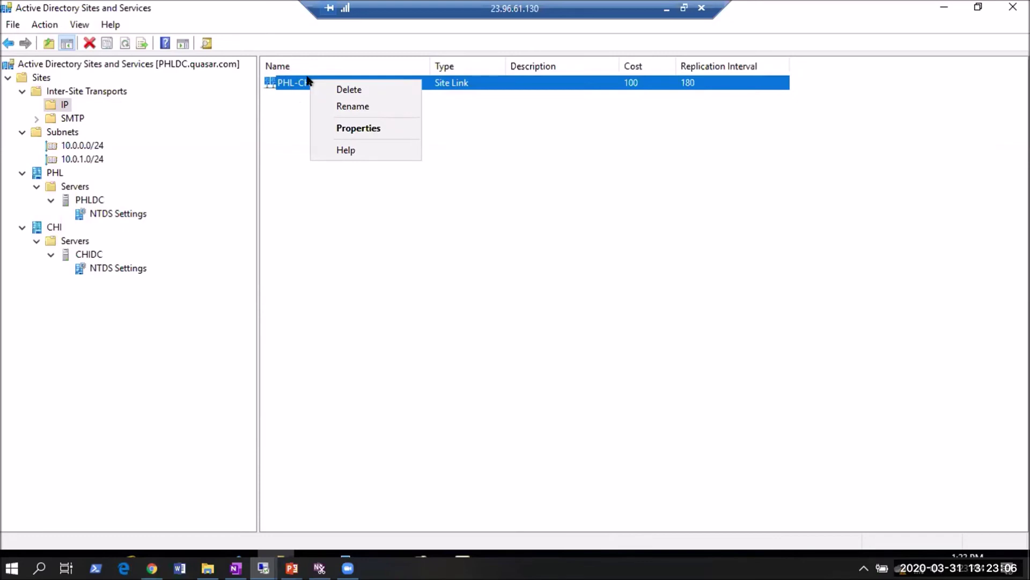
left_click(357, 128)
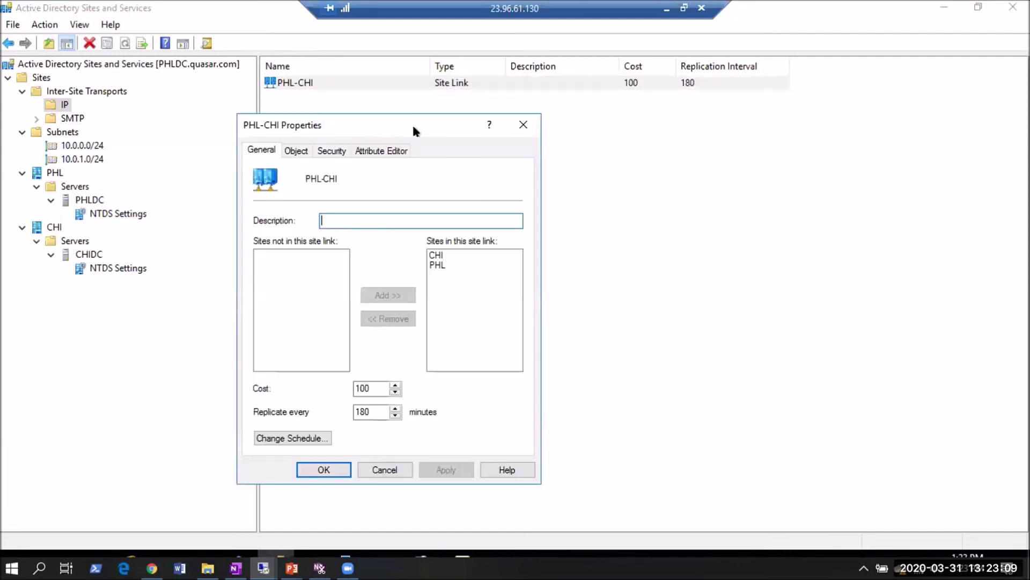
left_click(382, 151)
left_click_drag(513, 210, 524, 266)
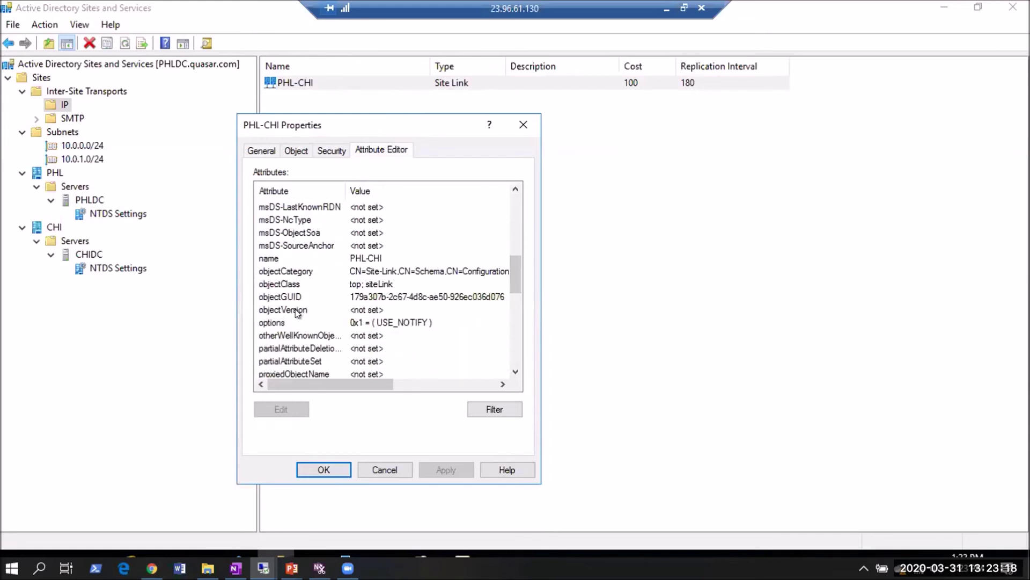
left_click(309, 322)
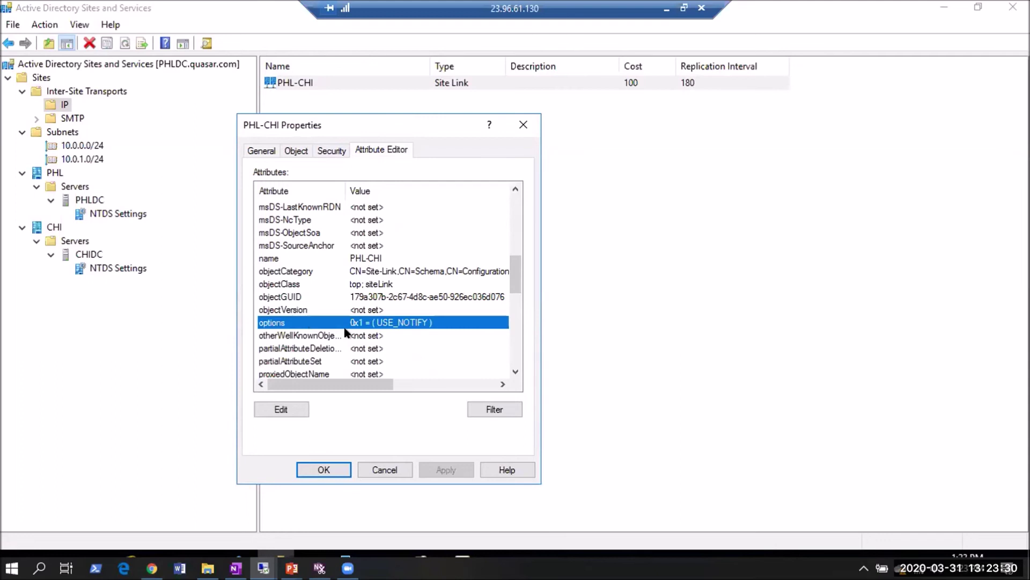
left_click(382, 471)
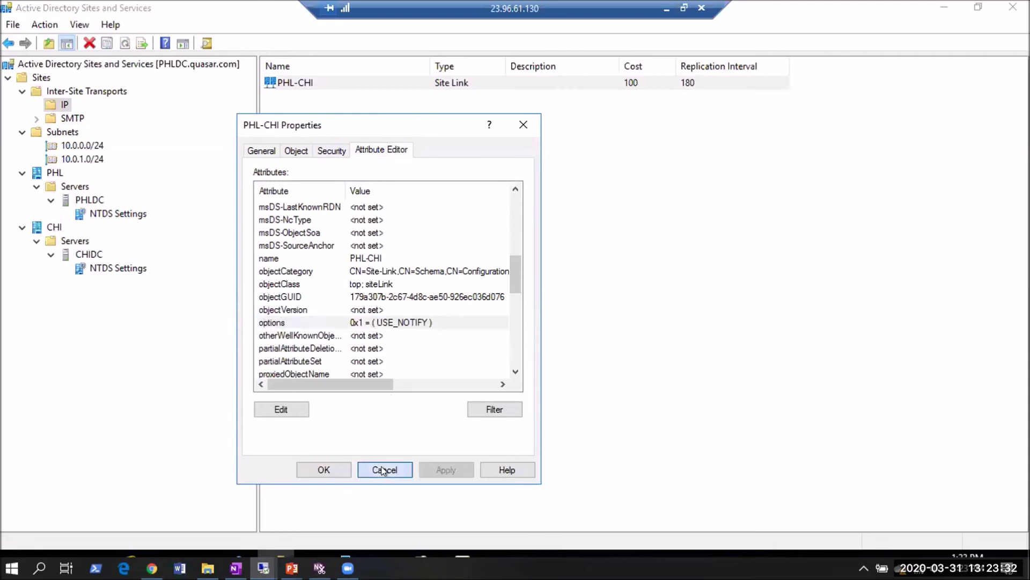
Switch to the CISSP-AD&AZURE presentation in PowerPoint, return to slide 5 on Domain Controllers and highlight the Service Tickets bullet.
mouse_move(232, 553)
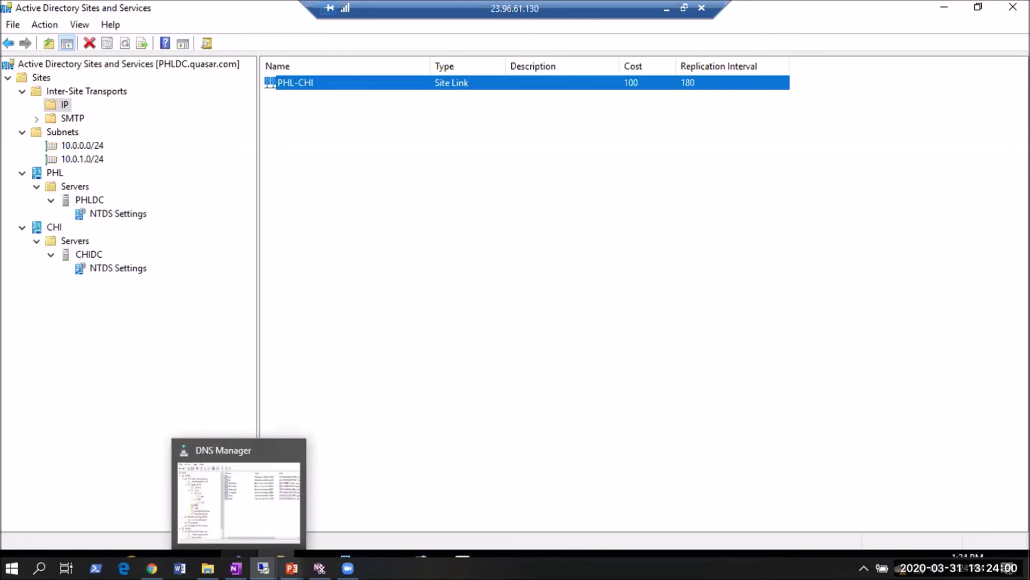
mouse_move(291, 567)
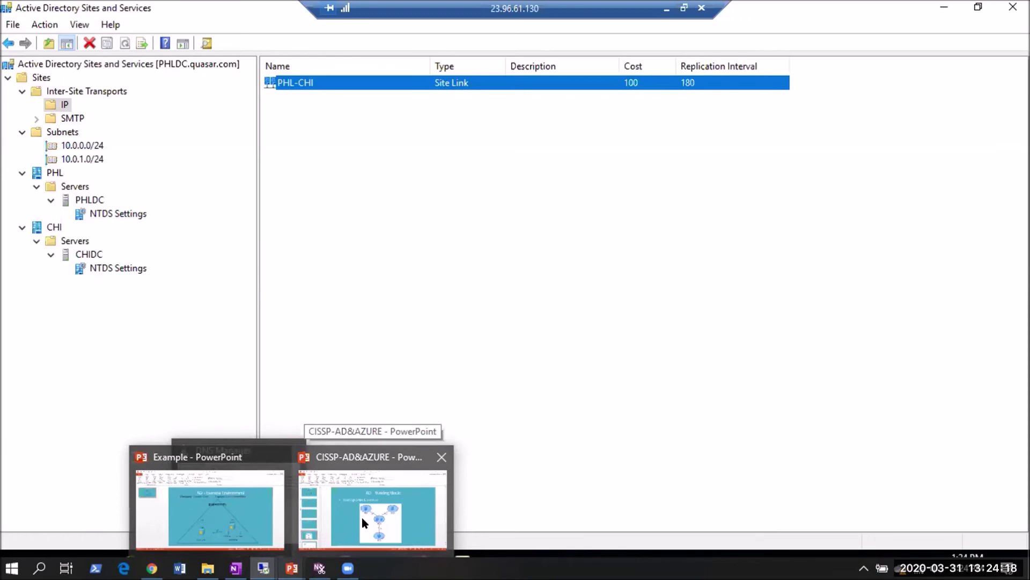
left_click(386, 524)
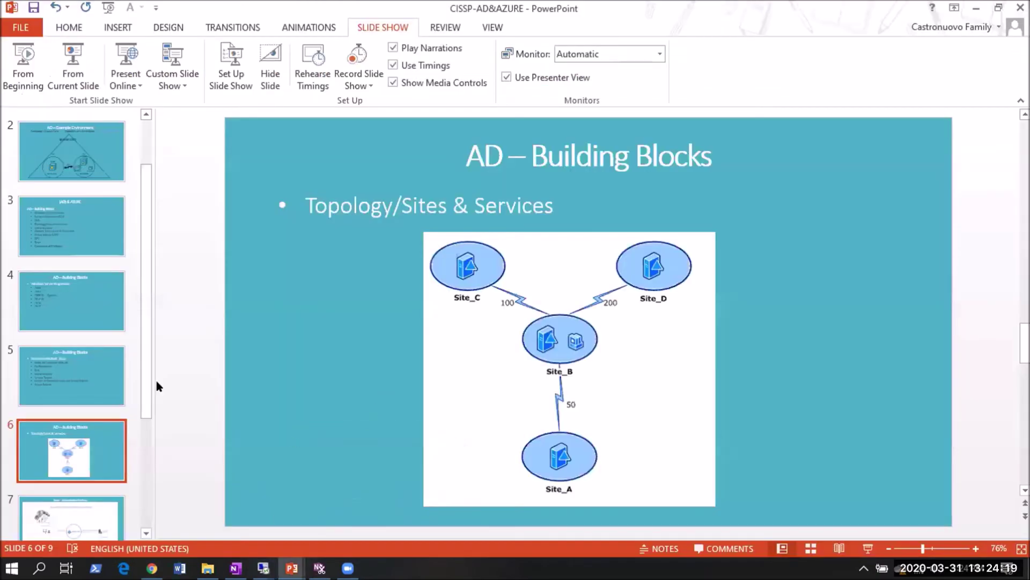
left_click(50, 366)
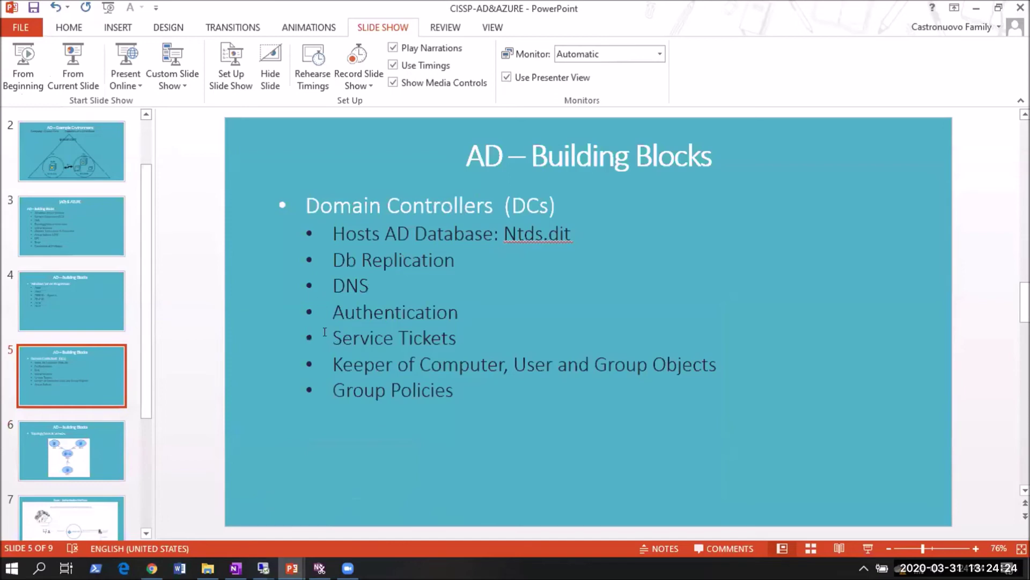
double_click(354, 338)
left_click_drag(417, 338, 456, 343)
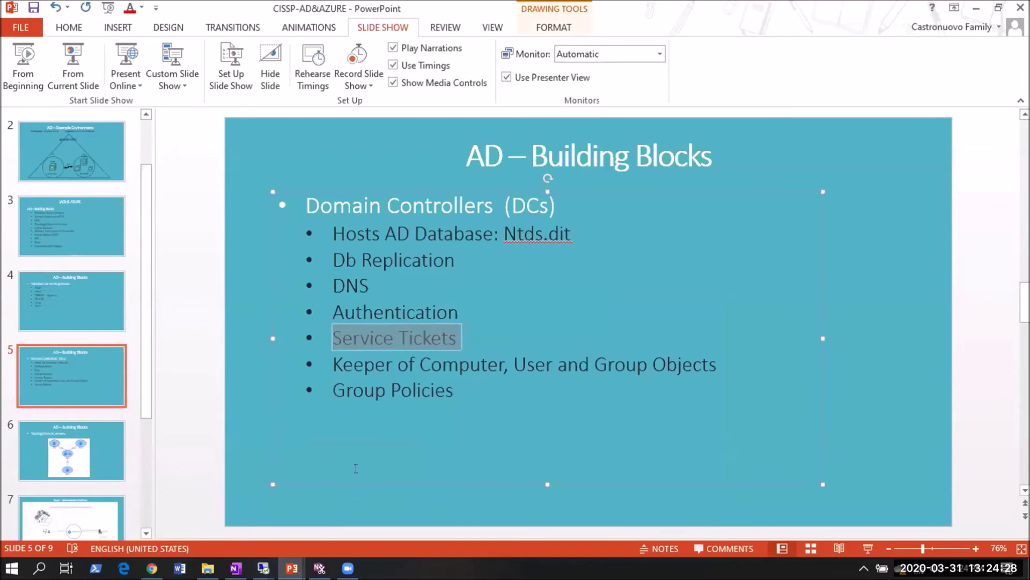
left_click(263, 568)
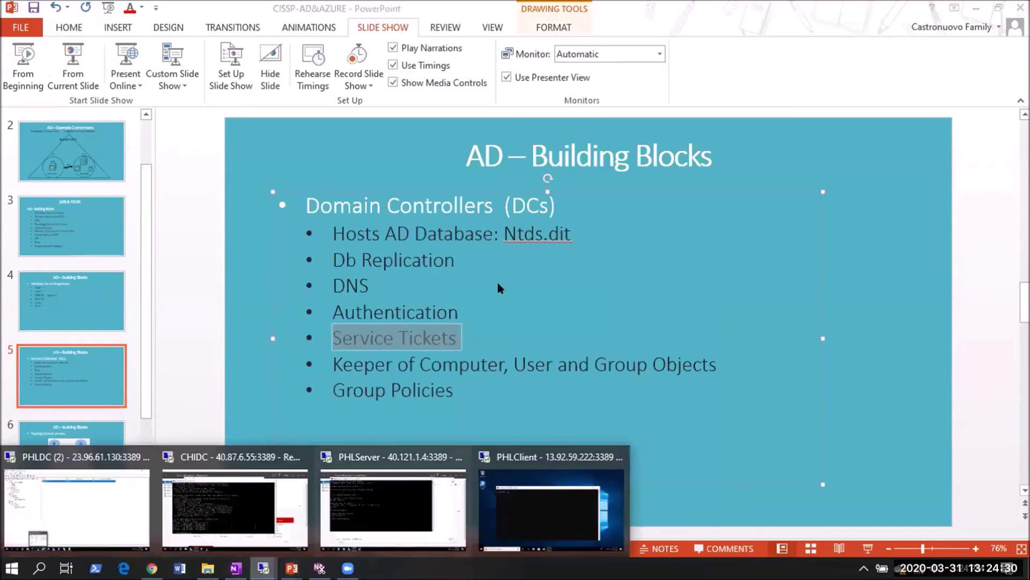
left_click(517, 338)
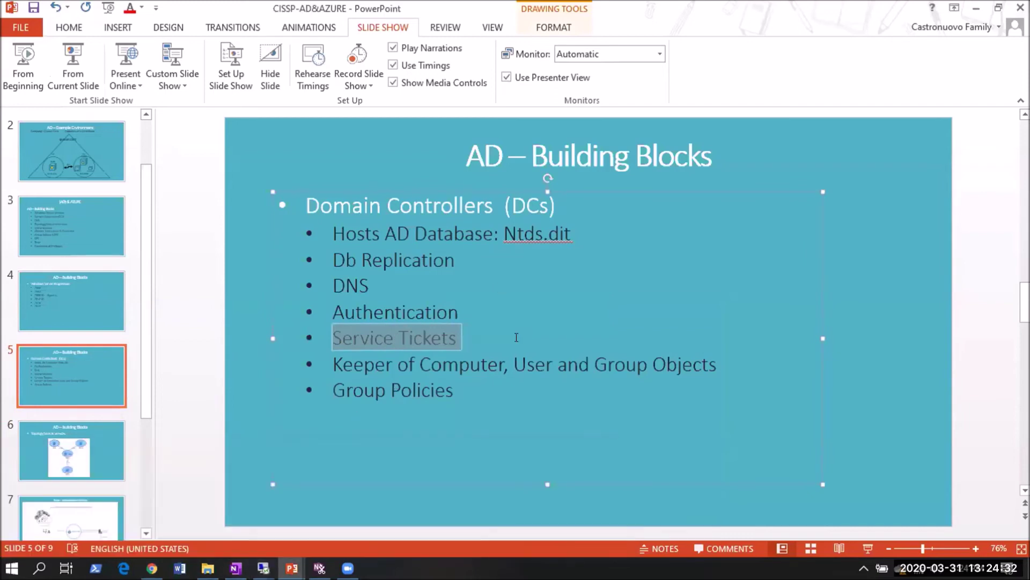
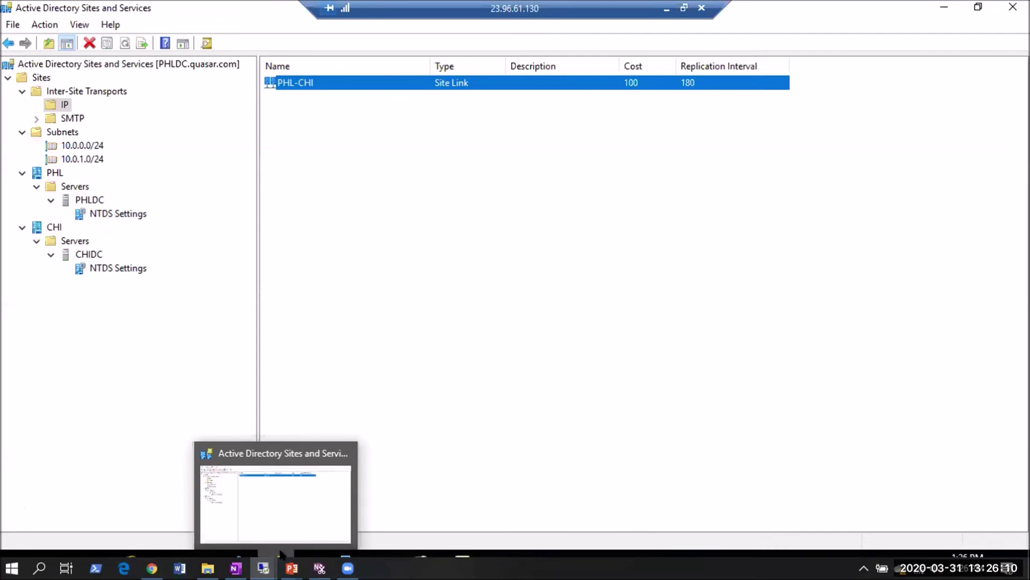
Switch to Group Policy Management, maximize its window and widen the console tree to show the full object names.
mouse_move(342, 555)
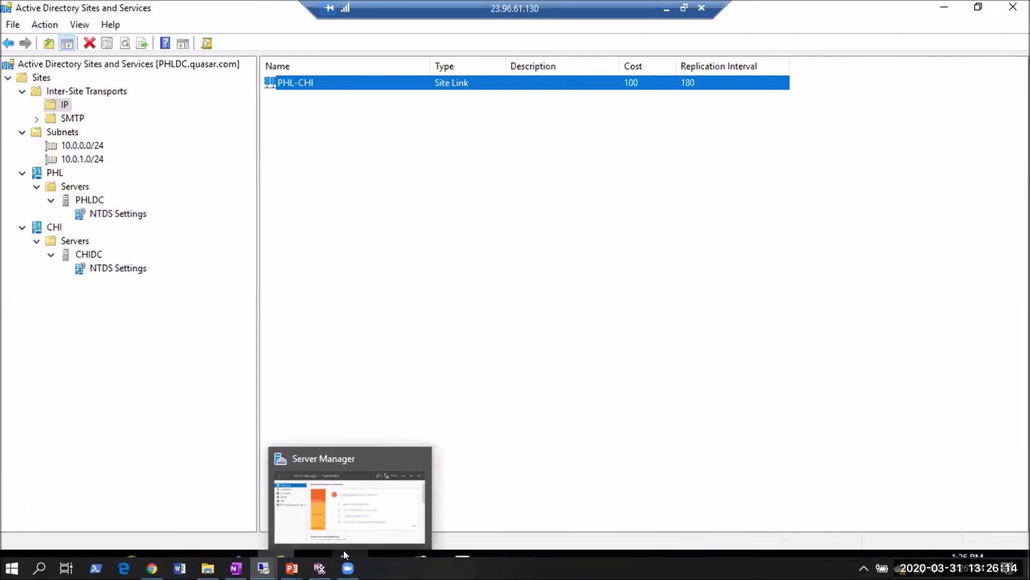
mouse_move(391, 553)
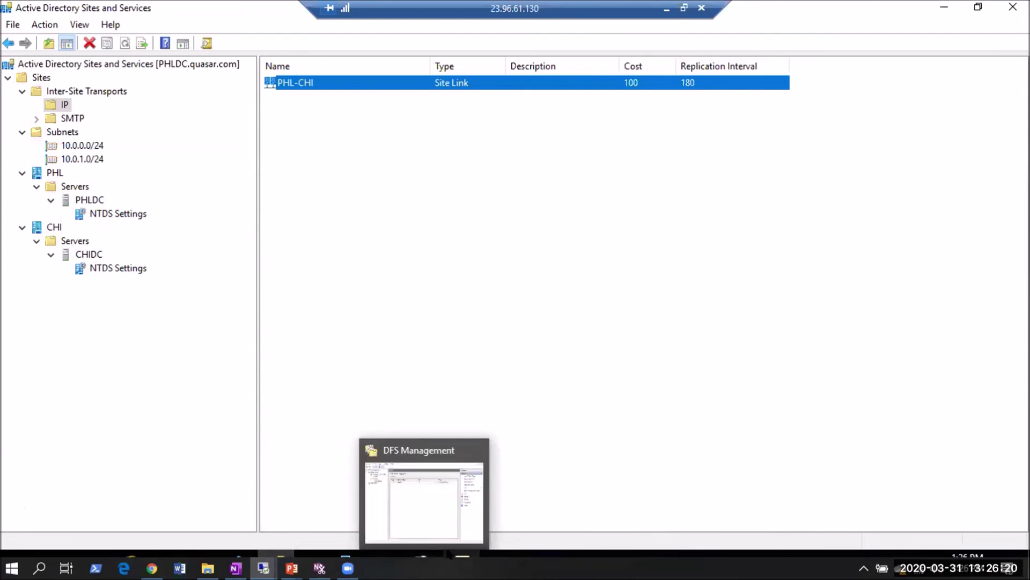
mouse_move(461, 556)
left_click(459, 510)
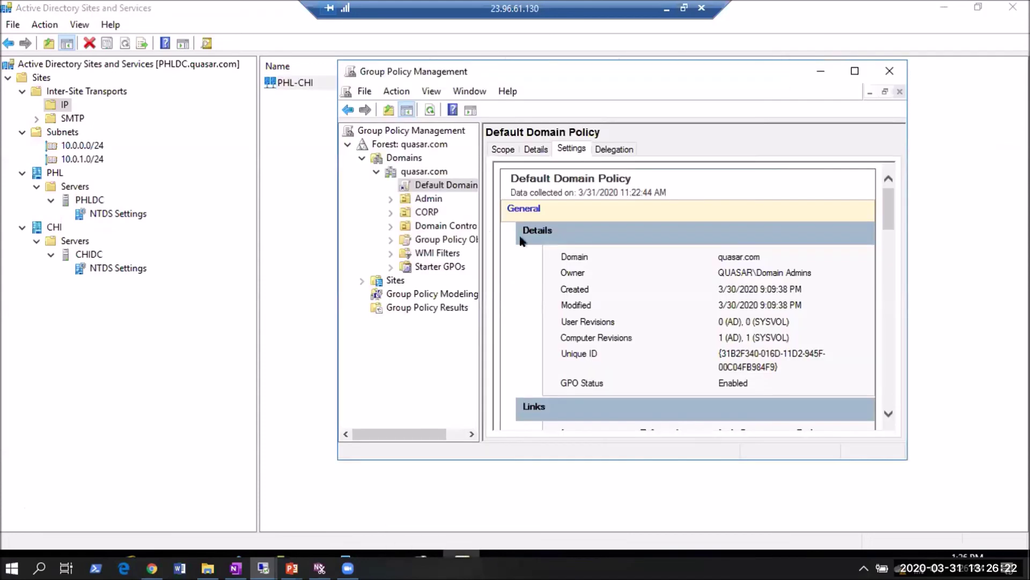
left_click(855, 72)
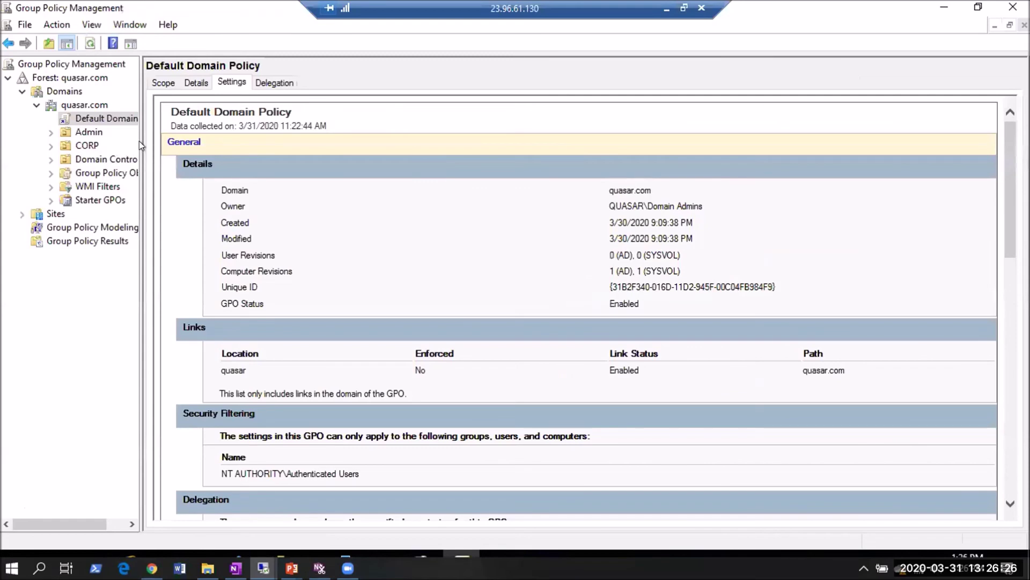
left_click_drag(139, 140, 310, 147)
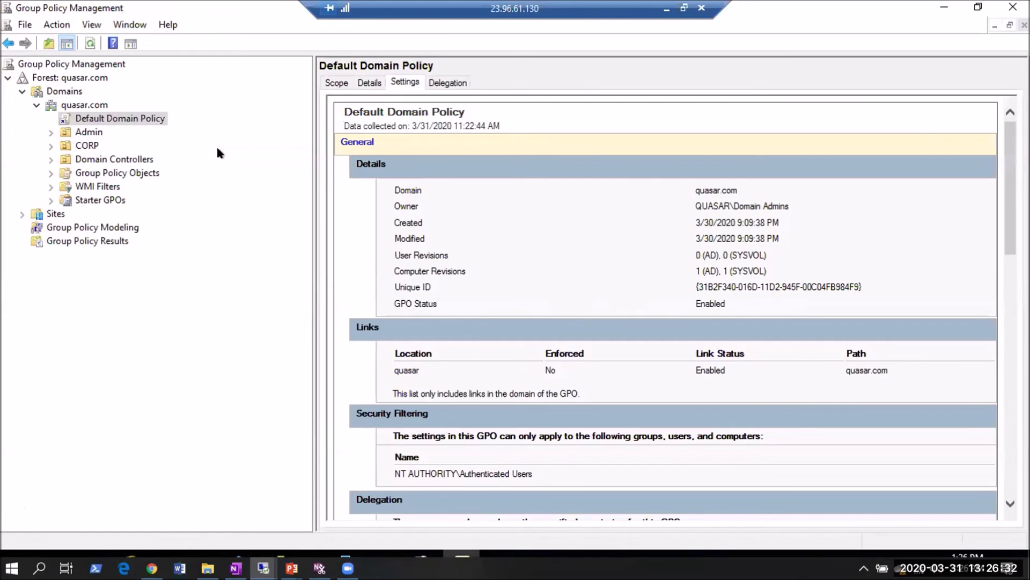
Review the Default Domain Policy settings from the general details down to the password, account lockout and Kerberos policies.
left_click(110, 120)
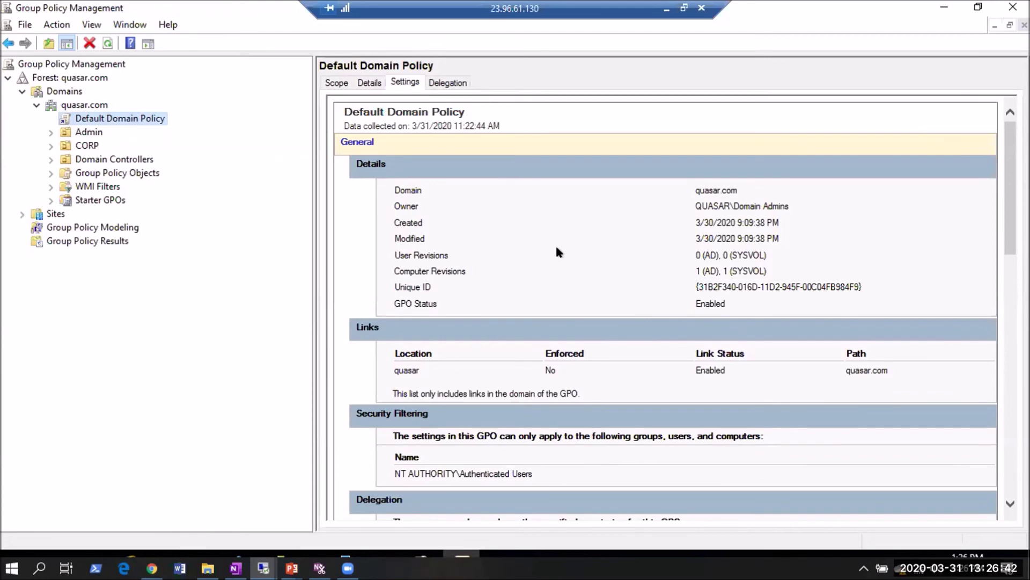
scroll(556, 248, "down", 1)
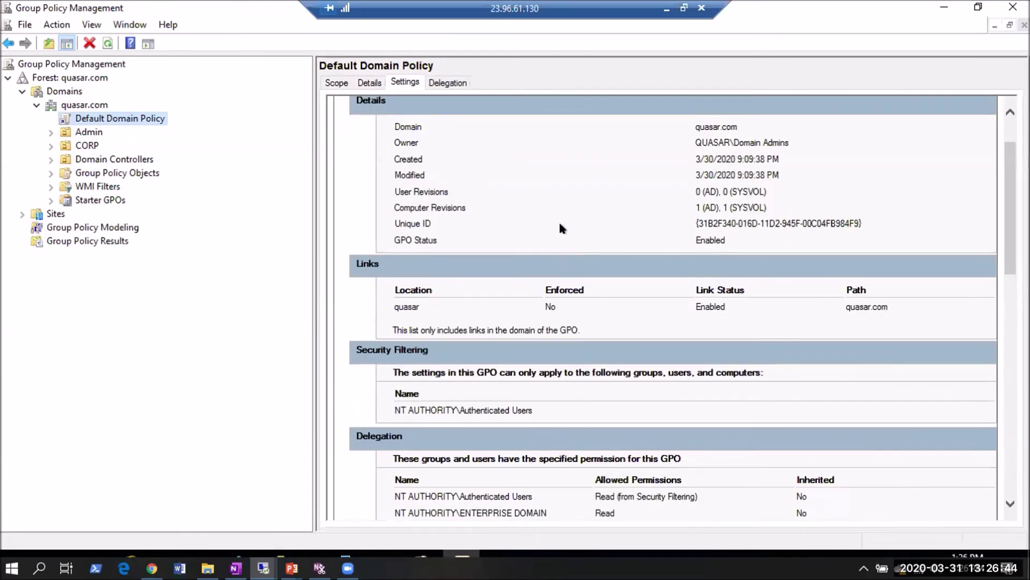
scroll(558, 236, "down", 5)
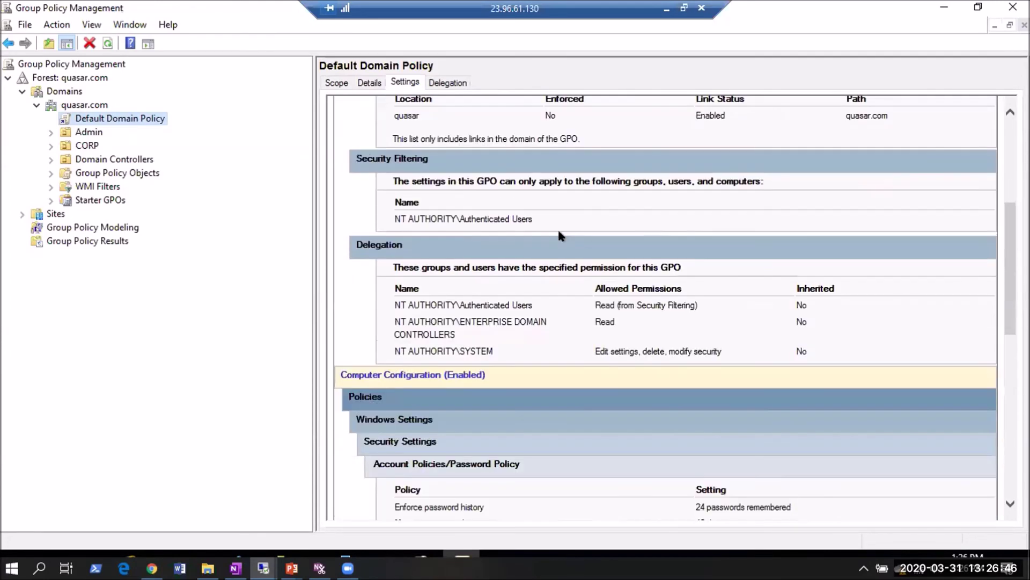
scroll(559, 232, "down", 3)
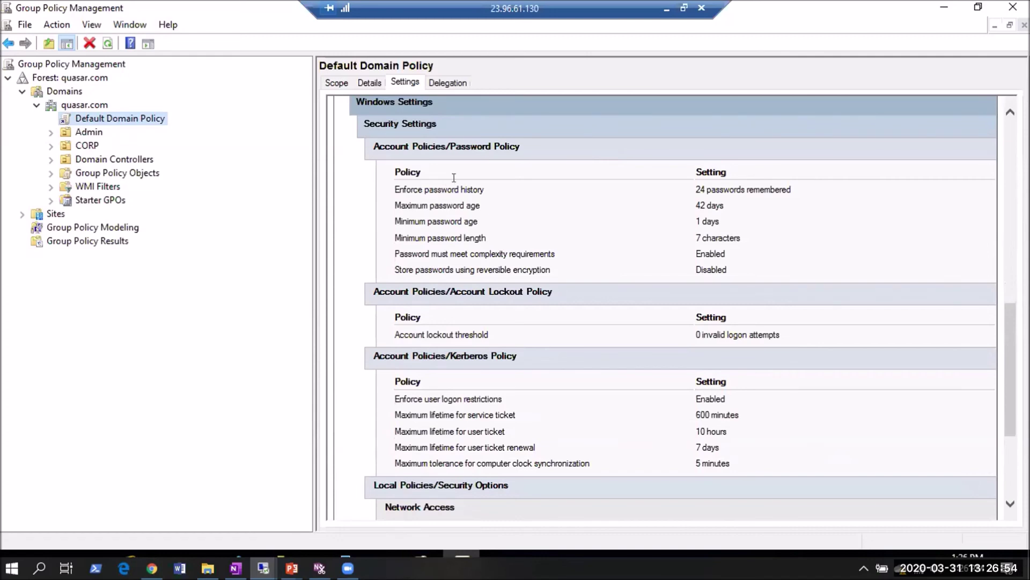
scroll(431, 179, "up", 1)
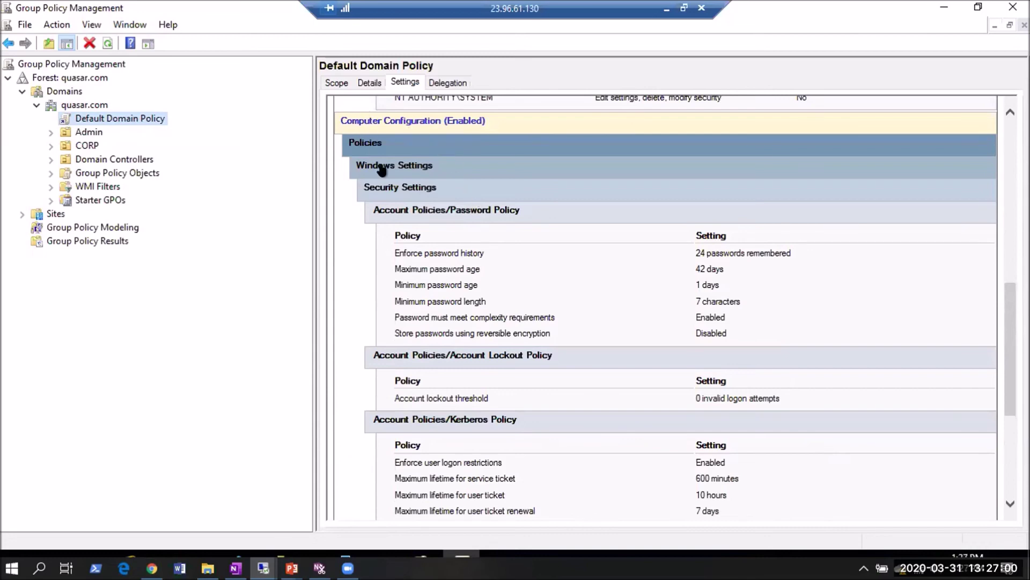
Examine the password policy in the Default Domain Policy, highlighting the maximum and minimum password age values, and look over the neighbouring policies.
left_click(393, 248)
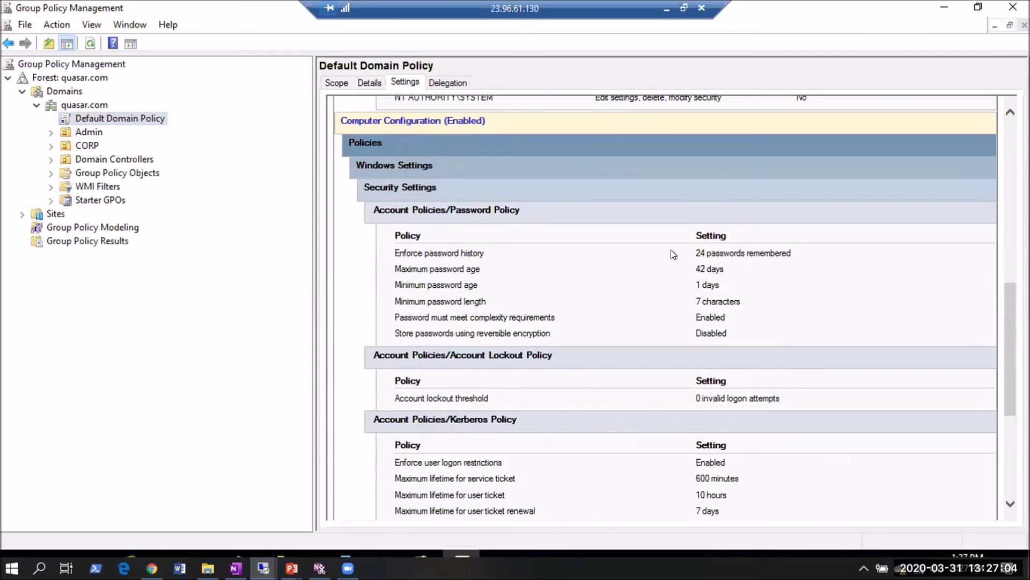
scroll(679, 273, "down", 3)
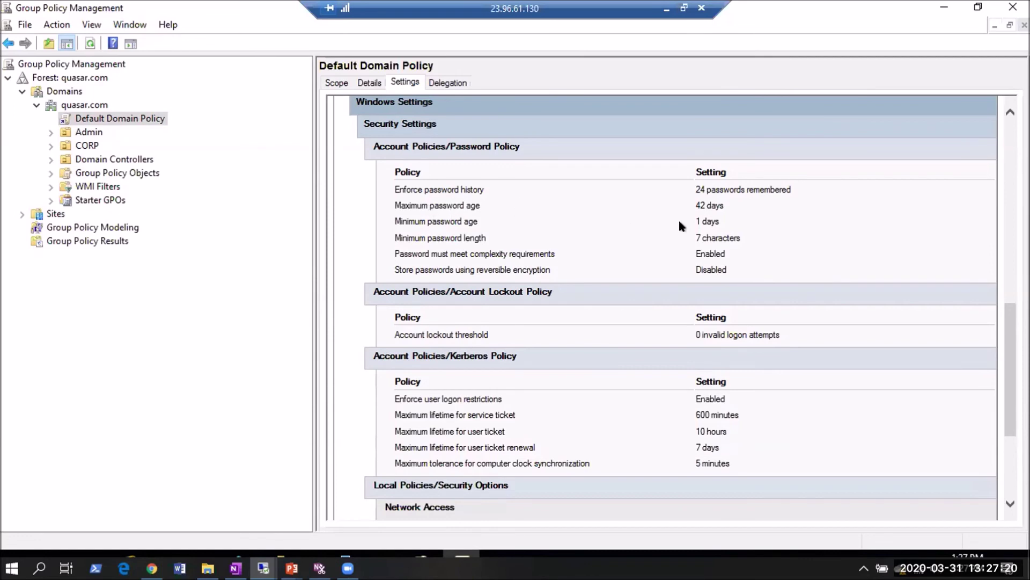
left_click_drag(693, 204, 714, 203)
left_click_drag(694, 222, 720, 221)
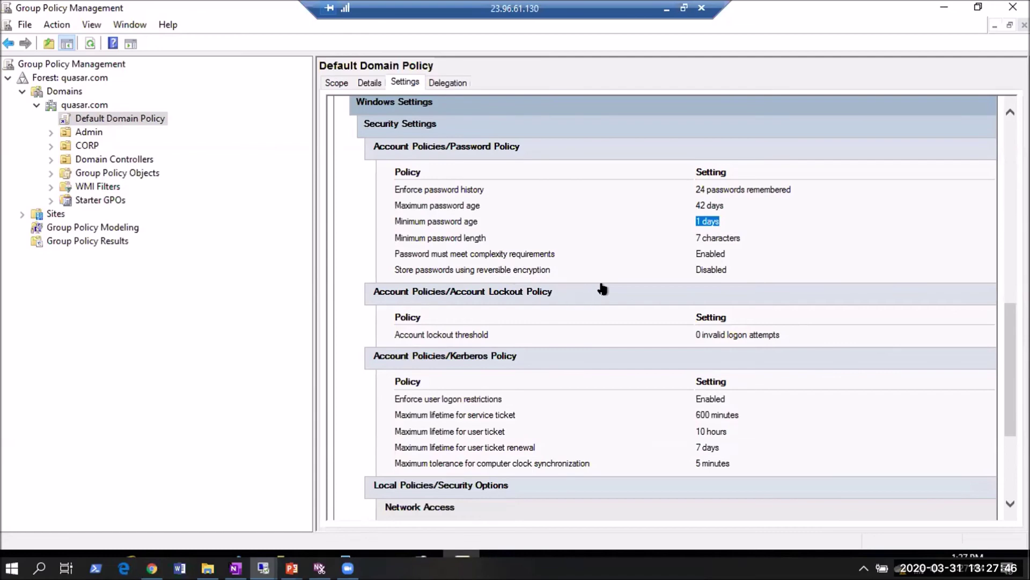
scroll(604, 285, "down", 2)
scroll(605, 285, "up", 4)
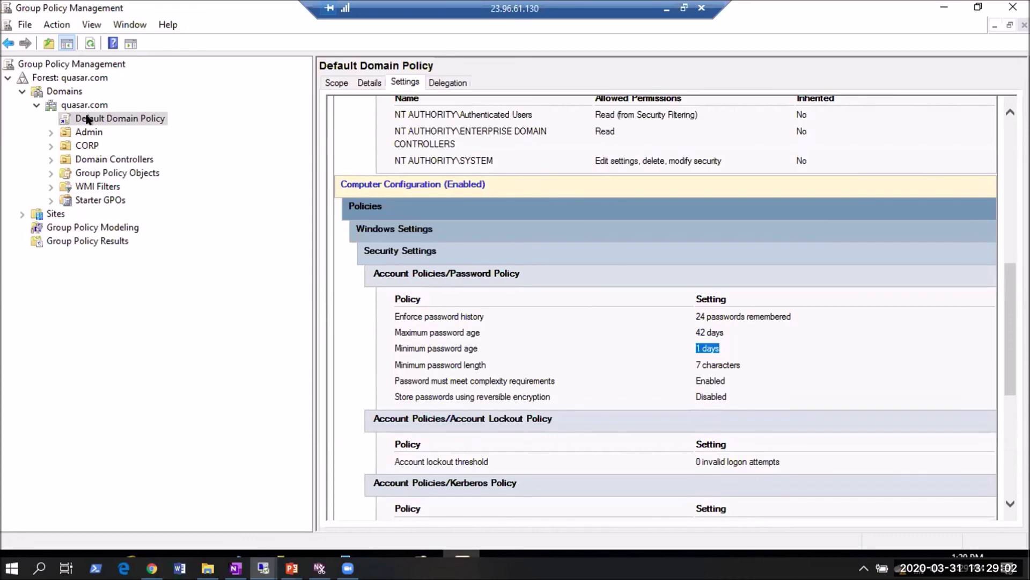
Expand the Group Policy Objects container, the CORP OU and its CHI OU, and reselect the Default Domain Policy.
left_click(49, 174)
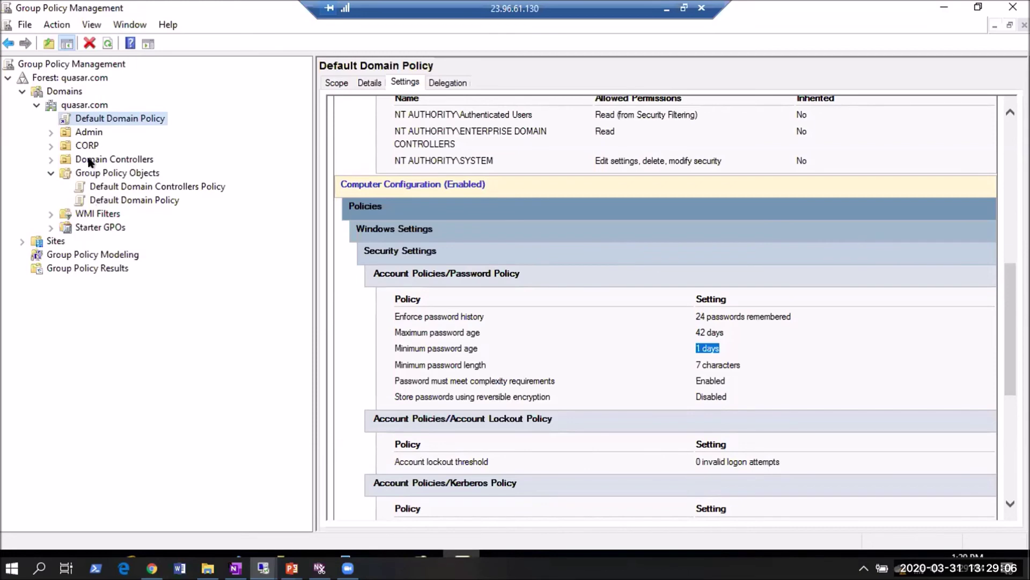
left_click(50, 147)
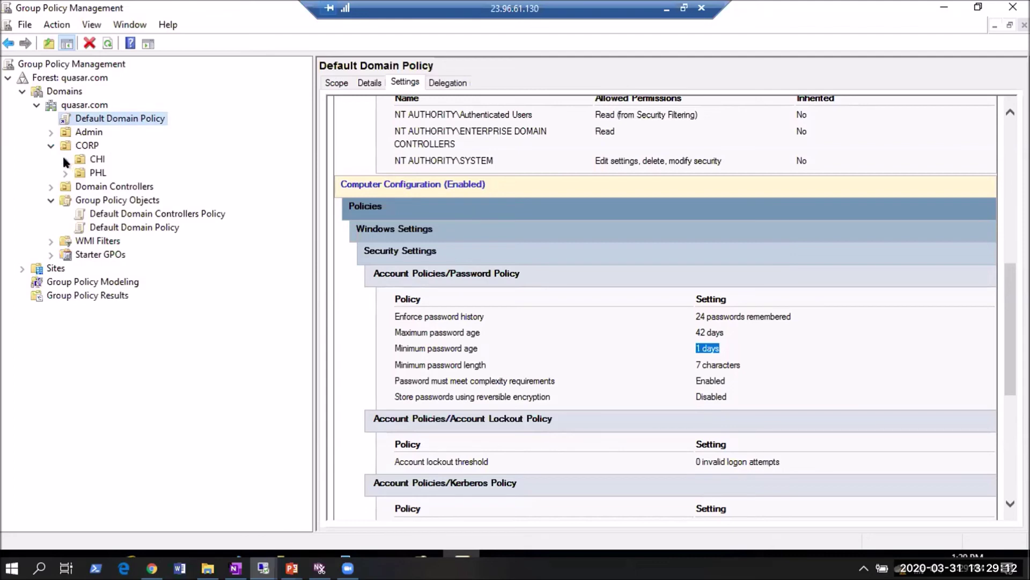
left_click(65, 160)
left_click(94, 119)
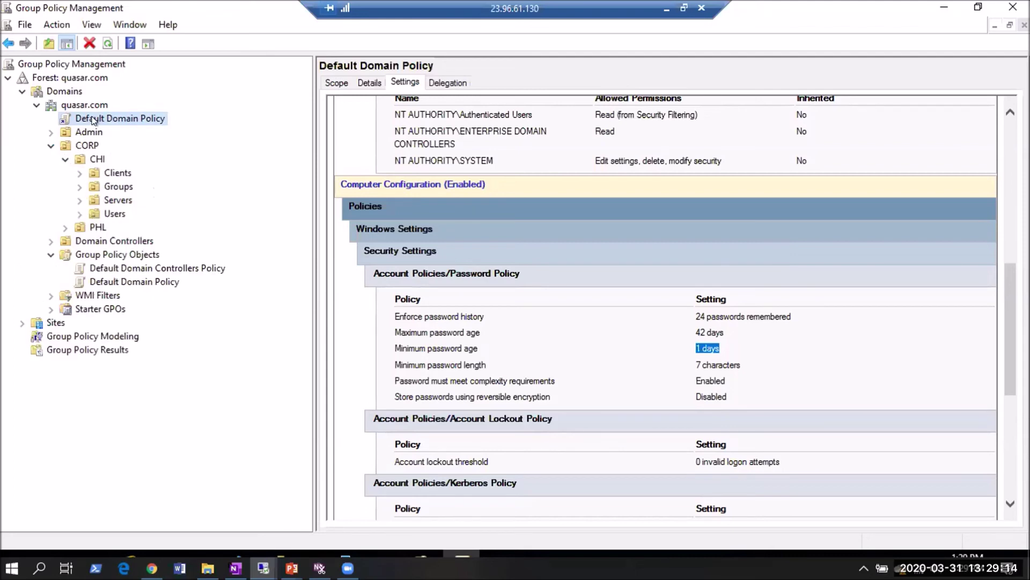
Inspect the CHI OU's linked GPOs, its available GPO actions and the domain's Group Policy Objects list without changing anything.
left_click(84, 160)
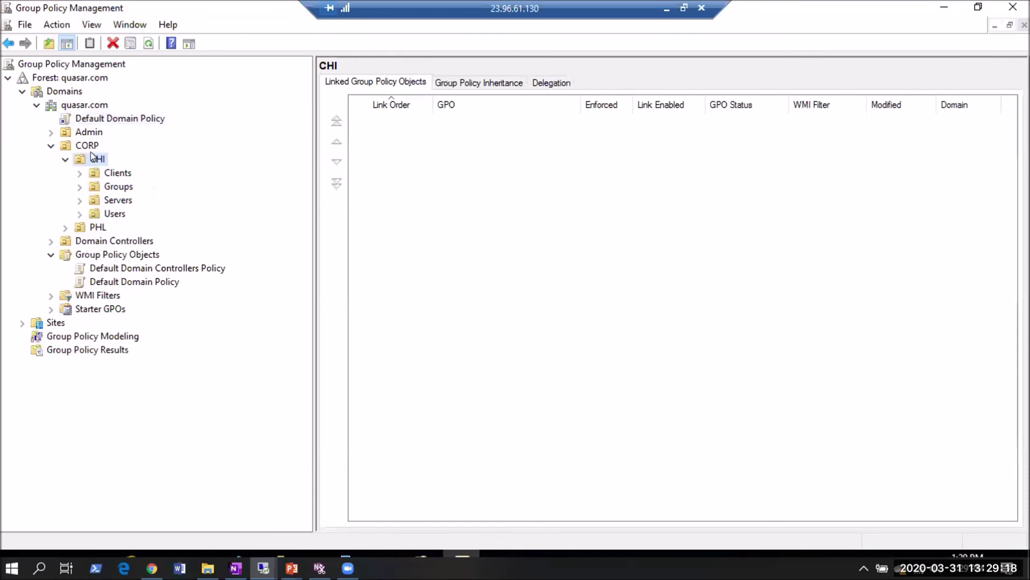
right_click(93, 157)
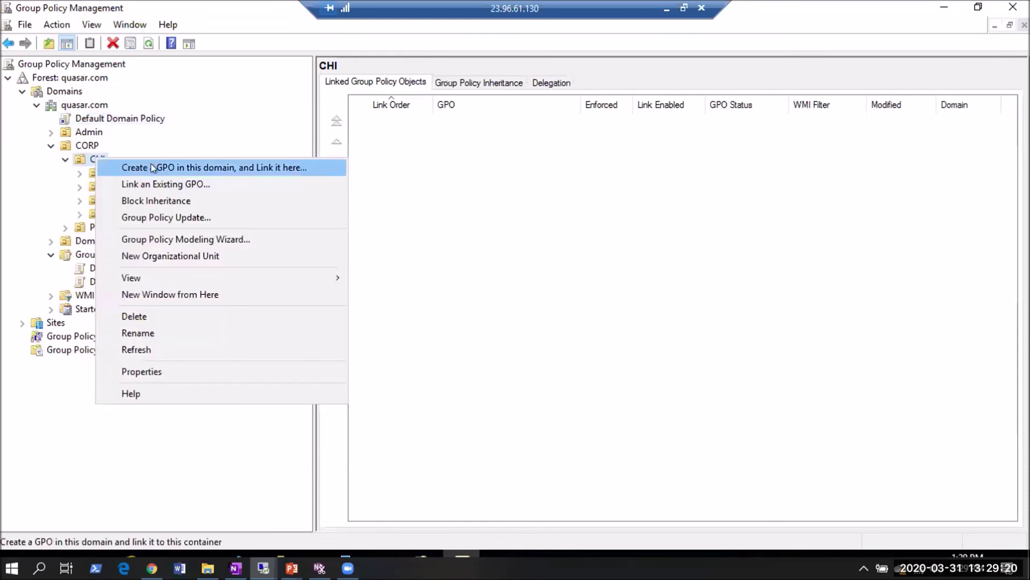
left_click(65, 400)
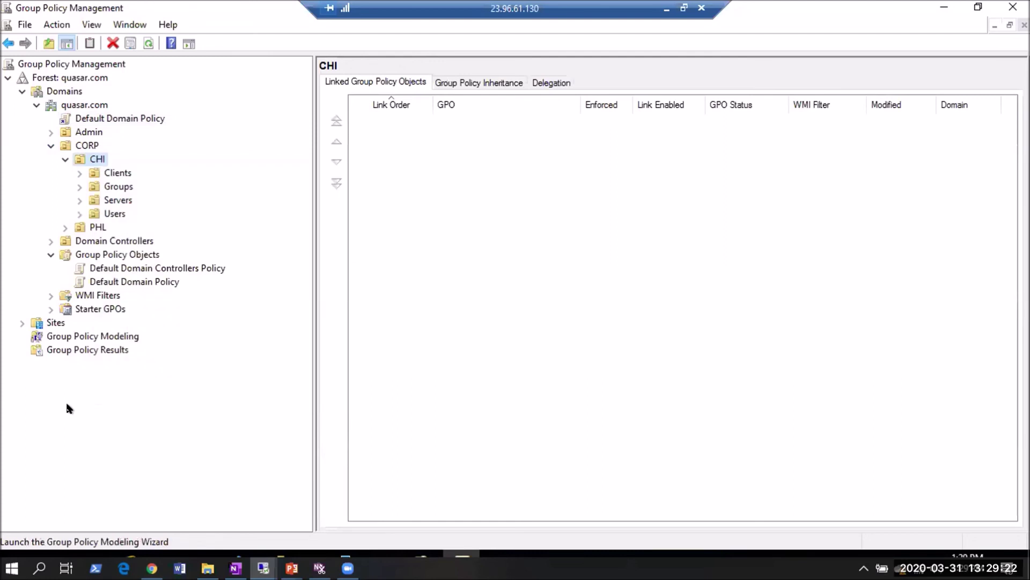
left_click(123, 254)
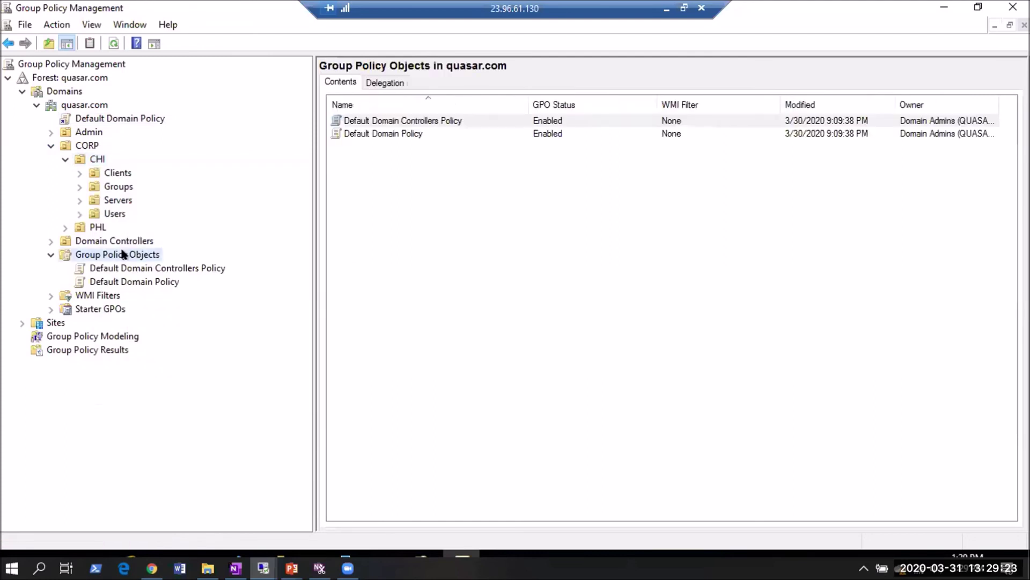
left_click(92, 159)
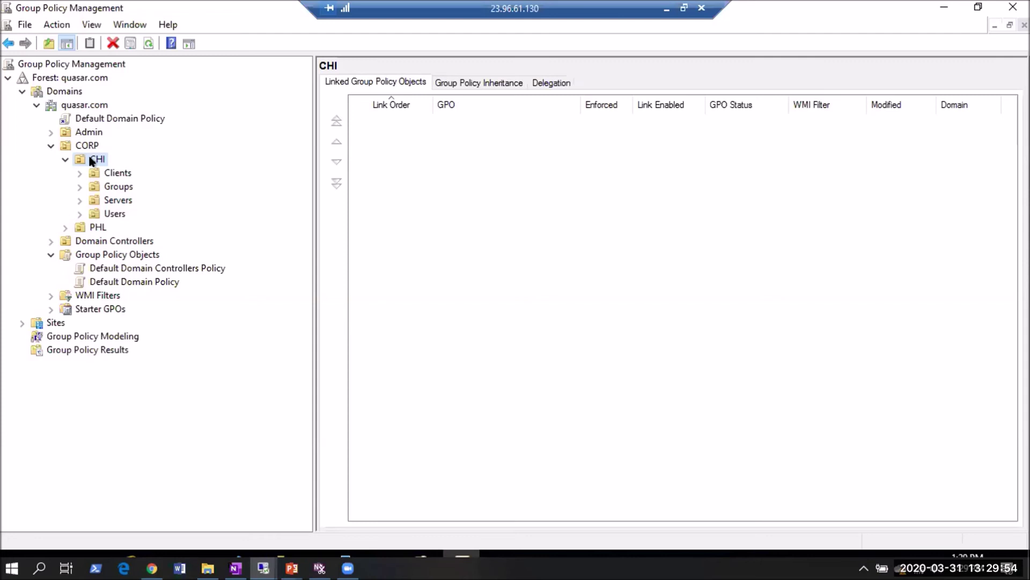
right_click(92, 160)
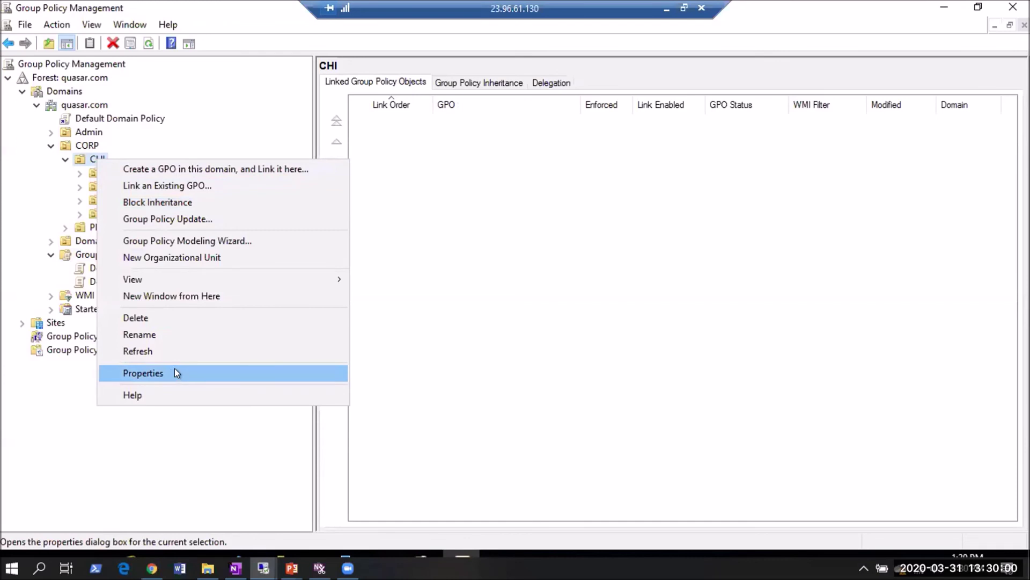
left_click(198, 118)
Switch to the Active Directory Users and Computers window connected to CHIDC.quasar.com and reposition it over the Group Policy console.
mouse_move(278, 555)
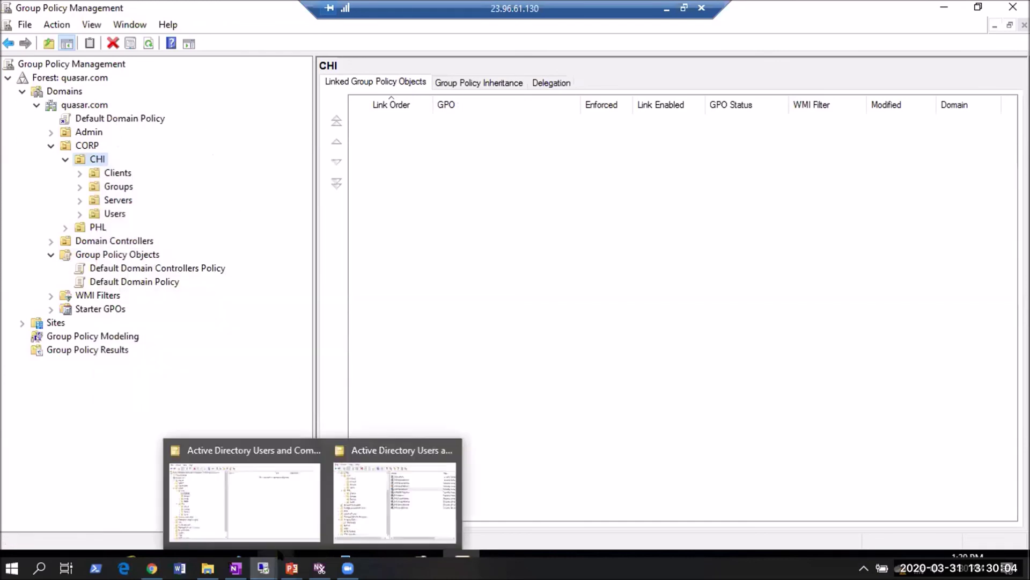
mouse_move(223, 551)
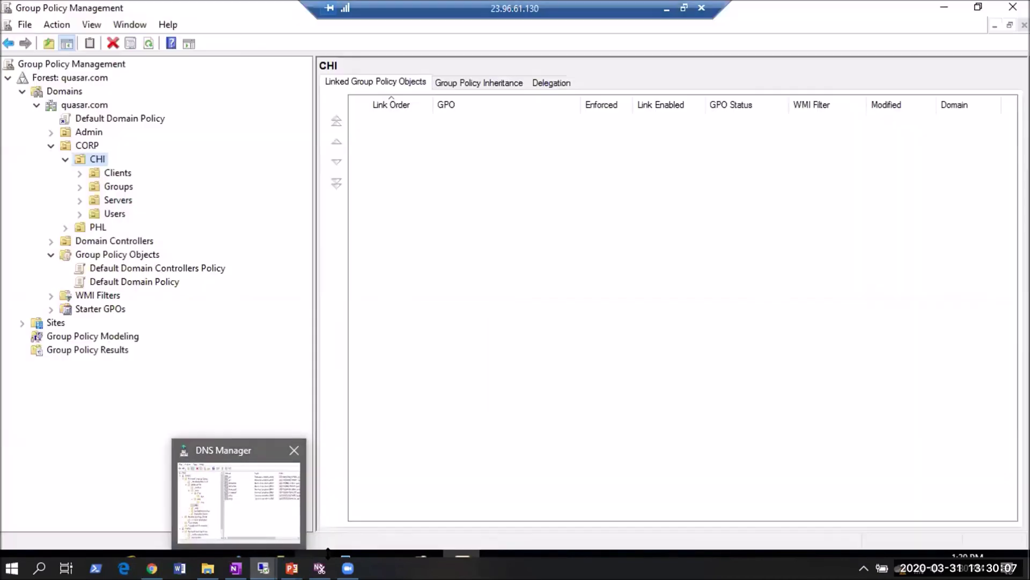
mouse_move(330, 556)
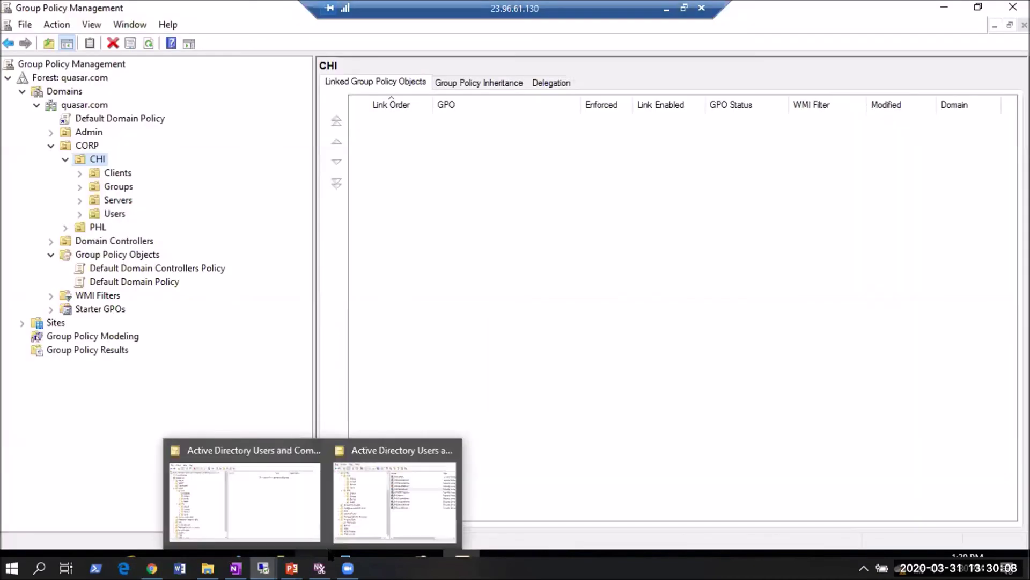
left_click(278, 510)
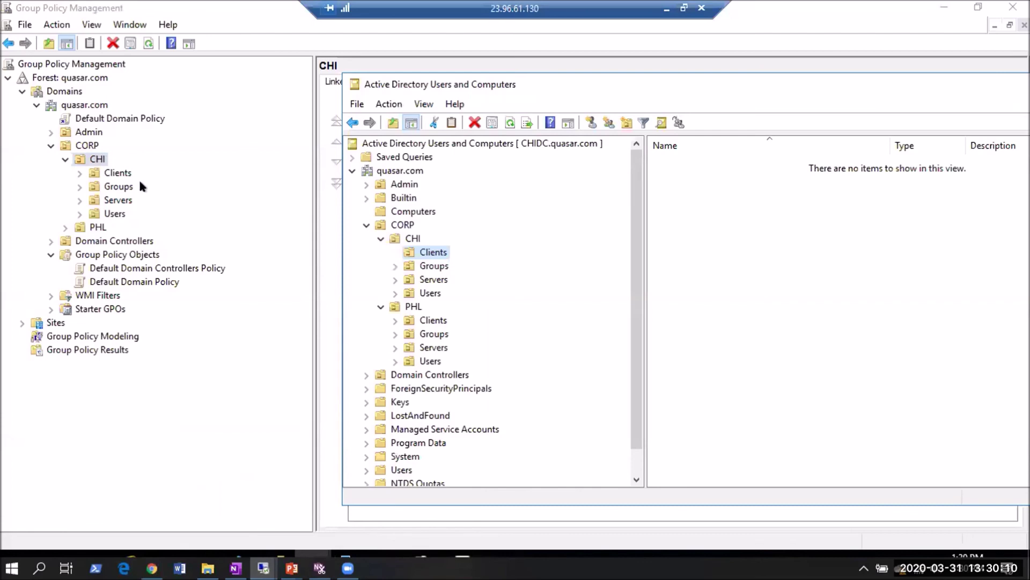
left_click_drag(578, 77, 370, 56)
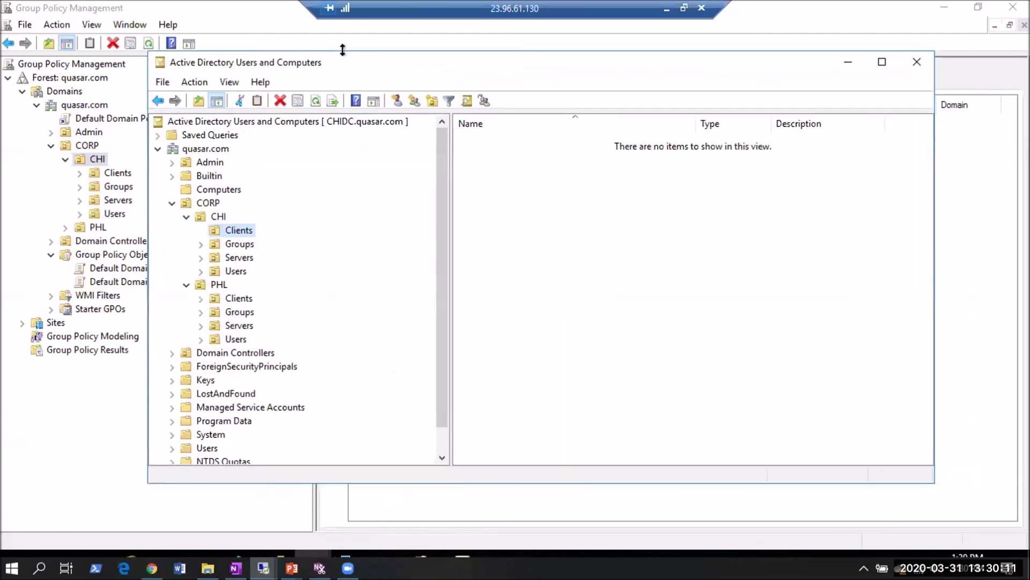
Start the Delegation of Control Wizard for the Clients OU under CHI and add the AdminSpock account.
right_click(222, 231)
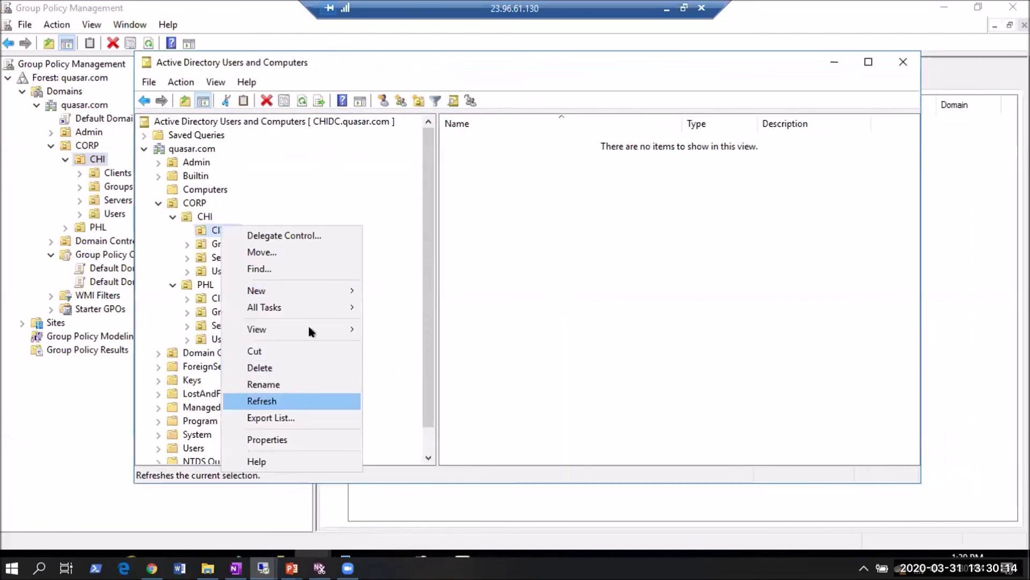
left_click(304, 236)
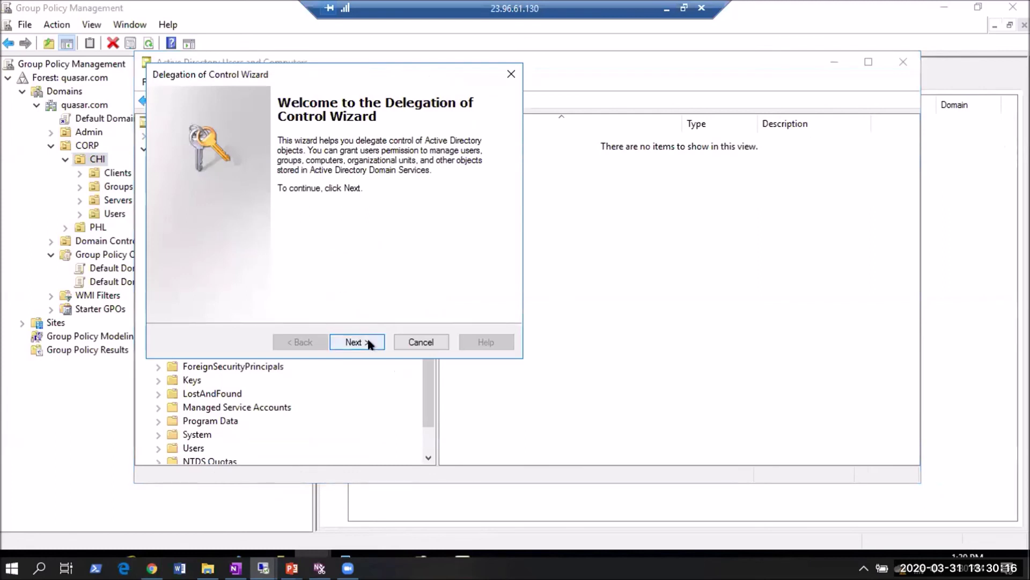
left_click(365, 343)
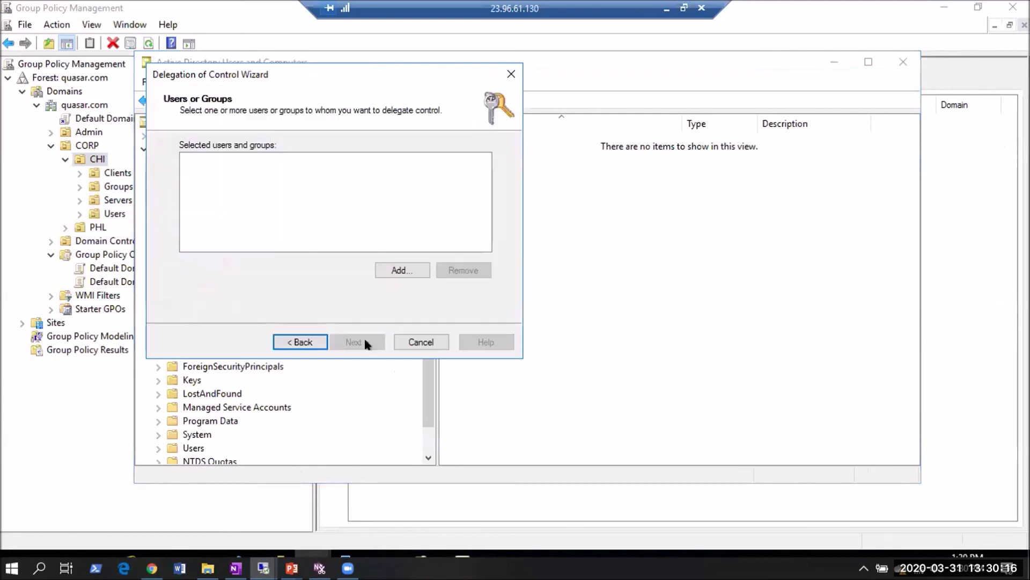
left_click(411, 270)
type("adminspoc")
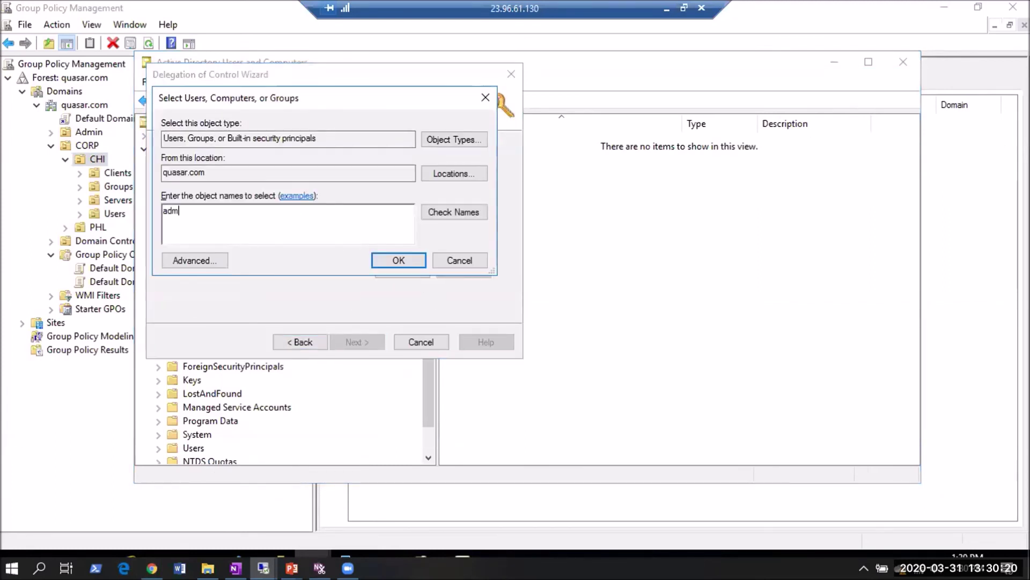
left_click(410, 266)
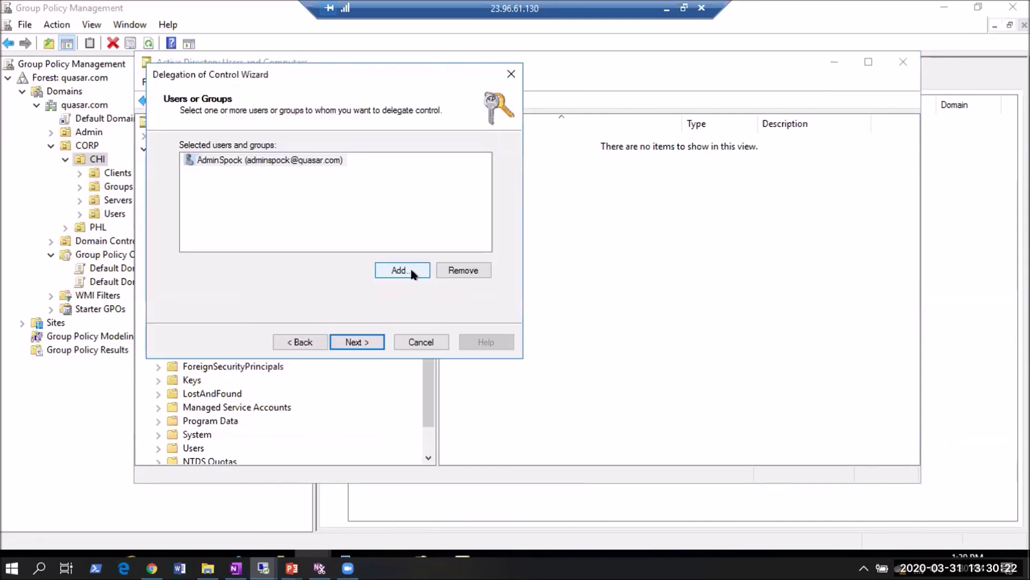
Choose Manage Group Policy links as the common task to delegate.
left_click(357, 339)
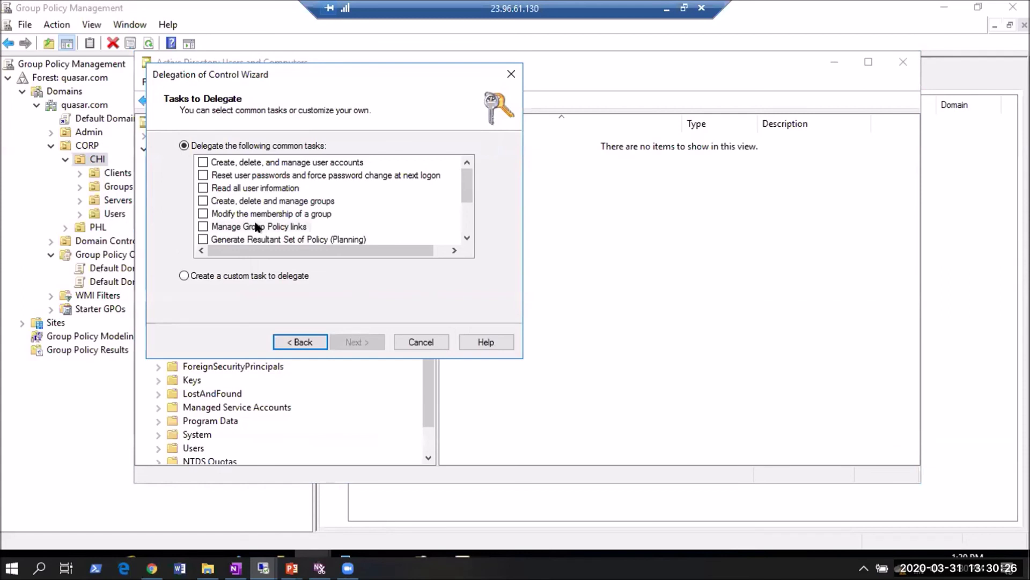
left_click(221, 227)
left_click(202, 226)
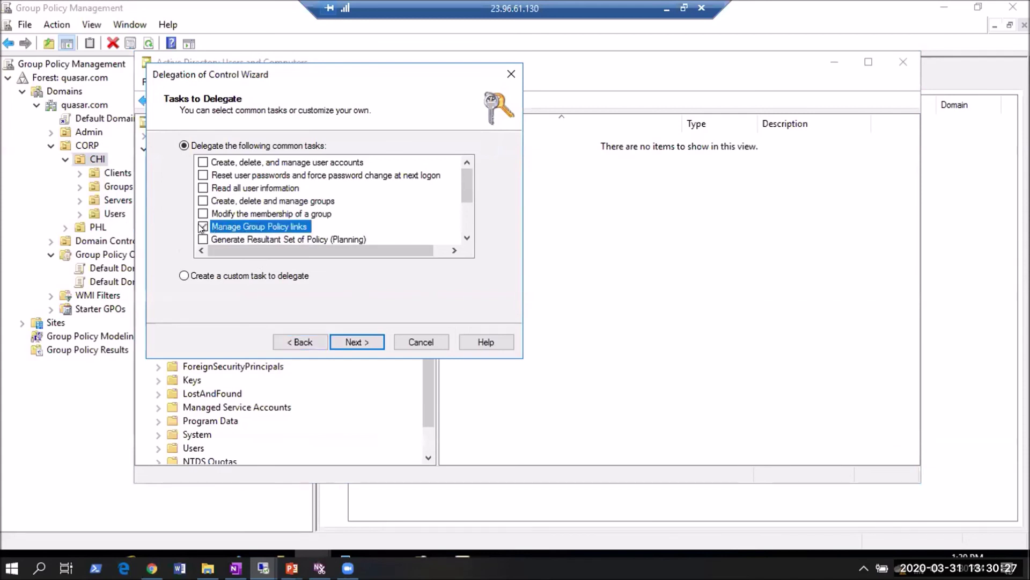
Complete the Delegation of Control Wizard for the Clients OU with the Manage Group Policy links task.
left_click(357, 342)
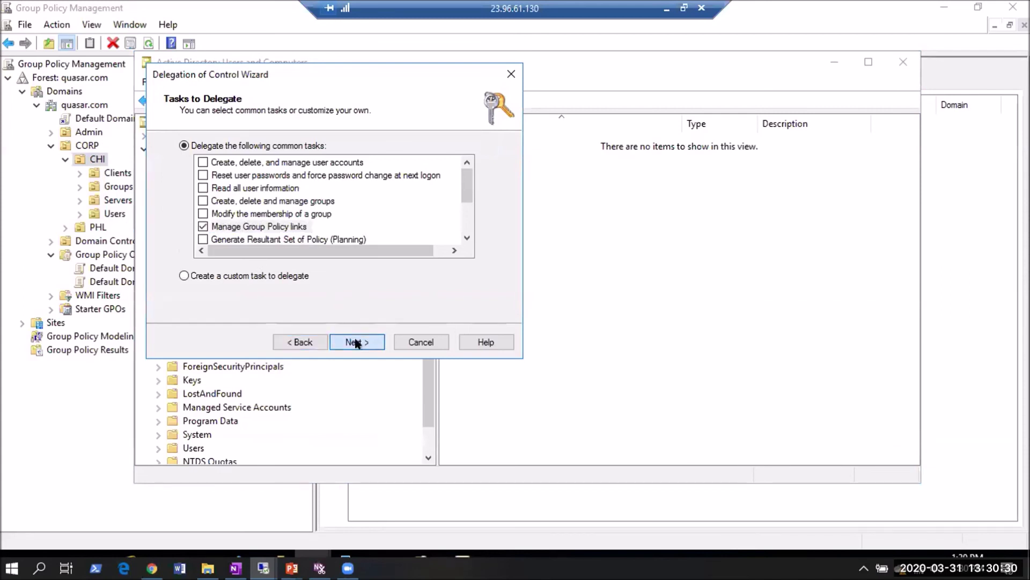
left_click(353, 342)
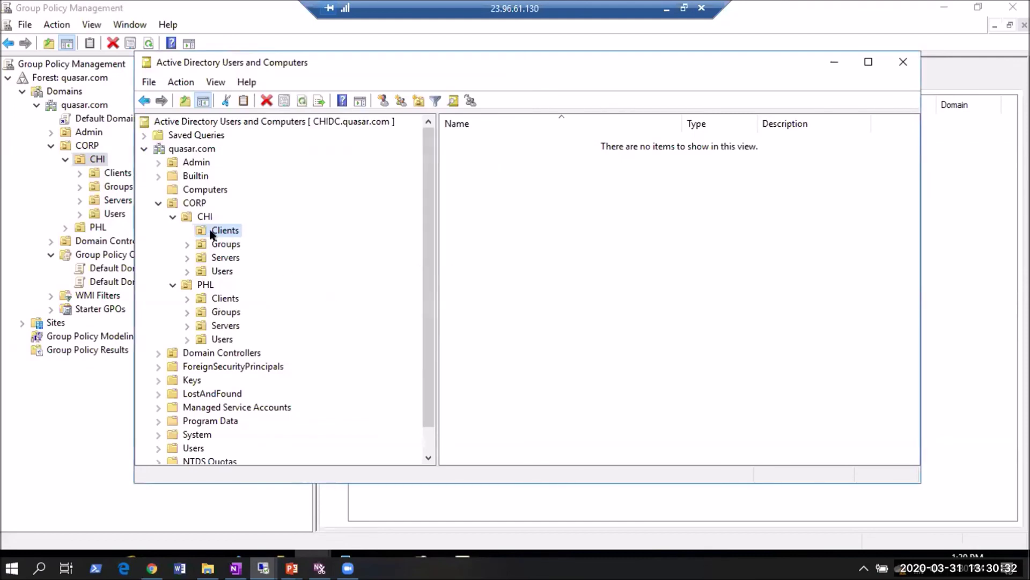
right_click(211, 234)
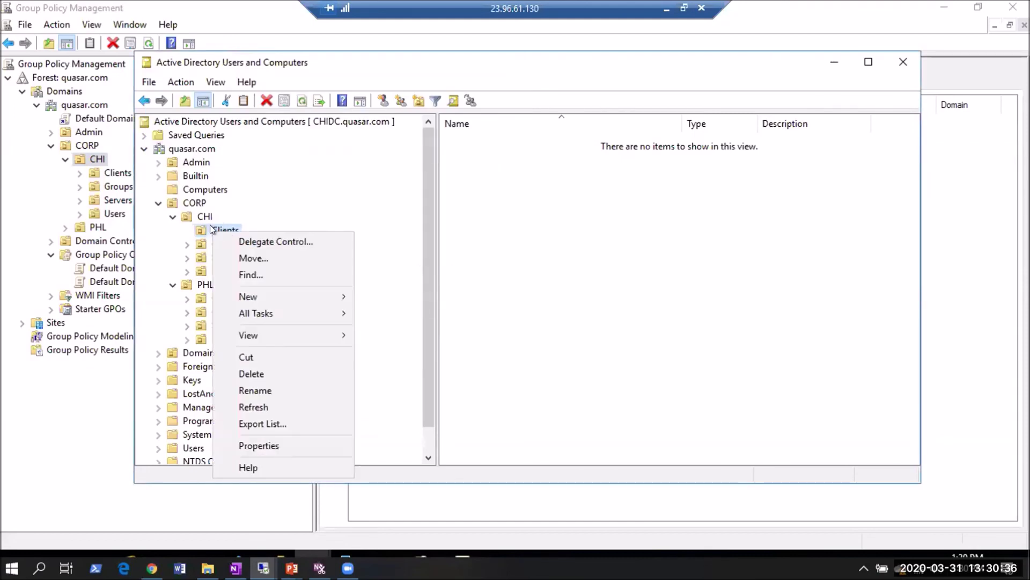
left_click(211, 230)
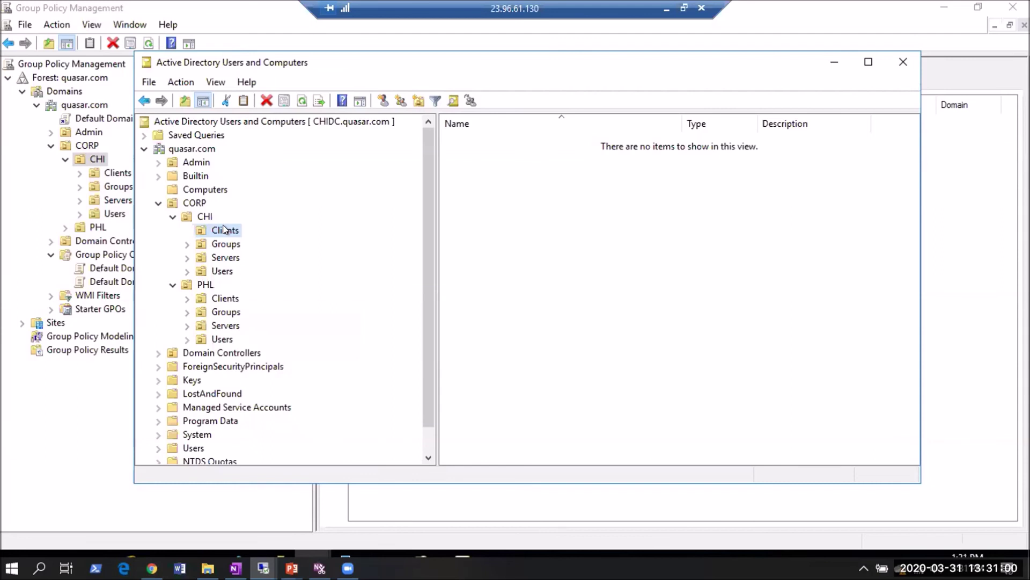
left_click(224, 229)
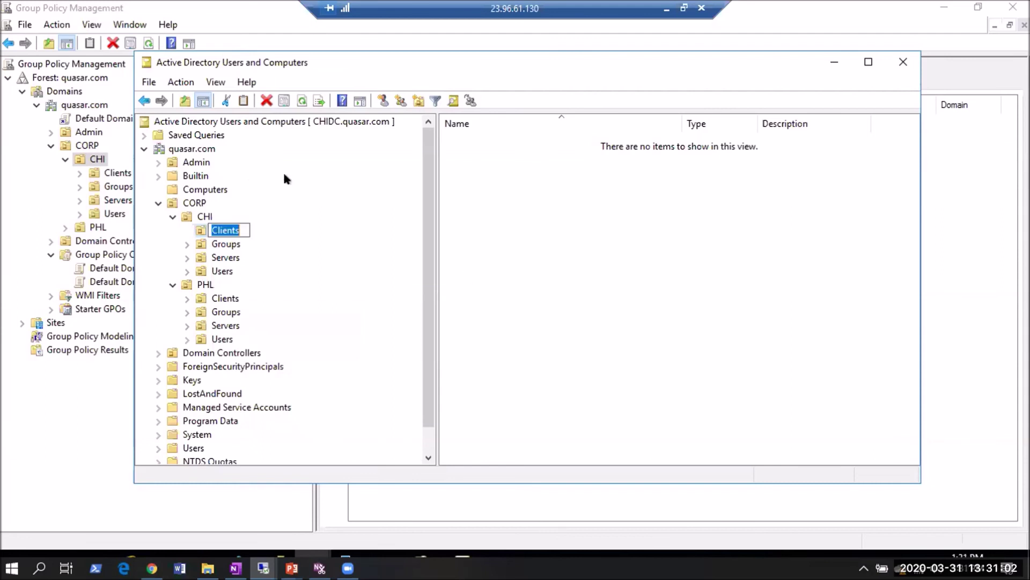
mouse_move(430, 259)
left_mouse_down()
mouse_move(430, 384)
mouse_move(436, 285)
mouse_move(414, 246)
left_mouse_up()
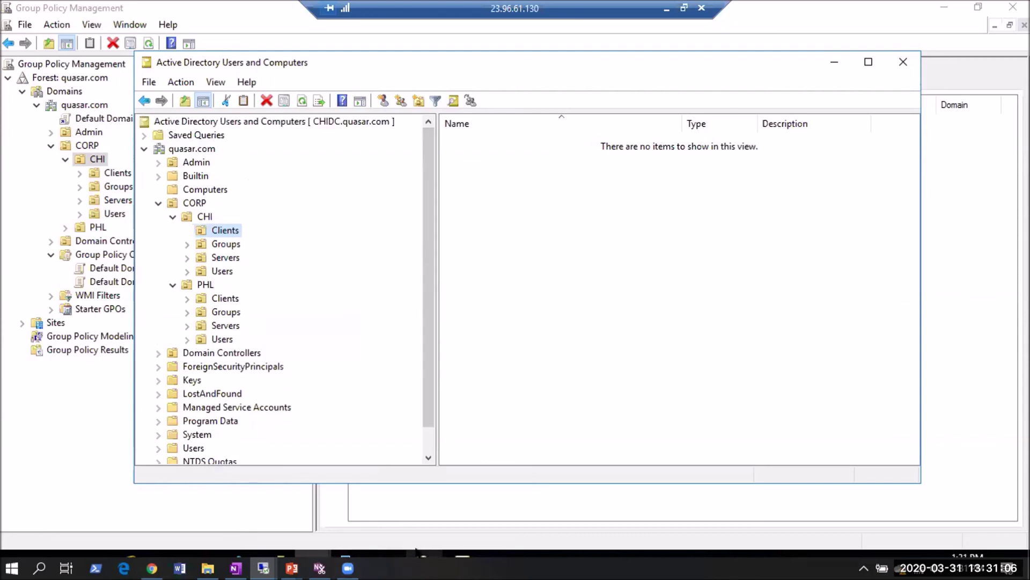
Switch to the Group Policy Management console and create a new GPO named GPO1 under the domain's Group Policy Objects.
mouse_move(418, 550)
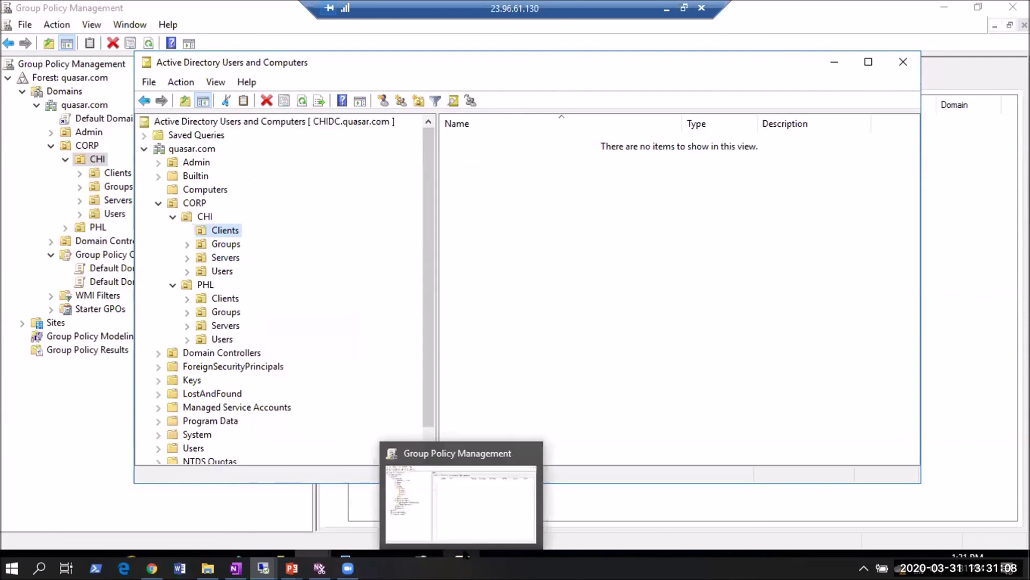
left_click(465, 503)
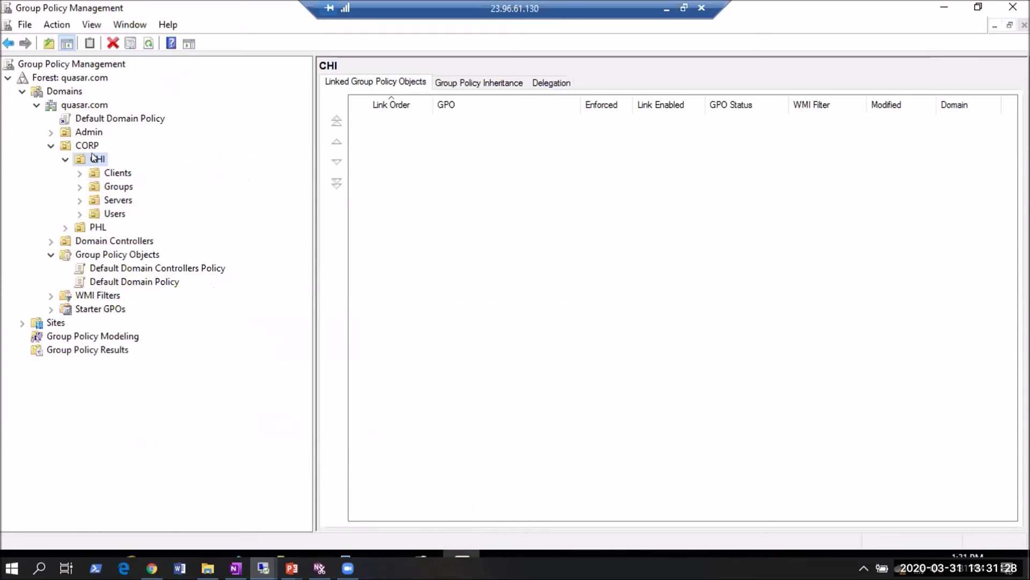
left_click(114, 256)
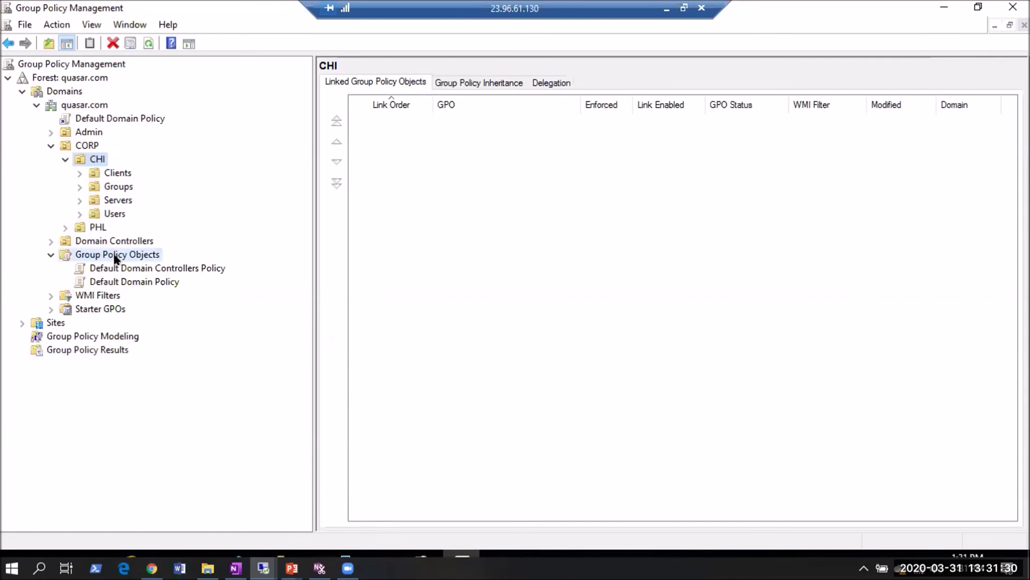
right_click(114, 258)
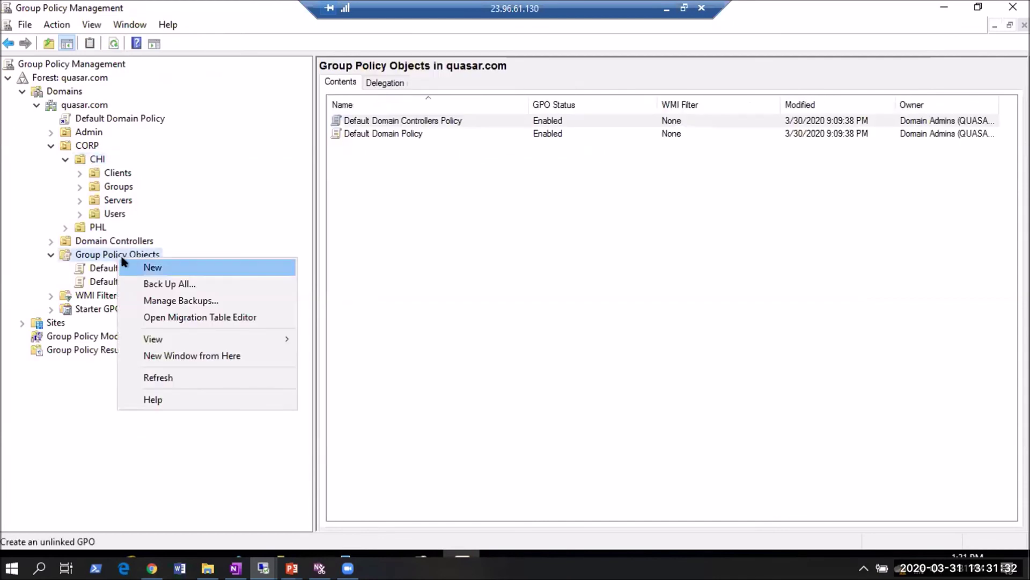
left_click(152, 267)
type("GPO1")
left_click(551, 322)
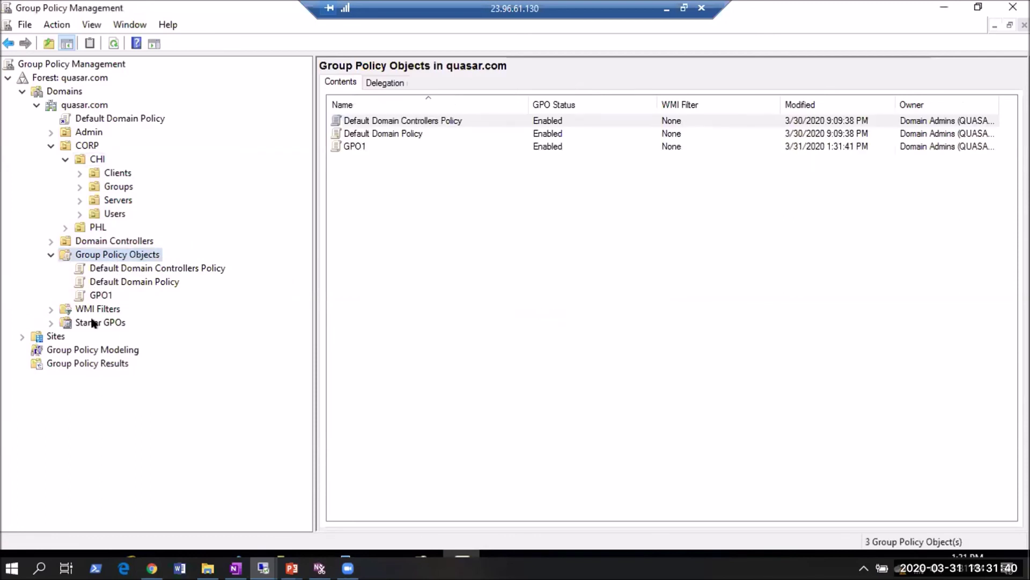
Open GPO1's delegation list, start adding a user or group, and resolve the name phlclient to the PHLClientAdmins group.
left_click(109, 296)
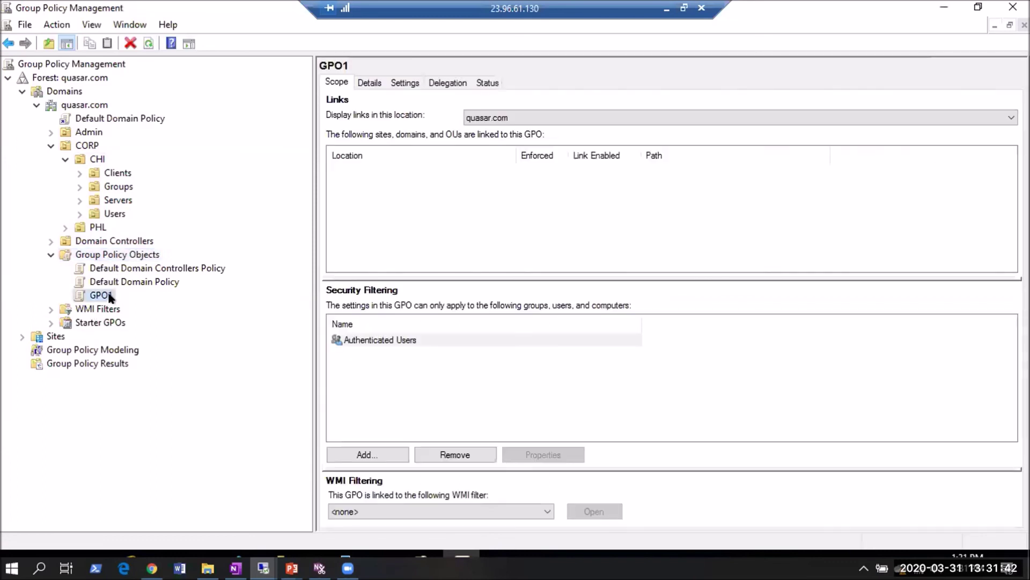
right_click(110, 297)
left_click(439, 83)
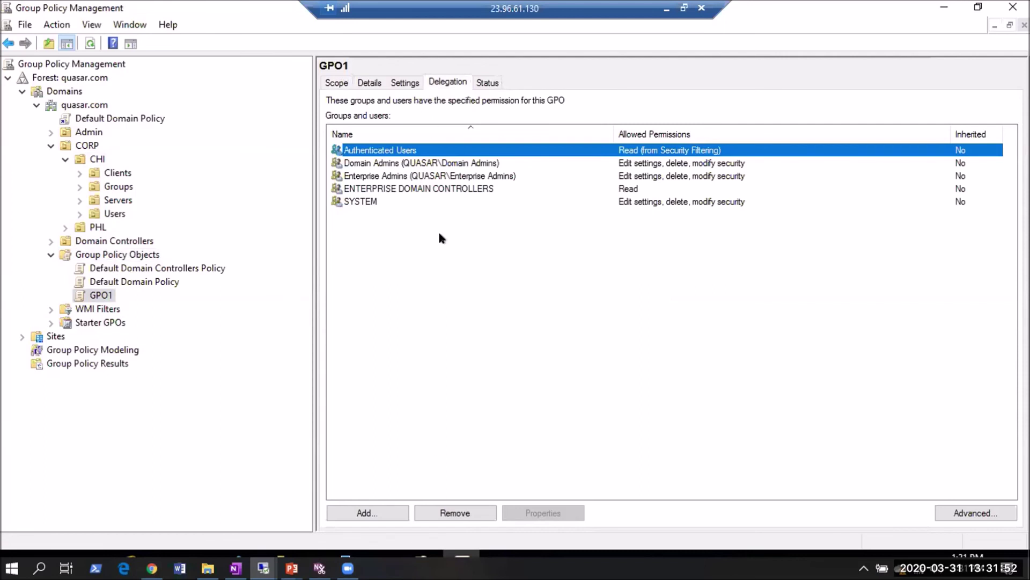
left_click(367, 511)
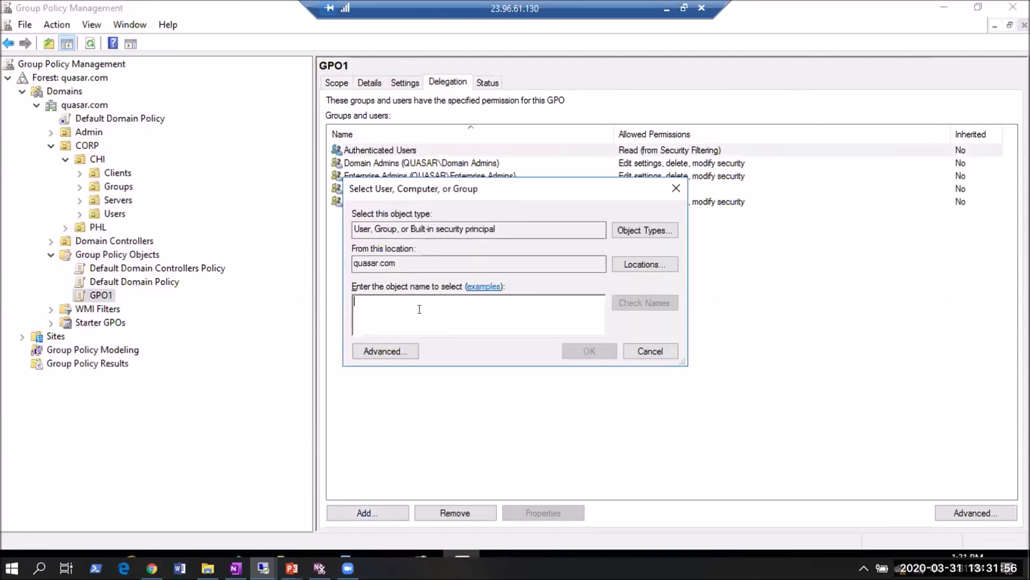
type("phlcl")
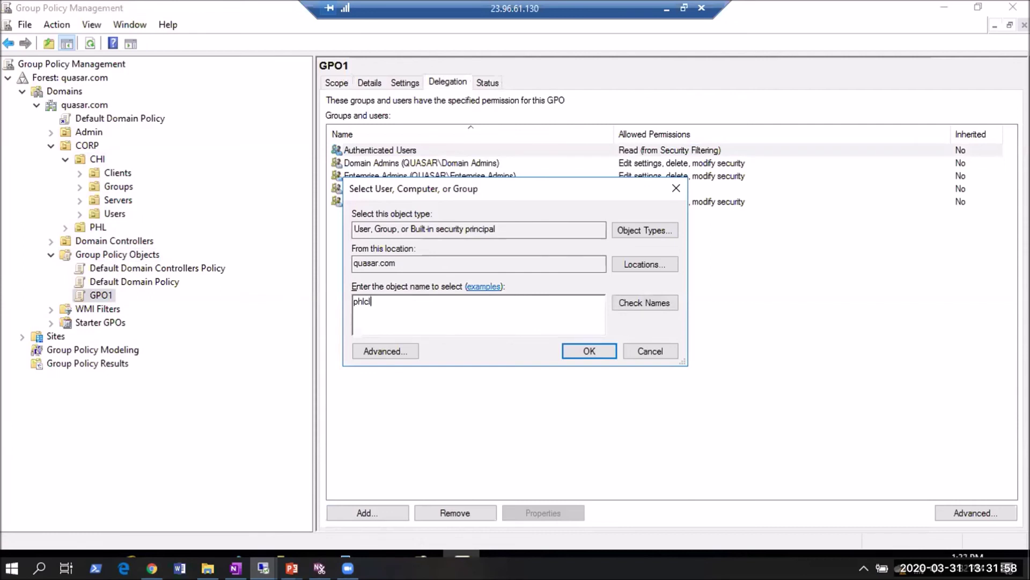
type("ient")
left_click(674, 306)
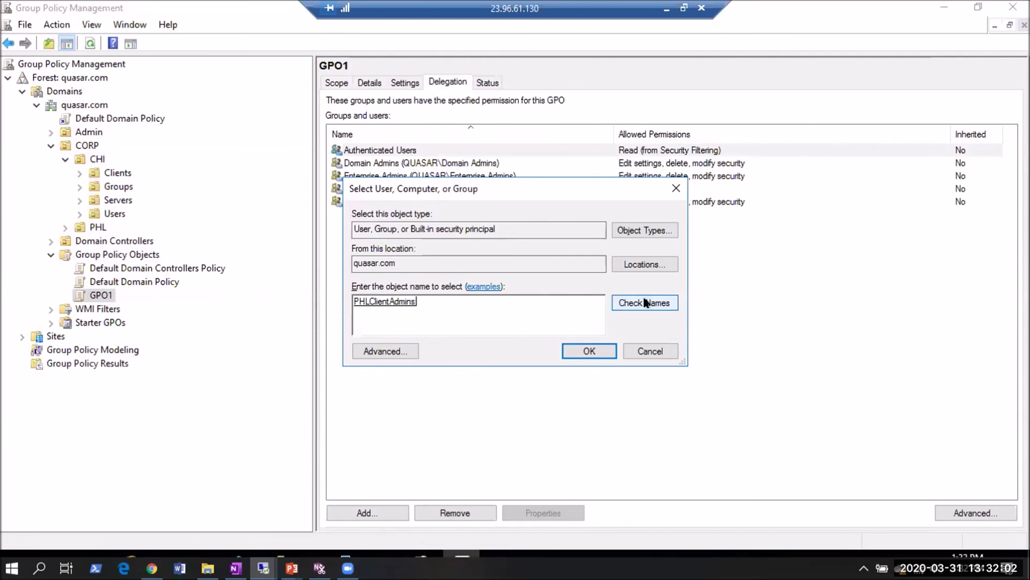
Replace the PHLClientAdmins entry with the AdminKirk account and grant it Read permission on GPO1.
double_click(541, 307)
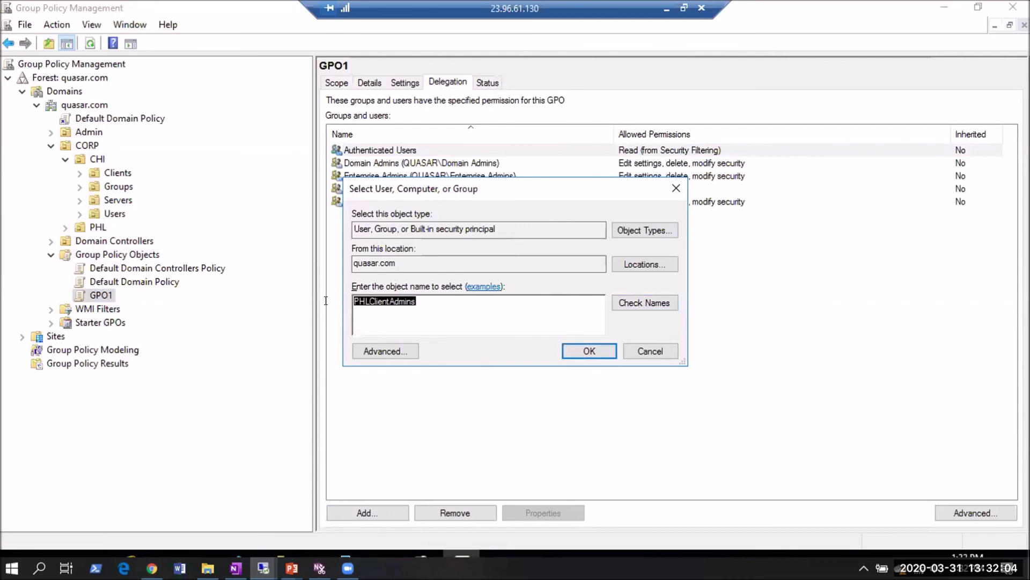
type("adminkirk")
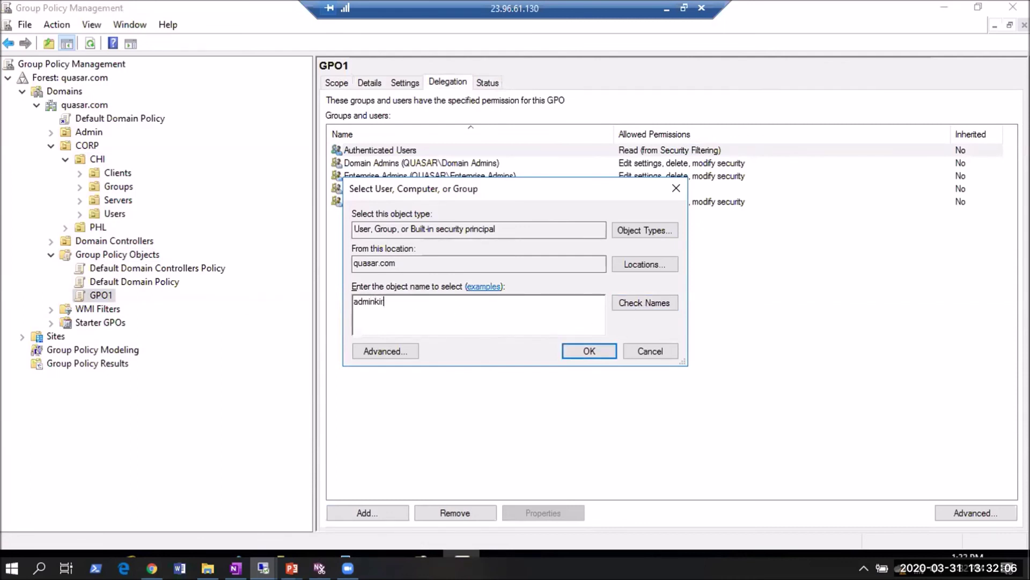
left_click(633, 305)
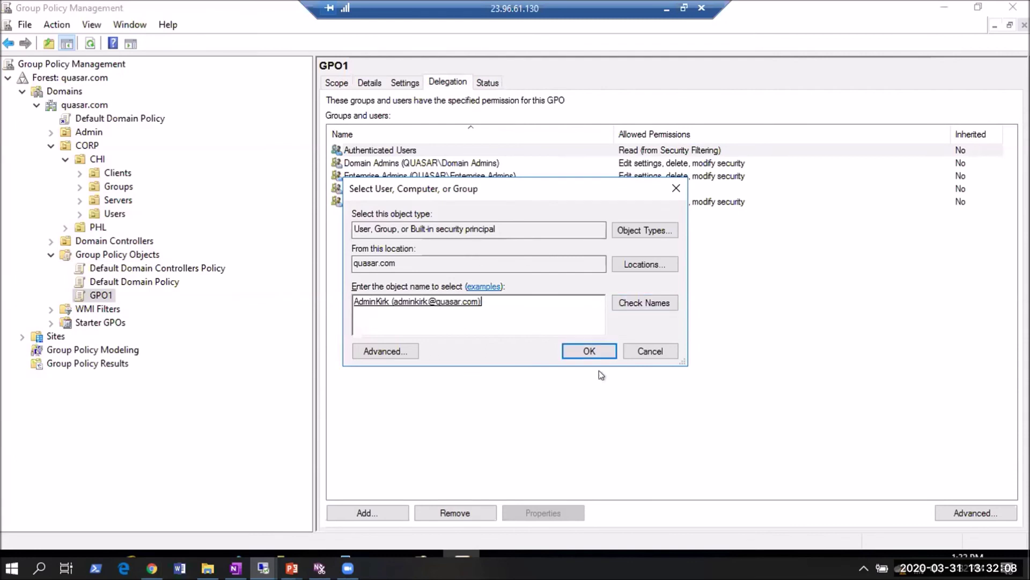
left_click(590, 352)
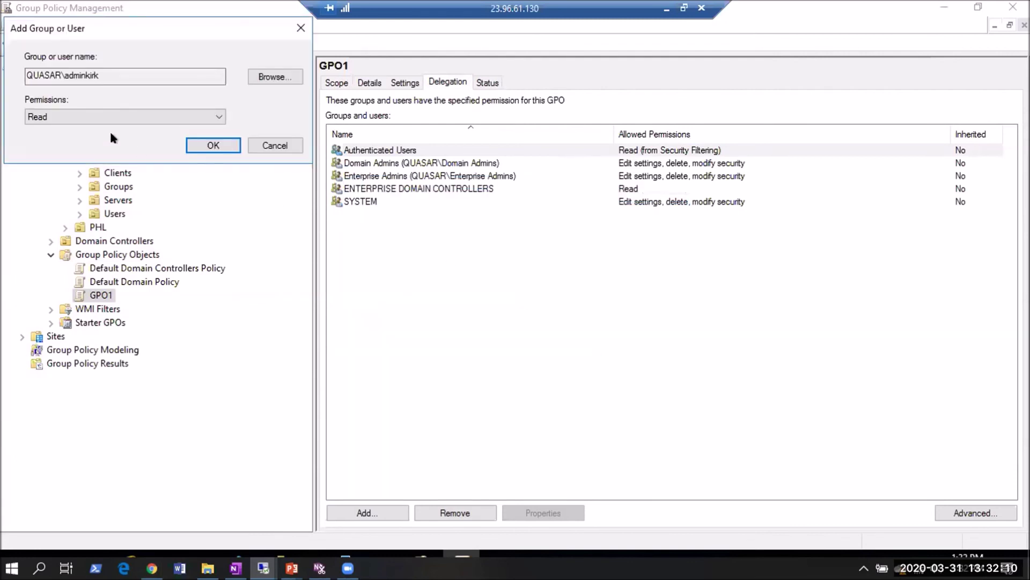
left_click(84, 112)
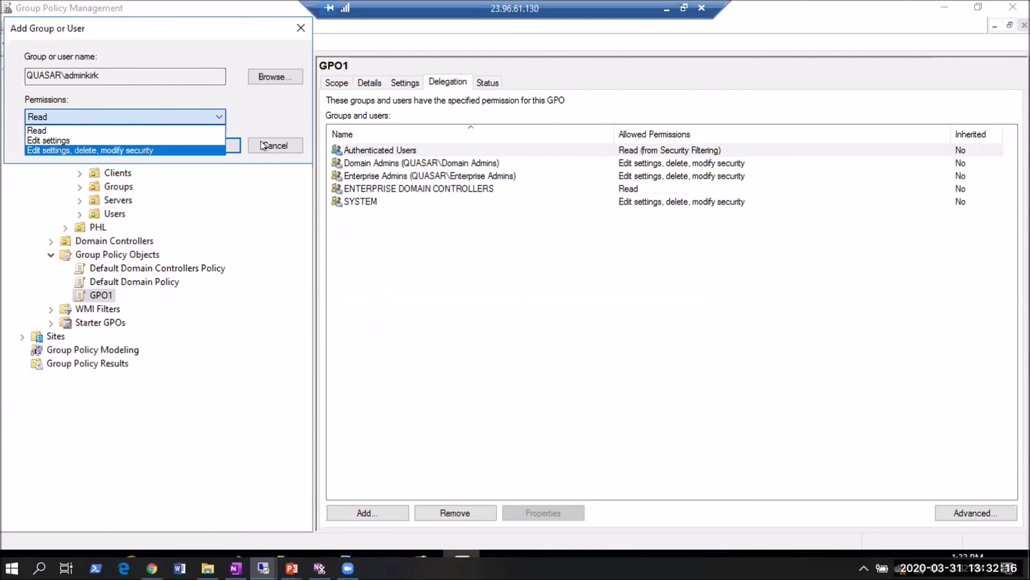
left_click(77, 130)
left_click(214, 146)
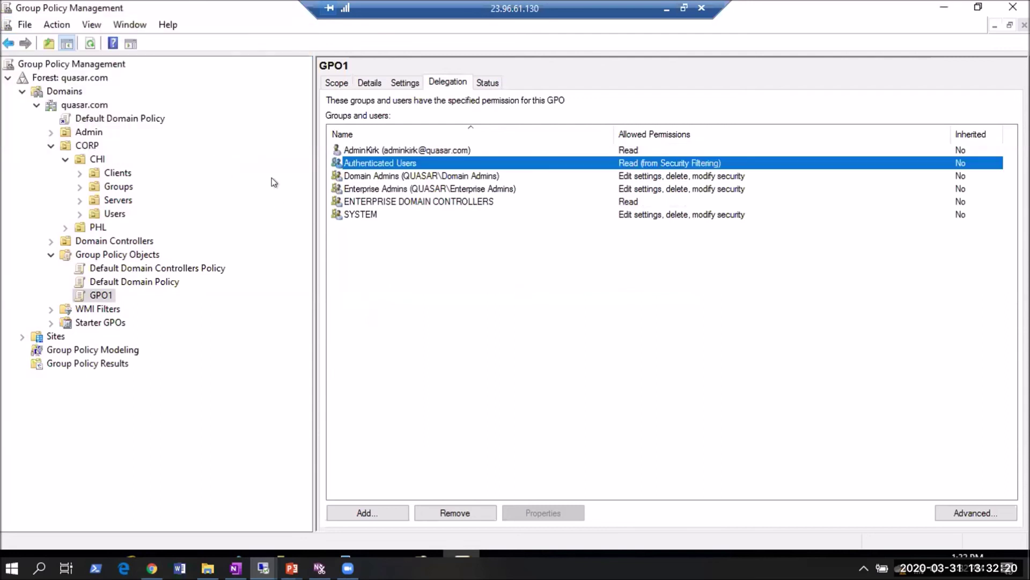
In GPO1's advanced security settings, deny AdminKirk the Read and Apply group policy permissions and accept the deny entry.
right_click(377, 151)
key("Escape")
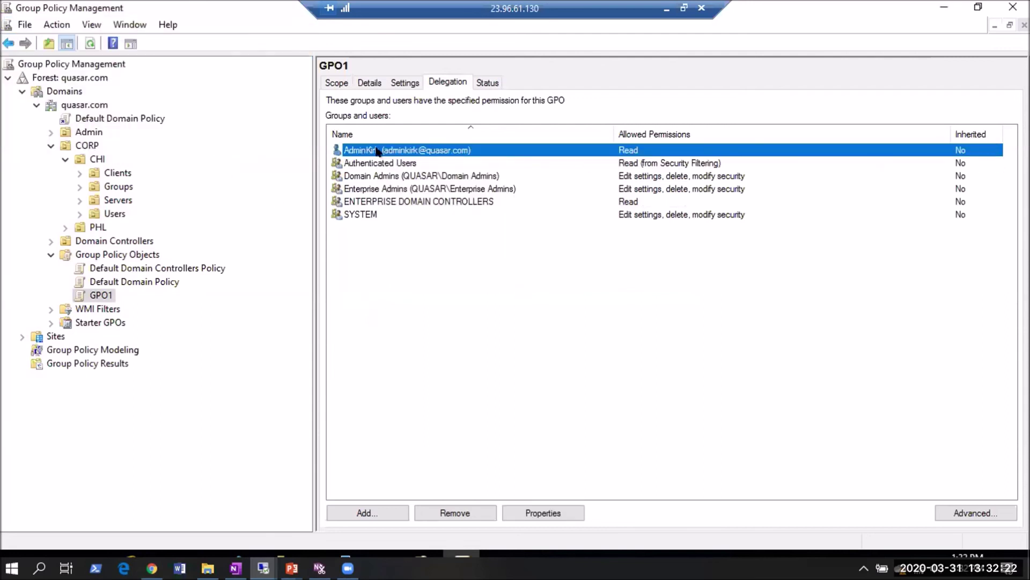
right_click(377, 151)
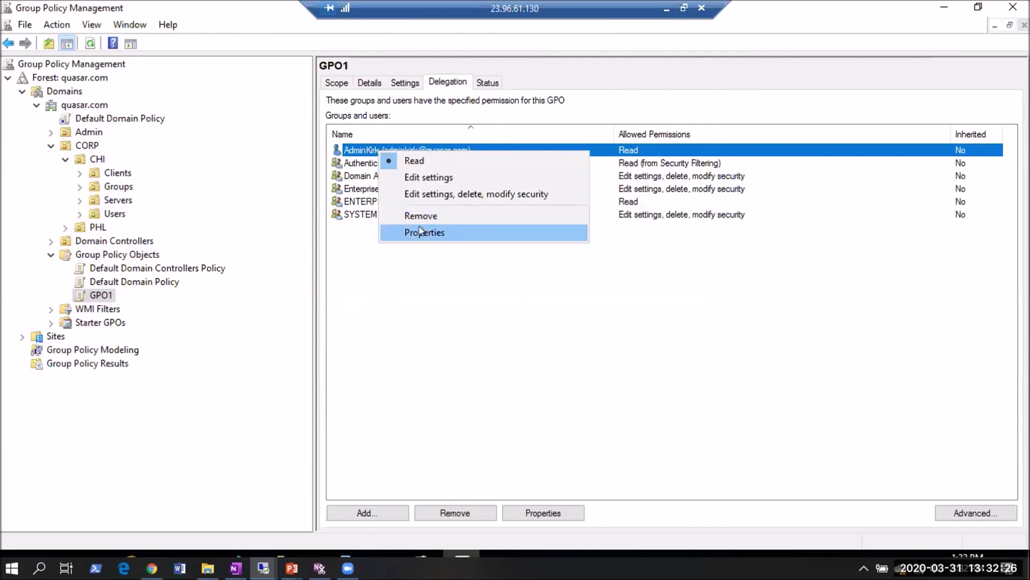
left_click(964, 514)
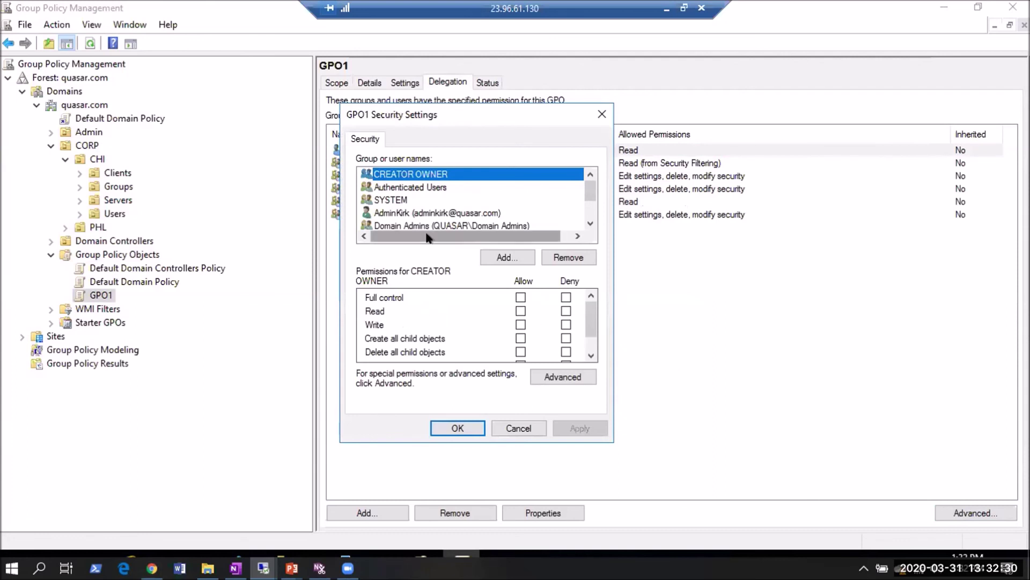
left_click(411, 213)
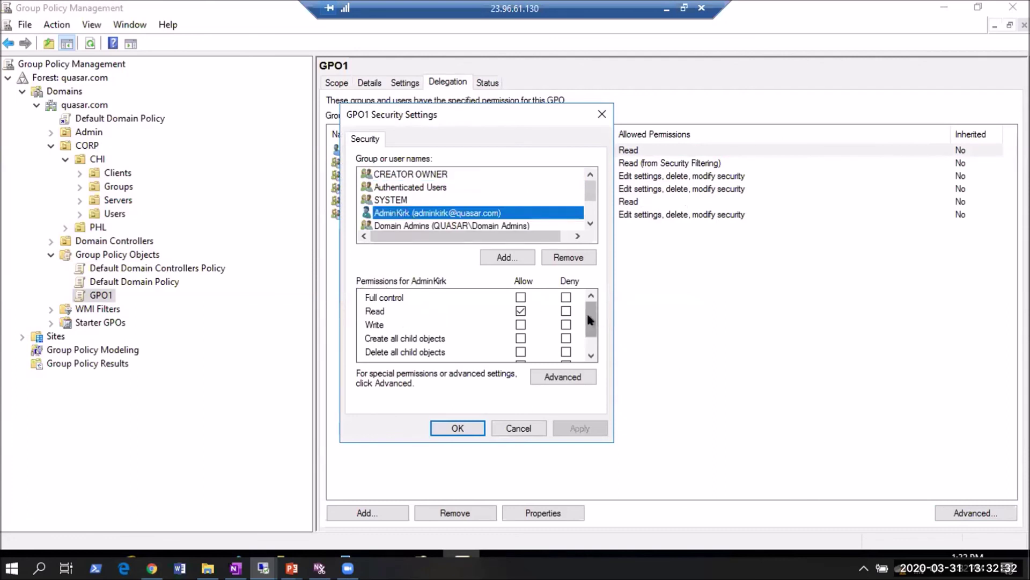
left_click(567, 311)
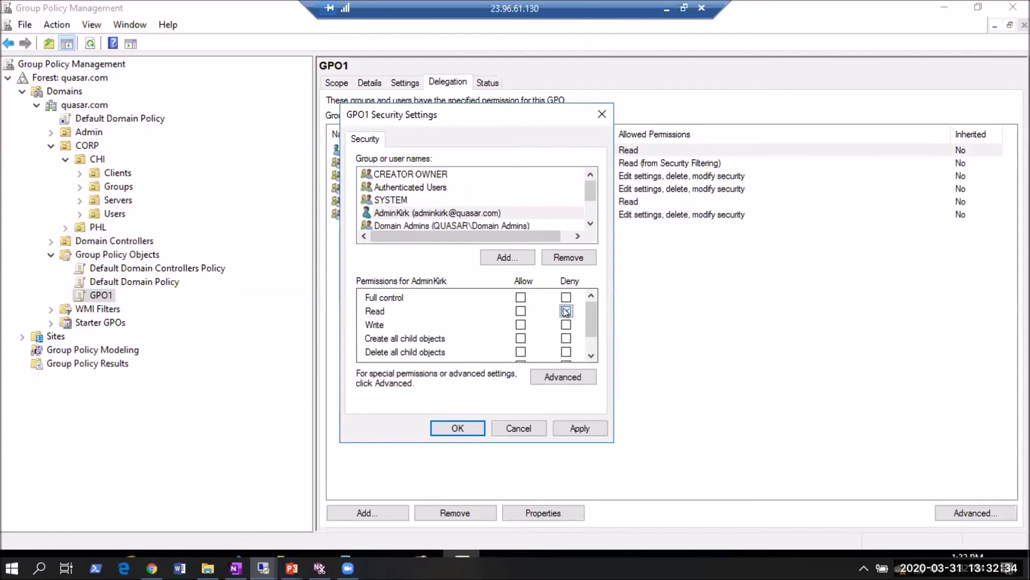
left_click_drag(585, 314, 585, 333)
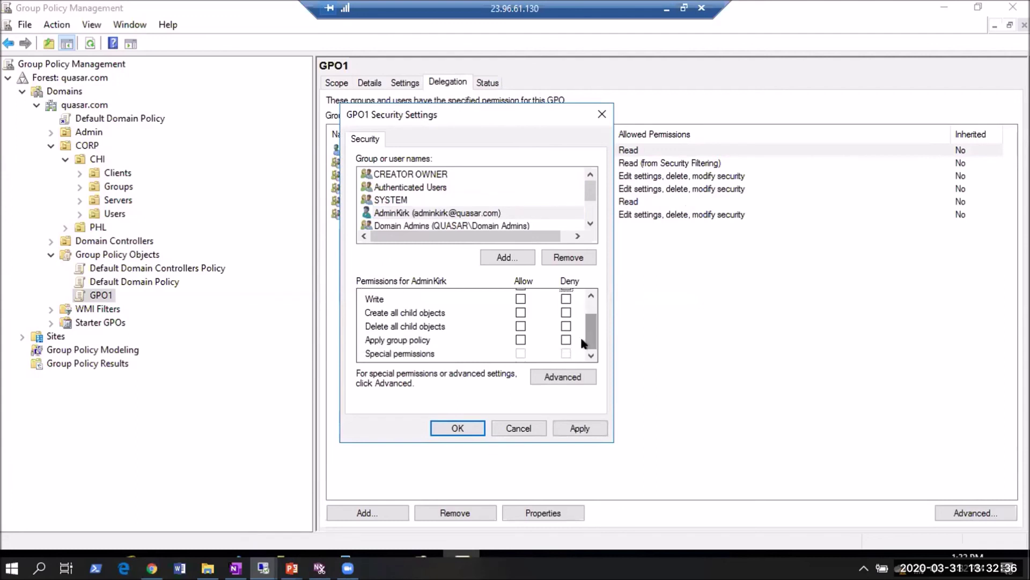
left_click(565, 339)
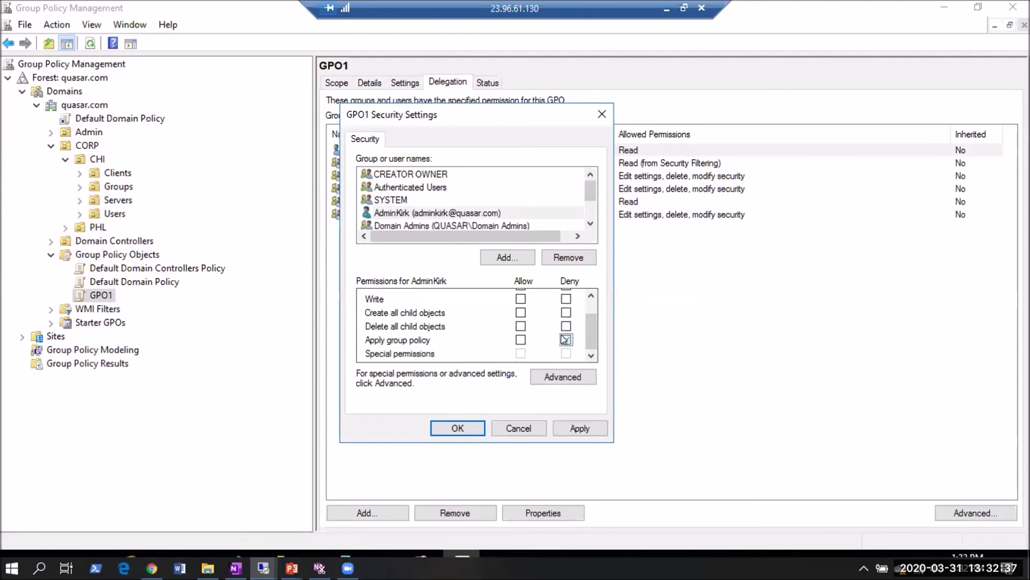
left_click(461, 427)
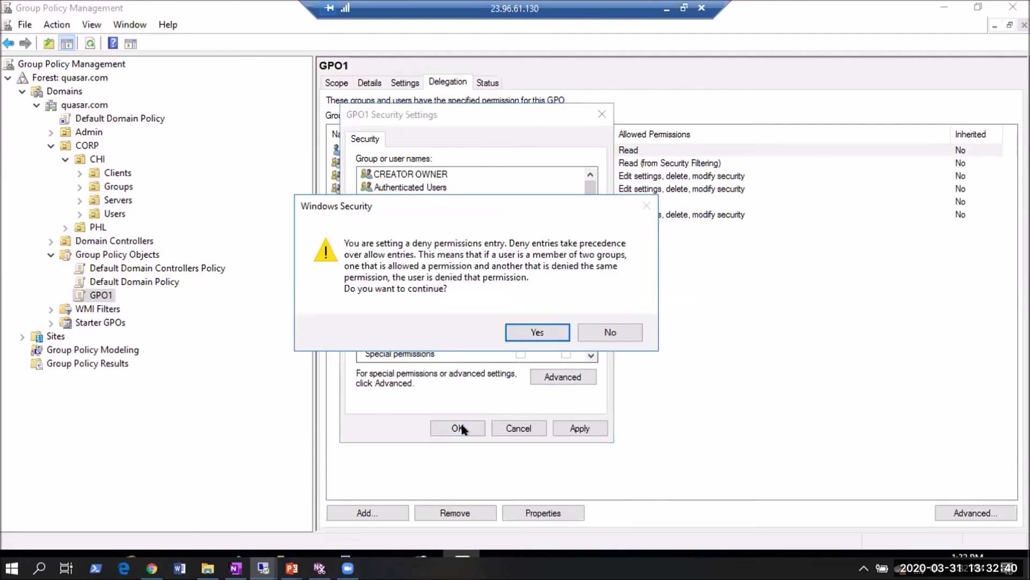
left_click(521, 328)
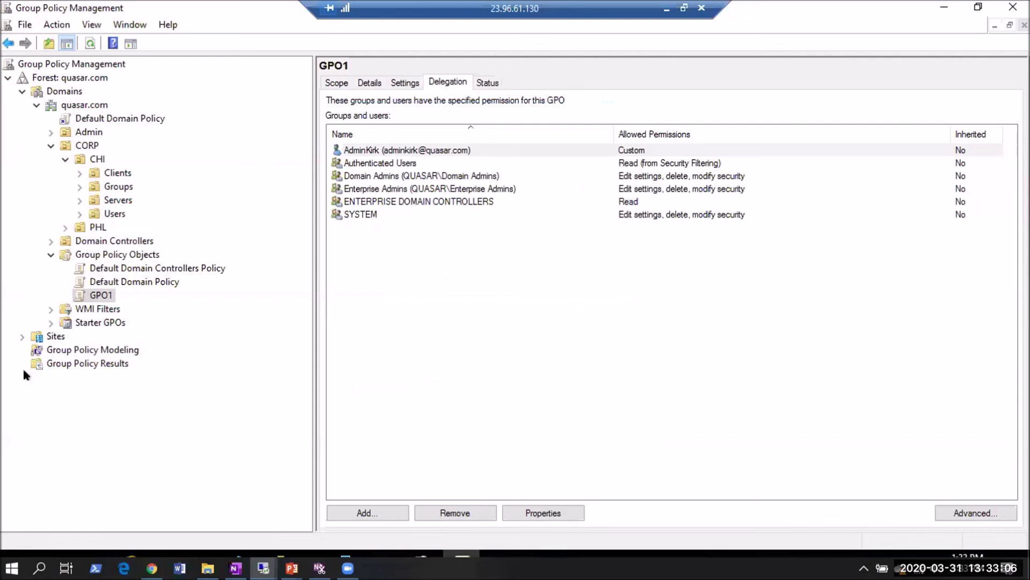
Switch to the CISSP-AD&AZURE presentation in PowerPoint and display slide 3, the AD – Building Blocks overview.
left_click(263, 568)
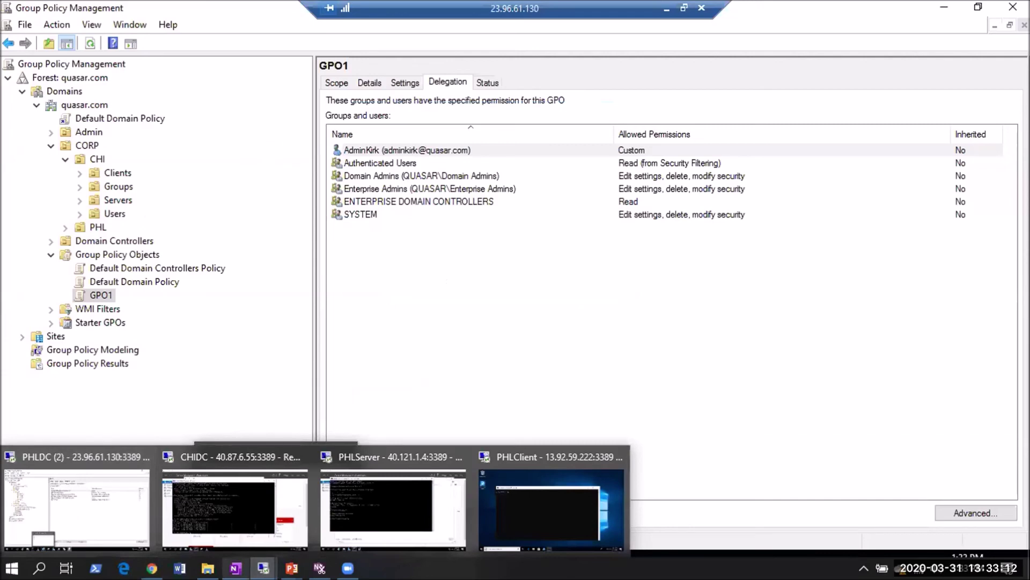
mouse_move(292, 567)
left_click(368, 498)
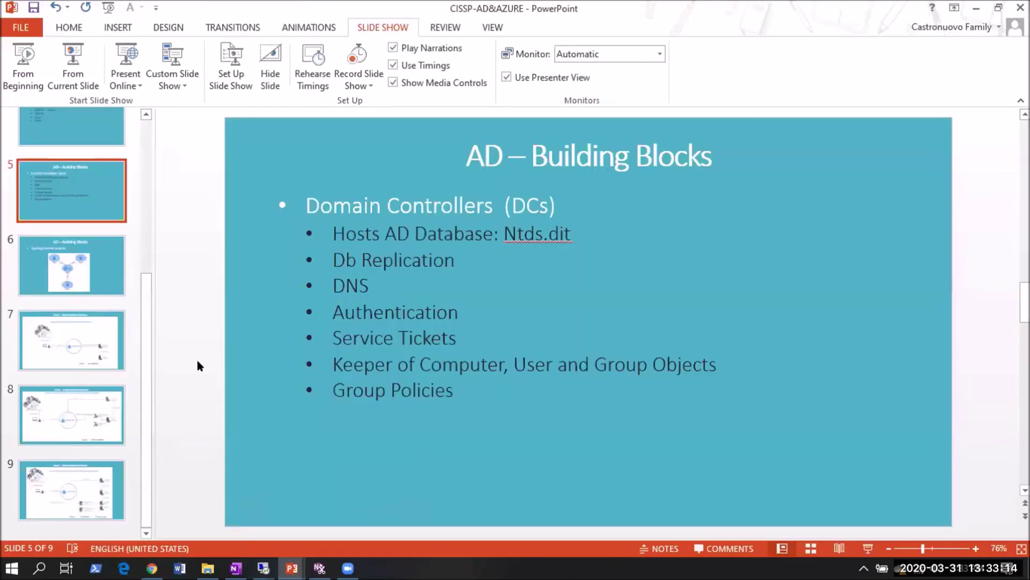
scroll(49, 203, "up", 1)
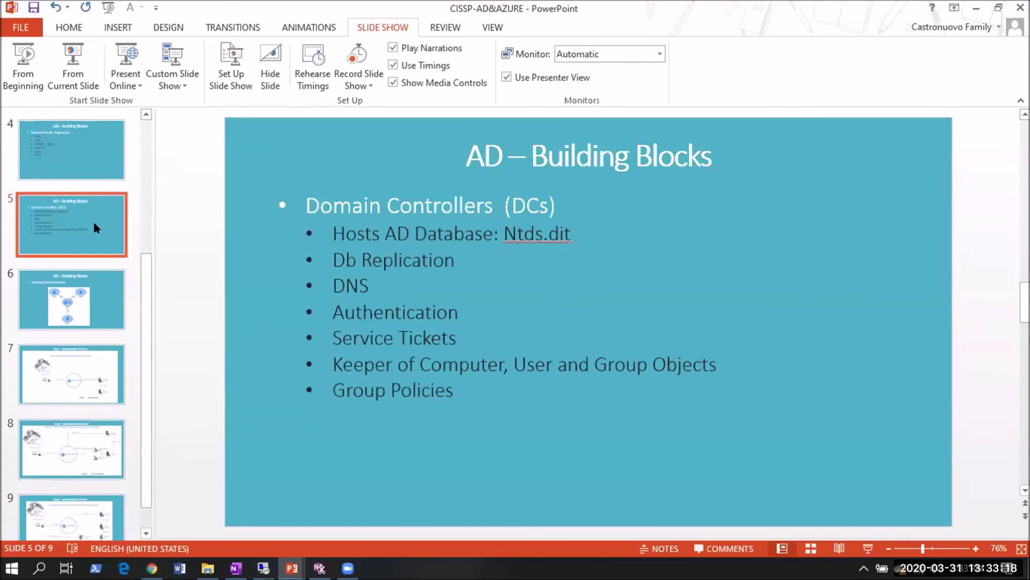
left_click(60, 140)
scroll(64, 142, "up", 1)
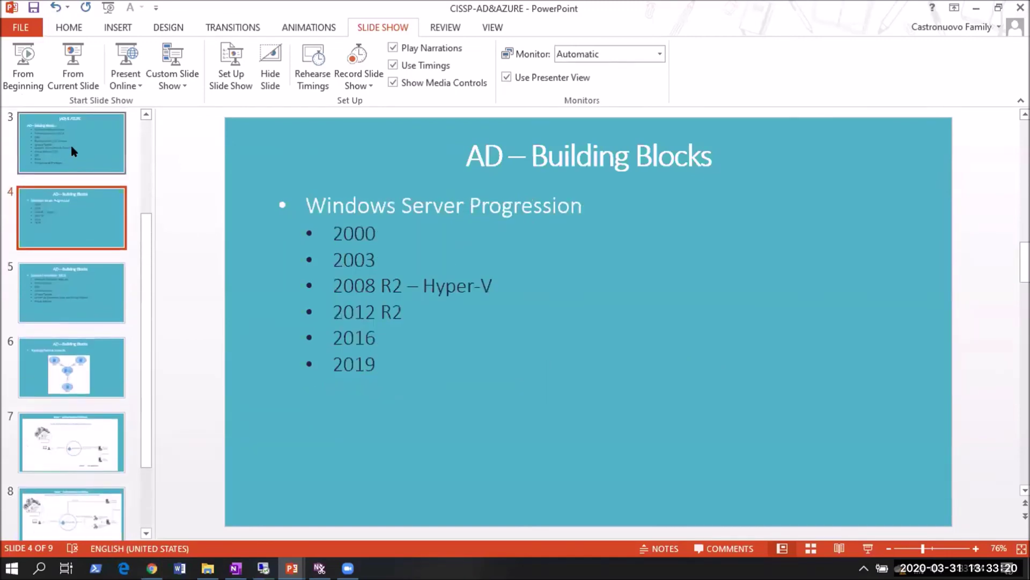
left_click(70, 144)
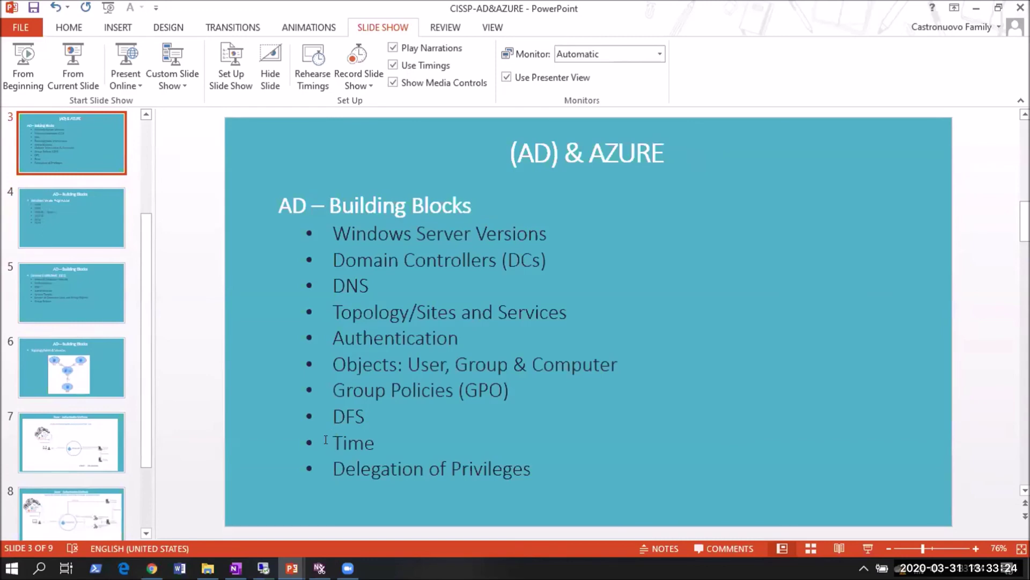
Highlight the Time bullet in the AD – Building Blocks list on slide 3.
left_click_drag(325, 439, 380, 432)
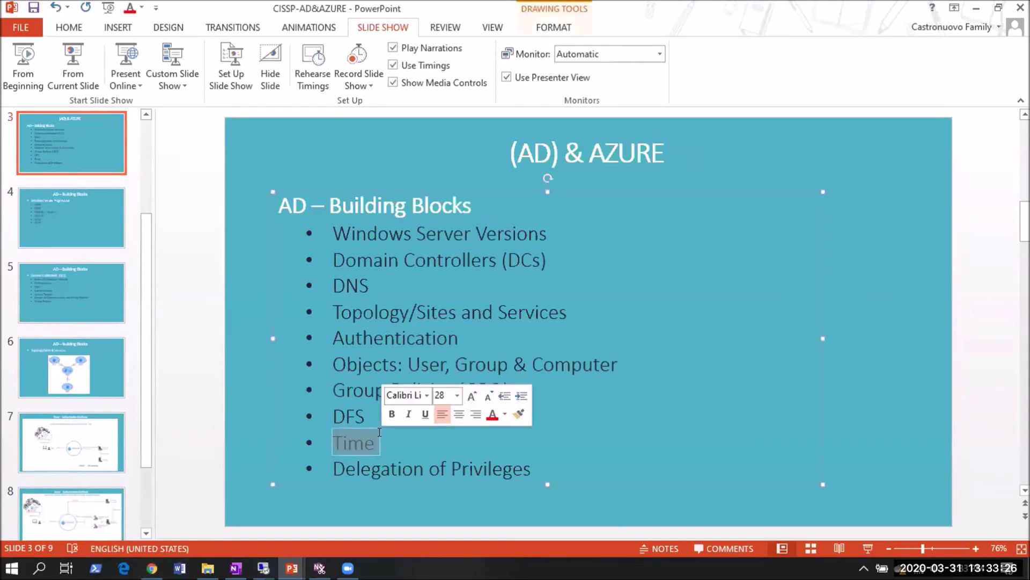
left_click(338, 442)
left_click(364, 442)
key("shift+End")
left_click(332, 443, "shift")
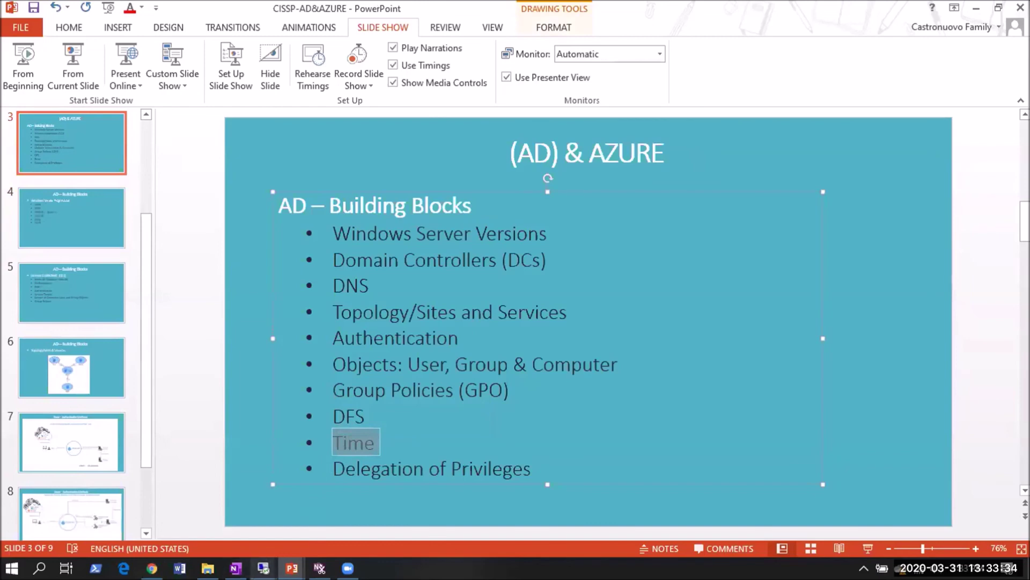
Highlight the DFS bullet in the AD – Building Blocks list on slide 3.
left_click(263, 568)
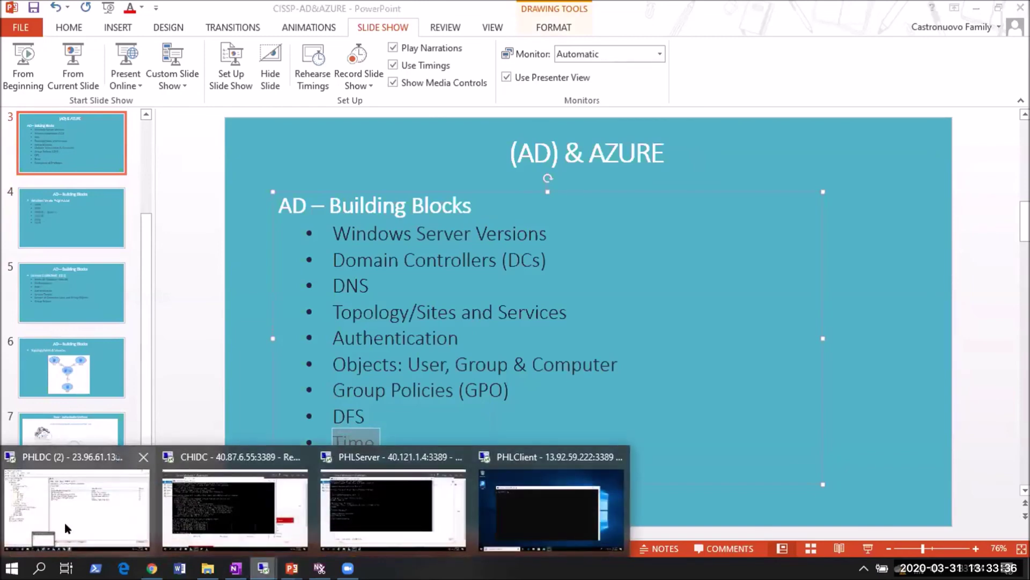
left_click(367, 414)
double_click(359, 413)
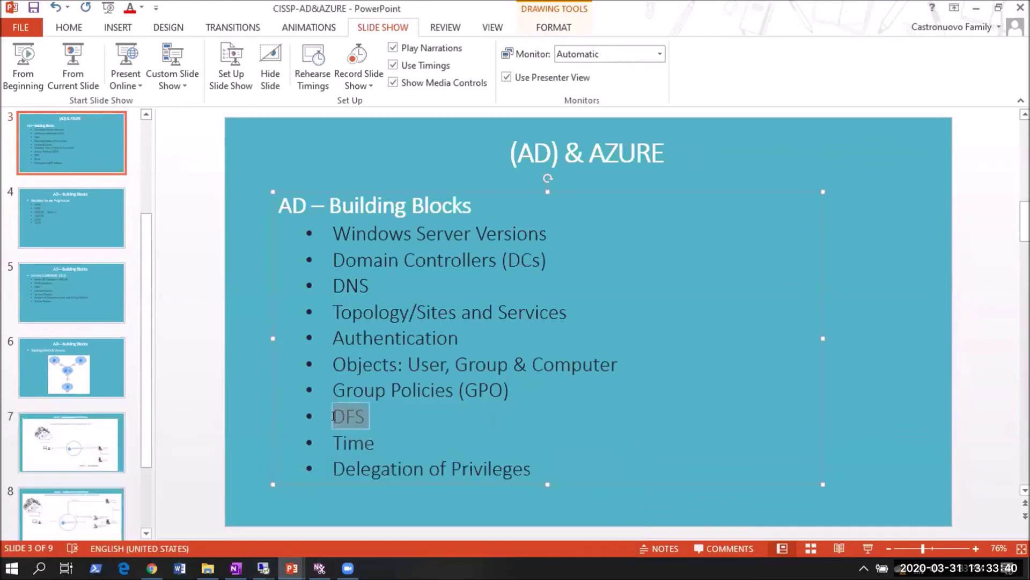